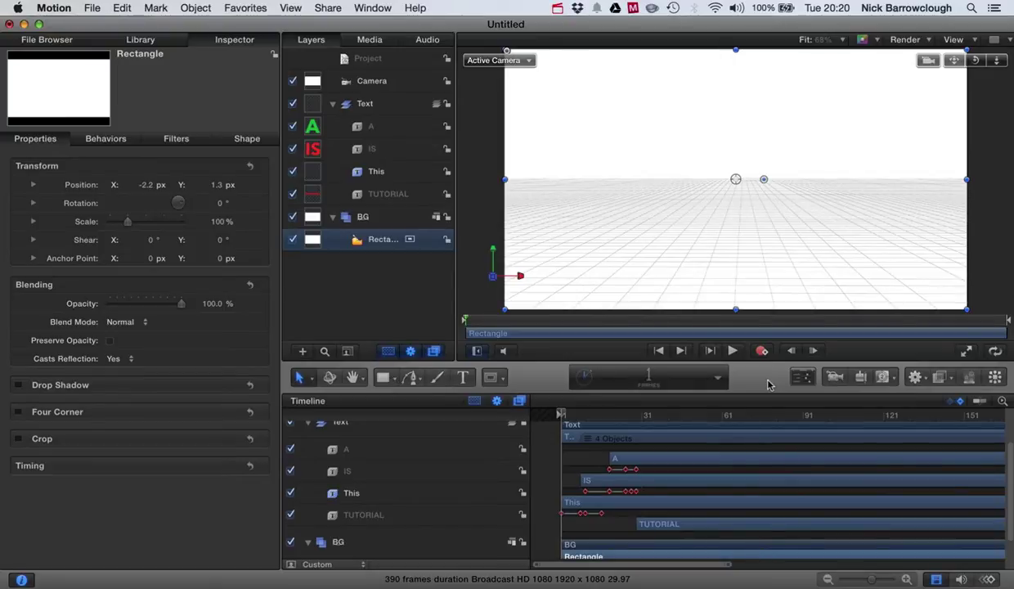
Preview the finished title animation in full-screen player mode, then close the project.
{"action": "left_click", "coordinate": [965, 351]}
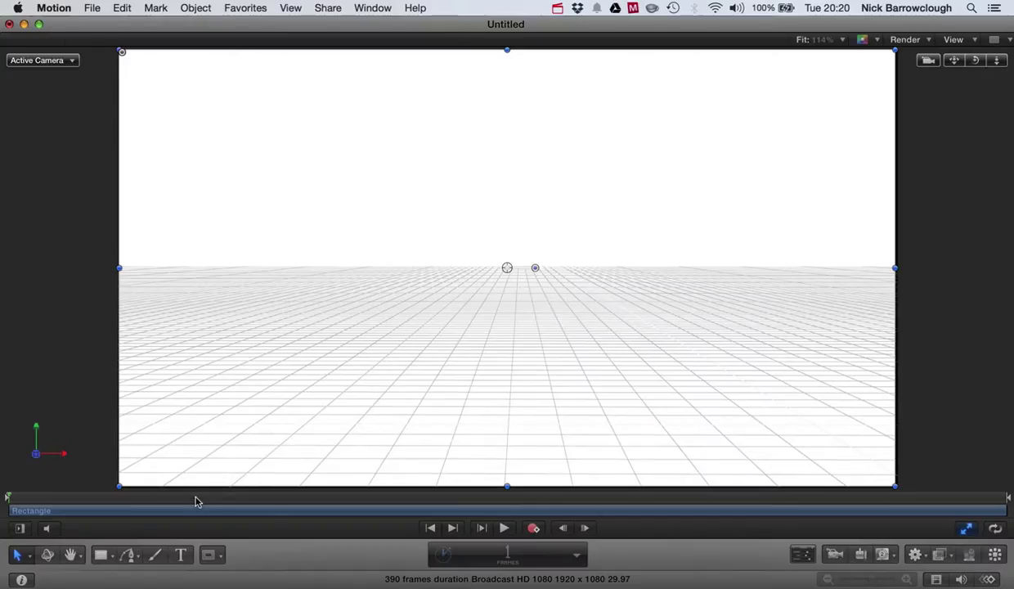
{"action": "left_click", "coordinate": [504, 527]}
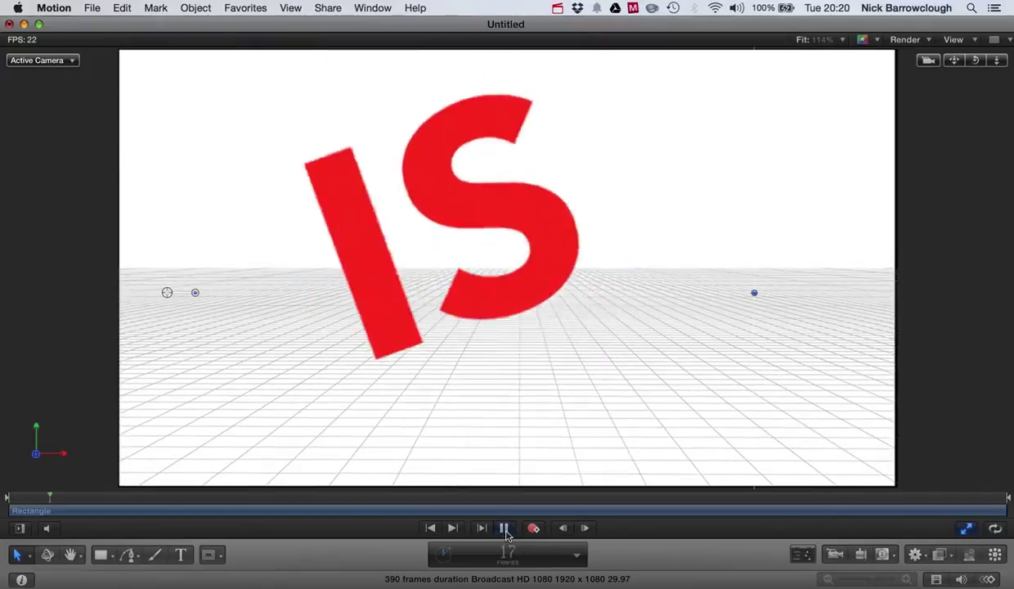
{"action": "left_click", "coordinate": [506, 531]}
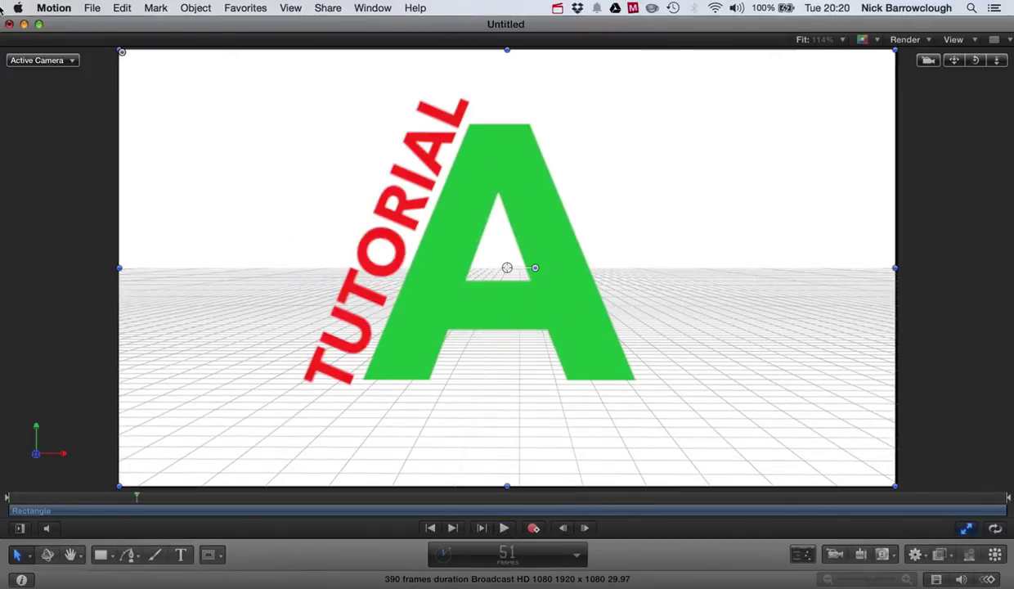
{"action": "left_click", "coordinate": [966, 528]}
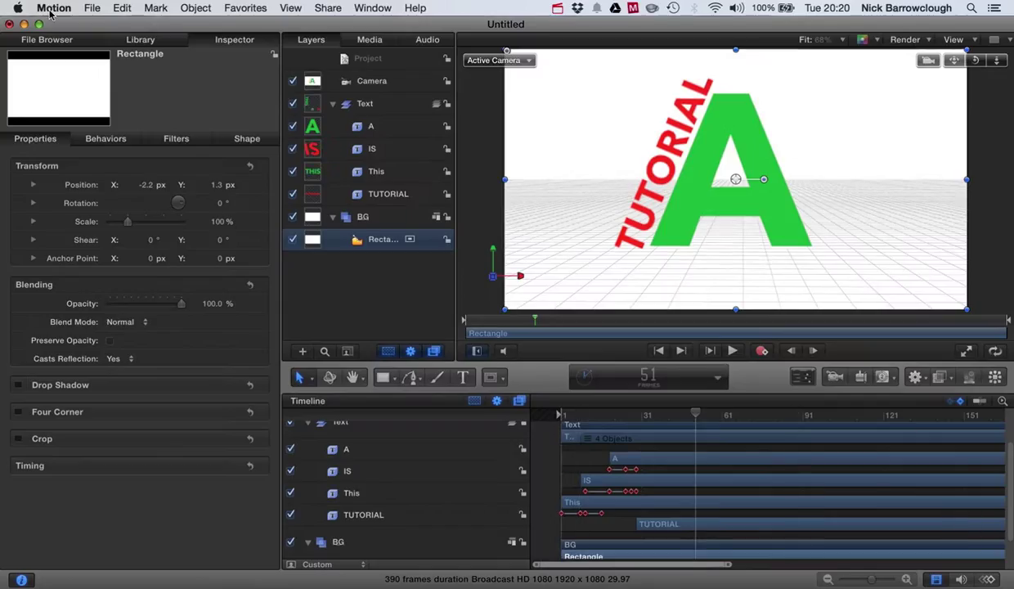
{"action": "left_click", "coordinate": [9, 25]}
Discard the old project, create a Broadcast HD 1080 project at 30 fps, and zoom the canvas to Fit.
{"action": "left_click", "coordinate": [437, 106]}
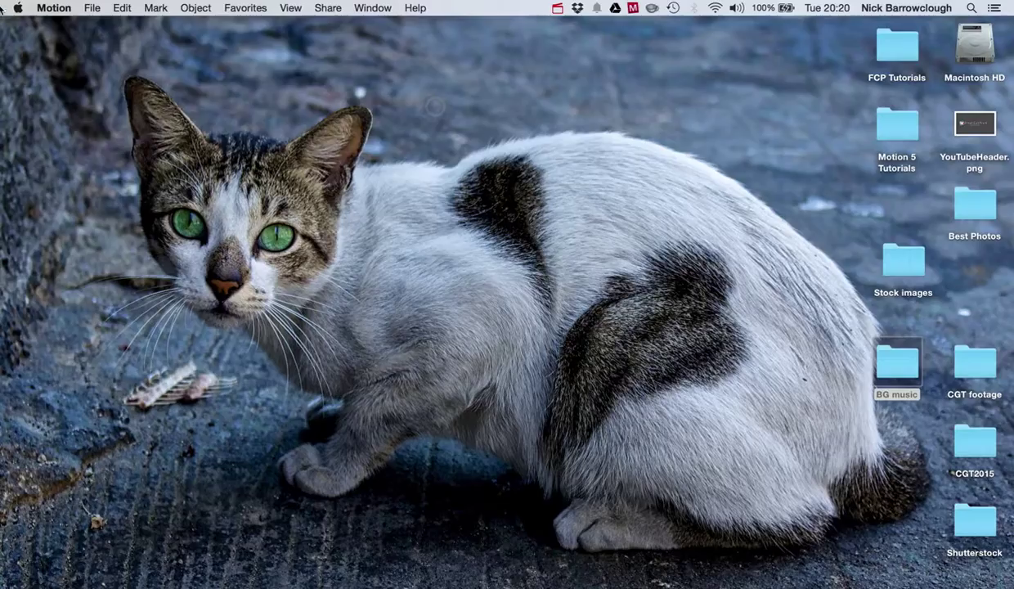
{"action": "left_click", "coordinate": [91, 7]}
{"action": "left_click", "coordinate": [92, 7]}
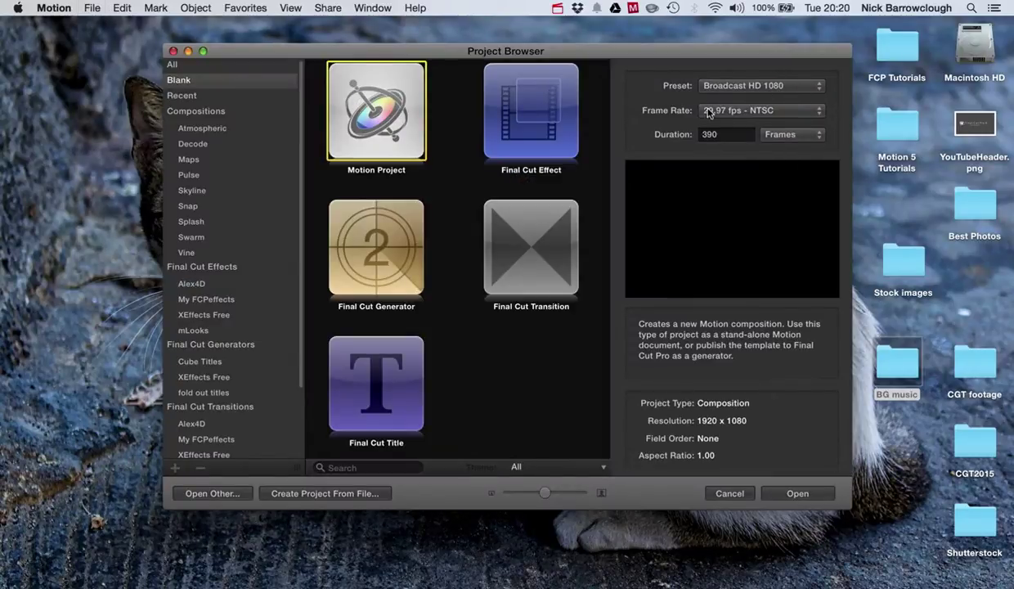
{"action": "left_click", "coordinate": [777, 112]}
{"action": "left_click", "coordinate": [773, 121]}
{"action": "left_click", "coordinate": [797, 493]}
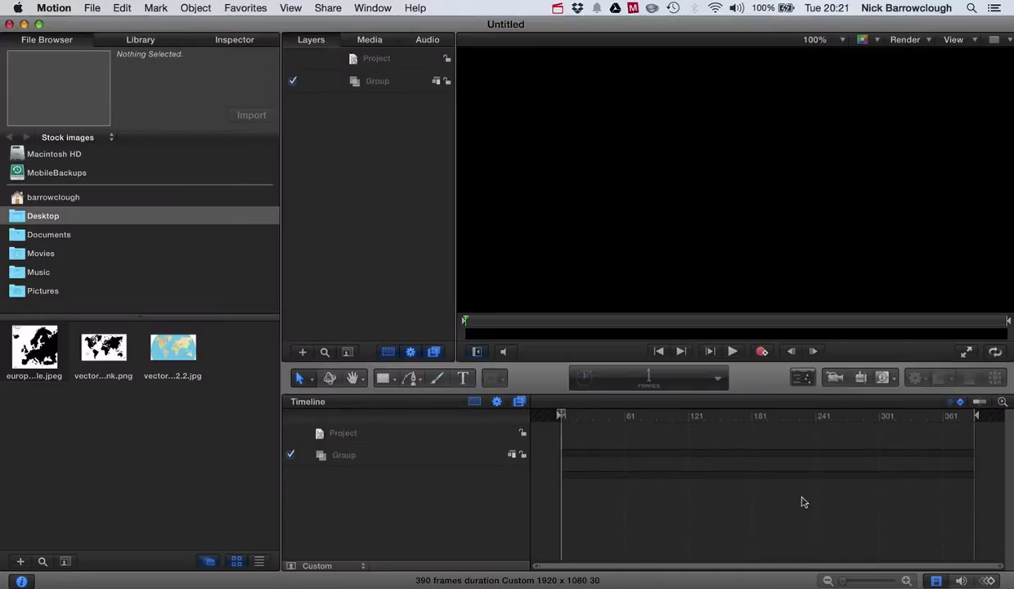
{"action": "left_click", "coordinate": [806, 39]}
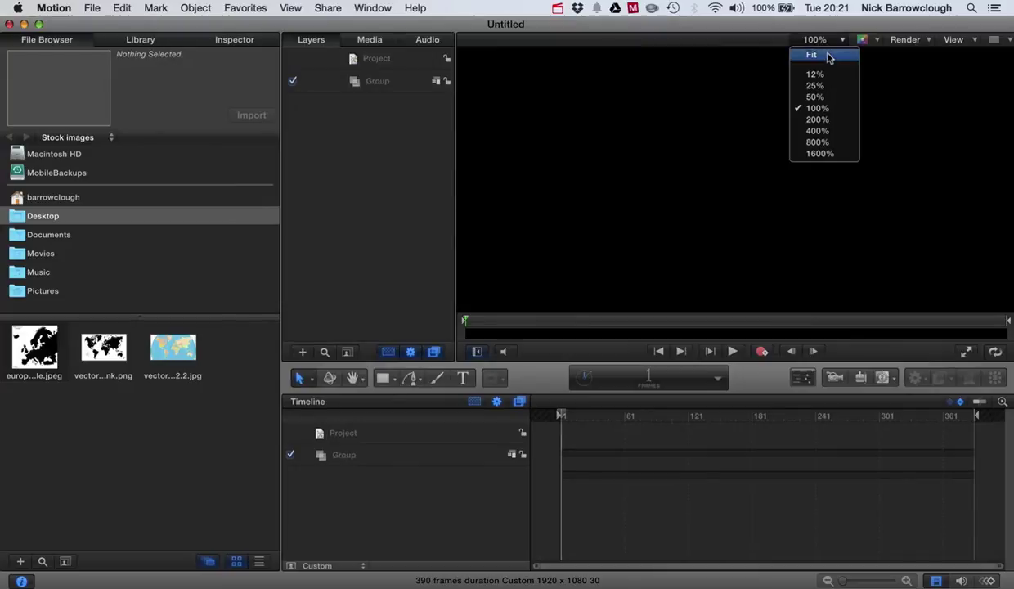
{"action": "left_click", "coordinate": [828, 56]}
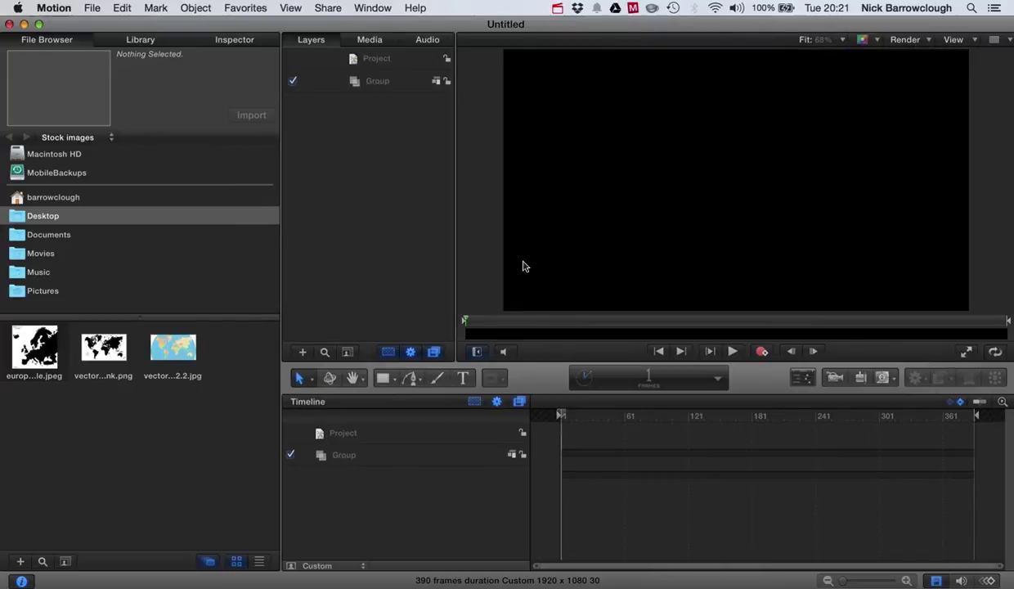
Draw a full-canvas rectangle with a White fill and name its group BG.
{"action": "left_click", "coordinate": [387, 379]}
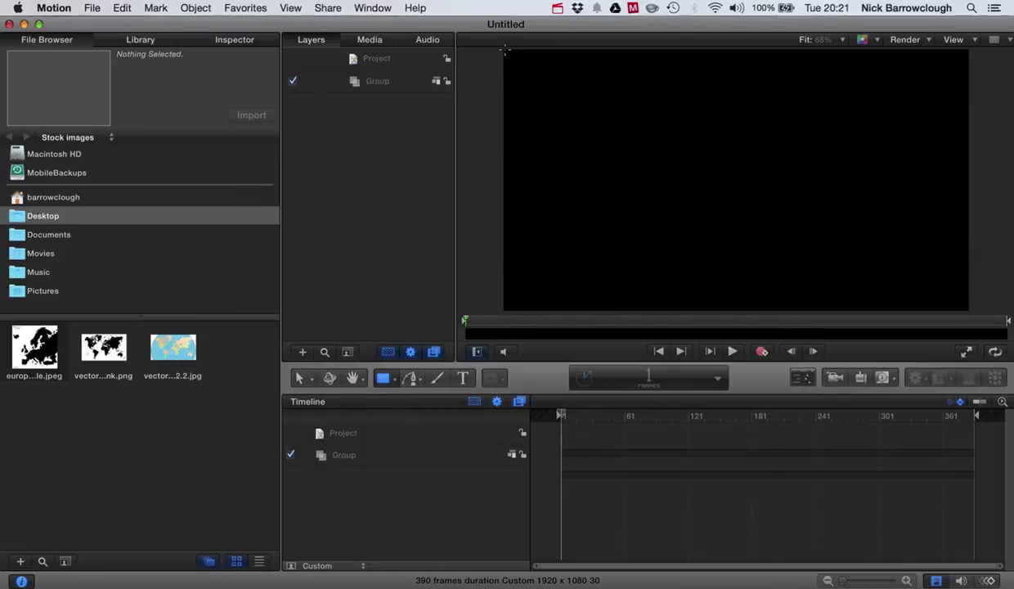
{"action": "left_click_drag", "start_coordinate": [504, 50], "coordinate": [967, 312]}
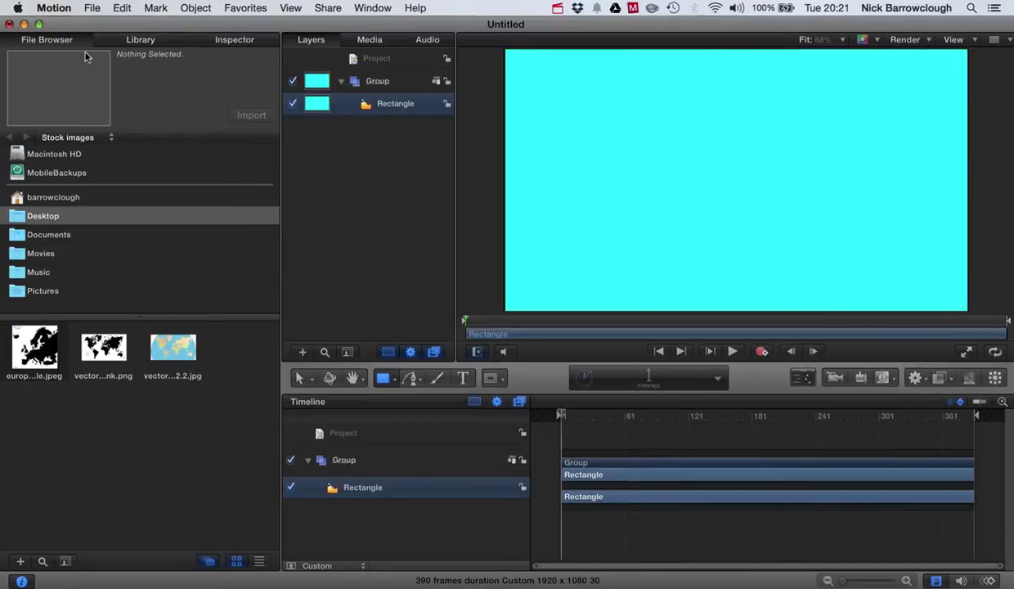
{"action": "left_click", "coordinate": [218, 39]}
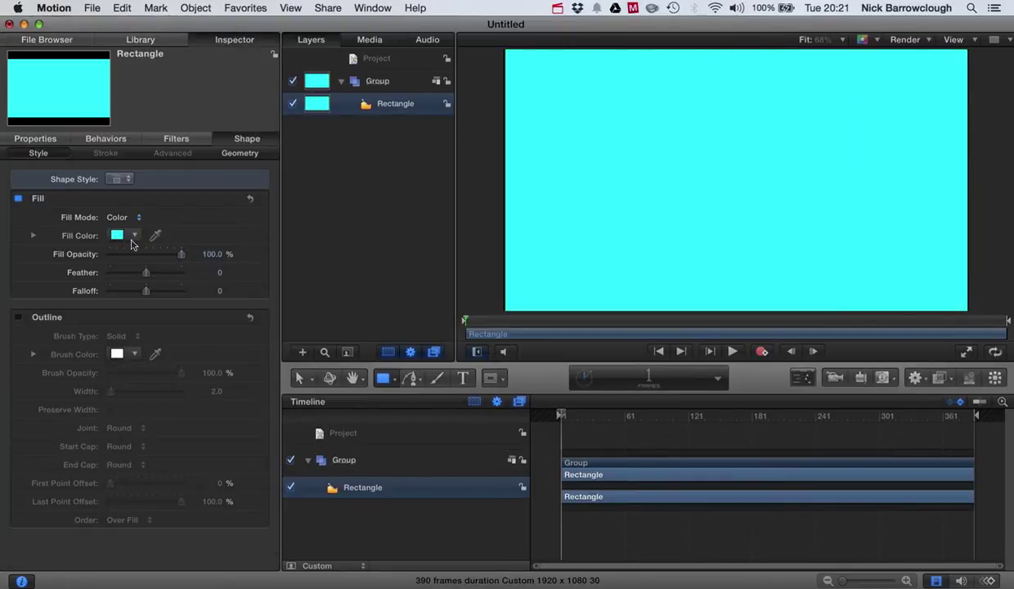
{"action": "left_click", "coordinate": [117, 235]}
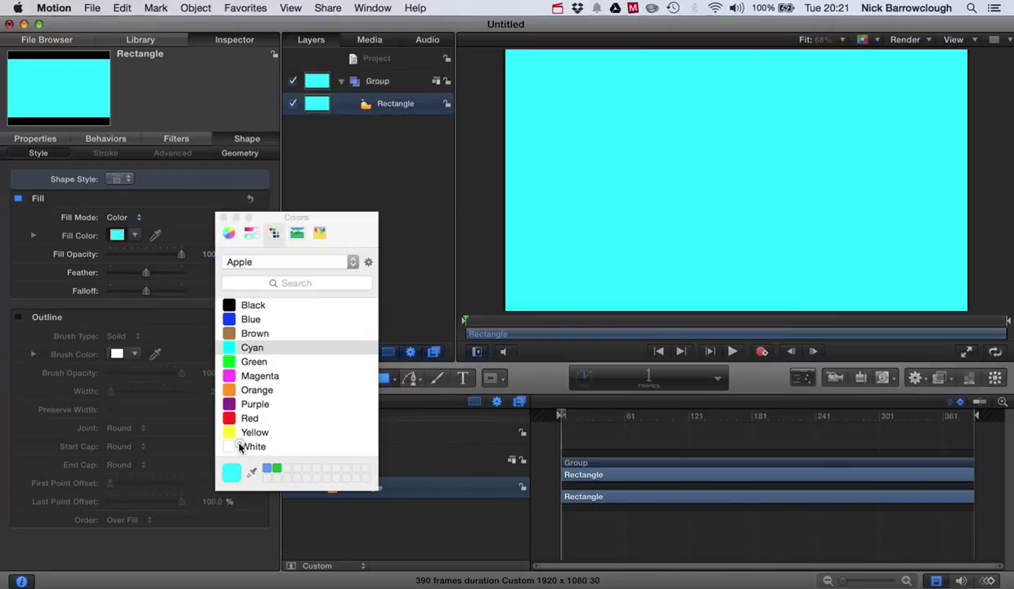
{"action": "left_click", "coordinate": [246, 445]}
{"action": "left_click", "coordinate": [224, 219]}
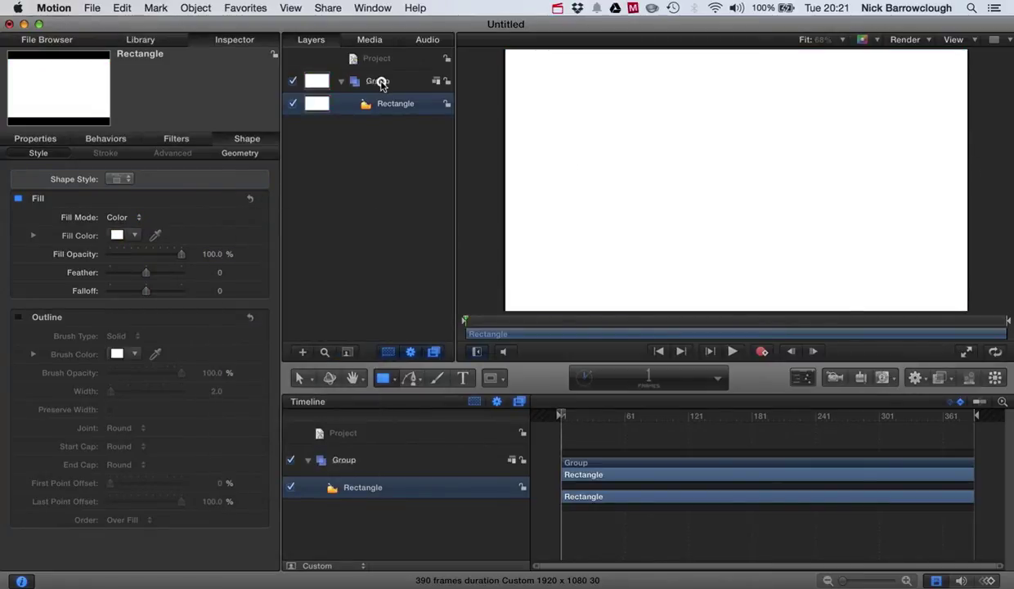
{"action": "double_click", "coordinate": [376, 80]}
{"action": "type", "text": "BG"}
{"action": "key", "text": "Return"}
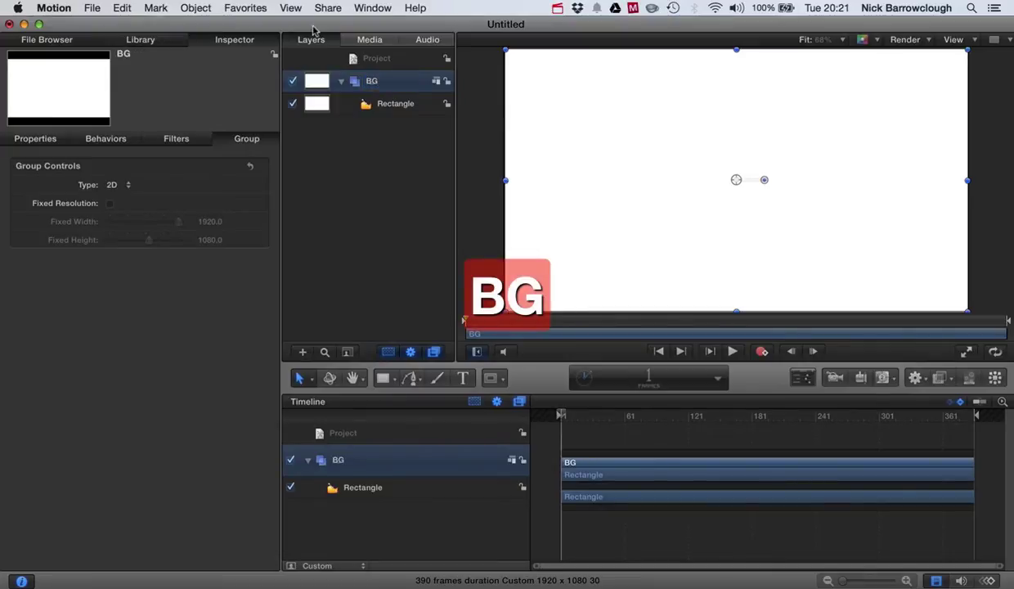
{"action": "left_click", "coordinate": [341, 80]}
Add a new empty group above BG, name it Text, and select it.
{"action": "left_click", "coordinate": [375, 61]}
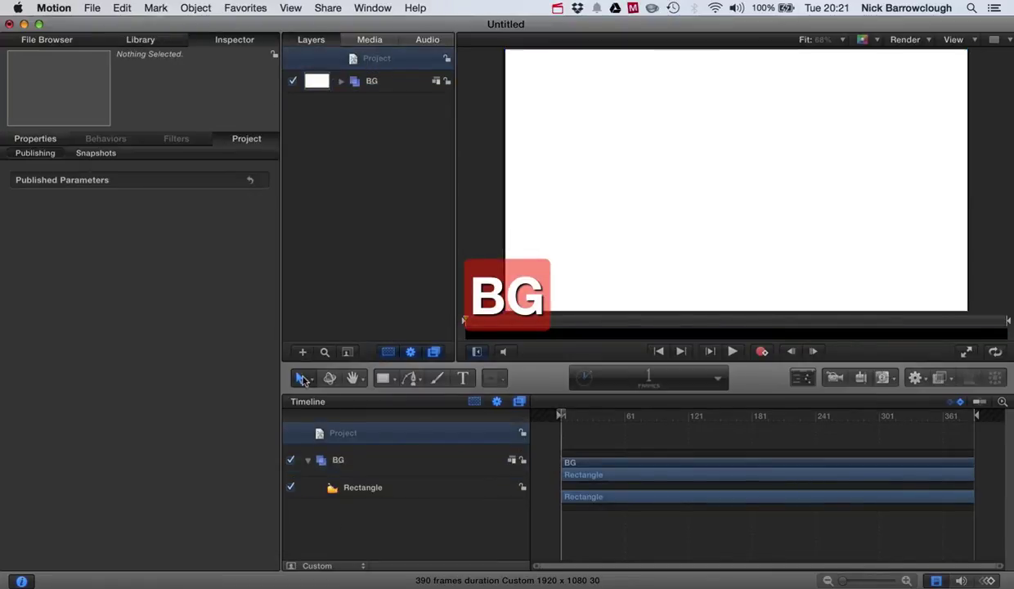
{"action": "left_click", "coordinate": [301, 351]}
{"action": "double_click", "coordinate": [377, 80]}
{"action": "type", "text": "Text"}
{"action": "key", "text": "Return"}
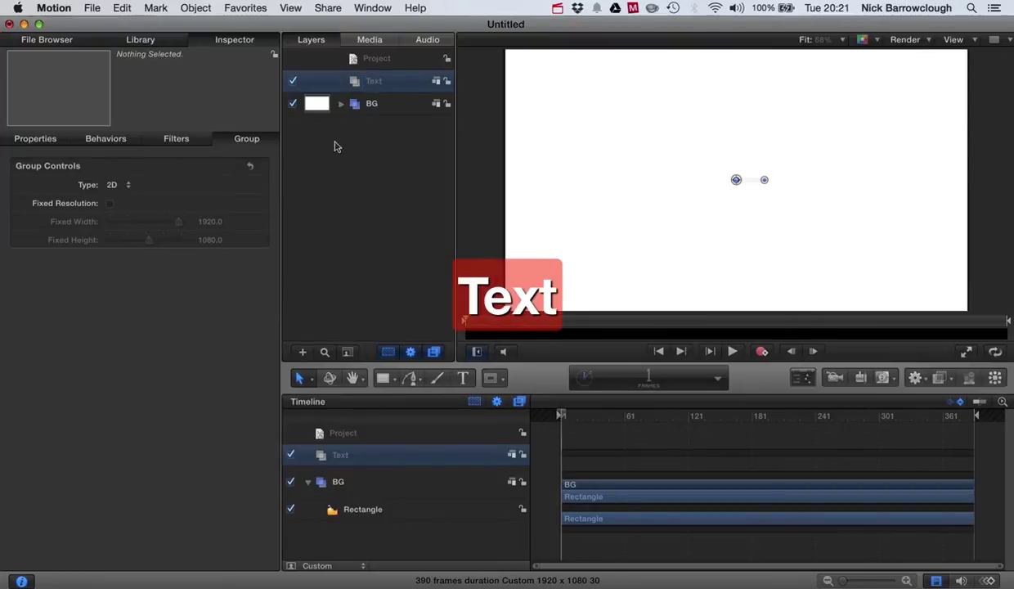
{"action": "left_click", "coordinate": [374, 165]}
{"action": "left_click", "coordinate": [367, 81]}
Type THIS on the canvas and set its face colour to green.
{"action": "left_click", "coordinate": [462, 377]}
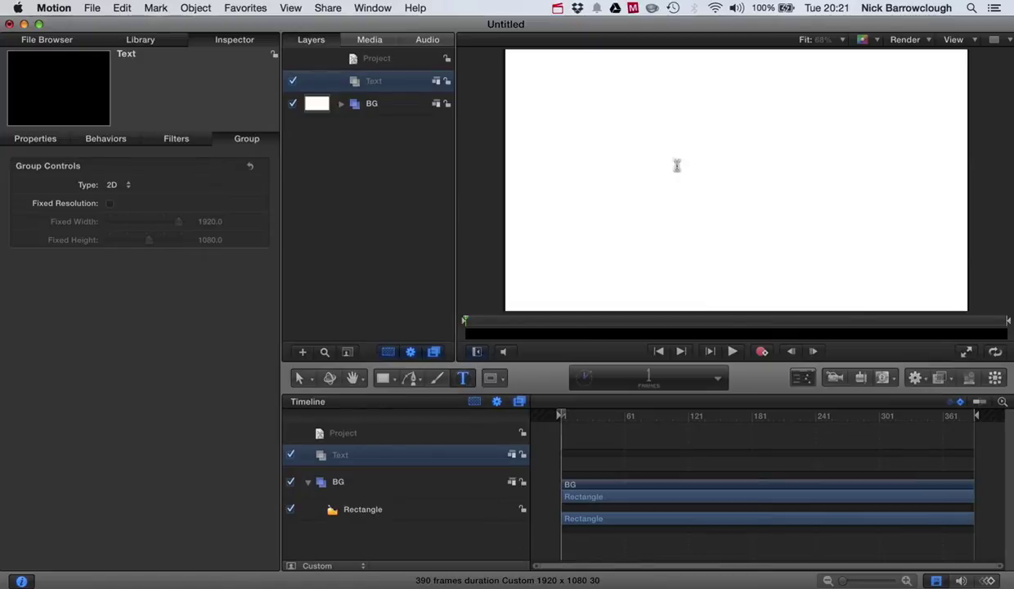
{"action": "left_click", "coordinate": [556, 133]}
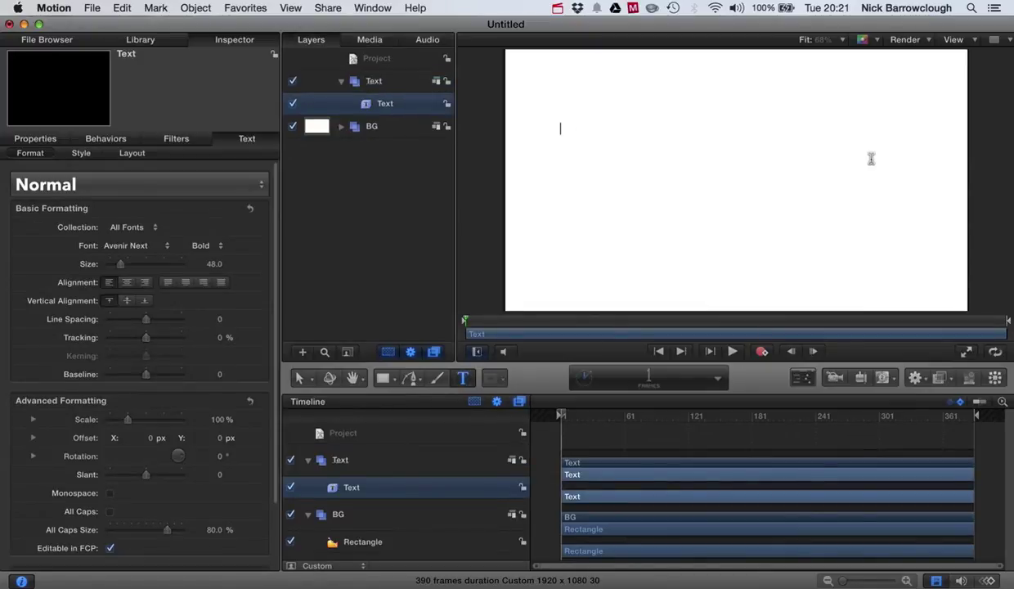
{"action": "type", "text": "THIS"}
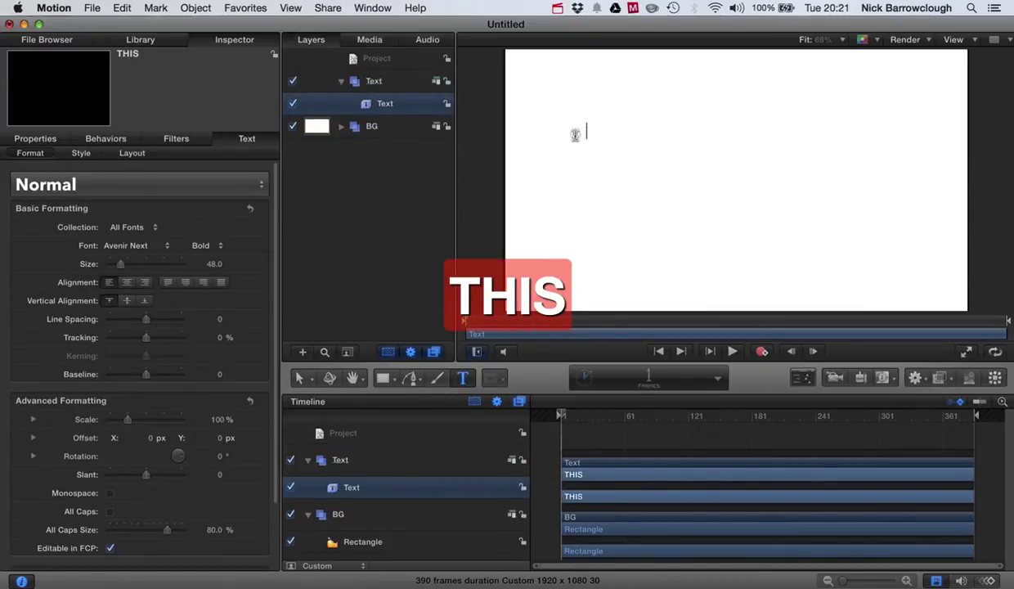
{"action": "double_click", "coordinate": [562, 134]}
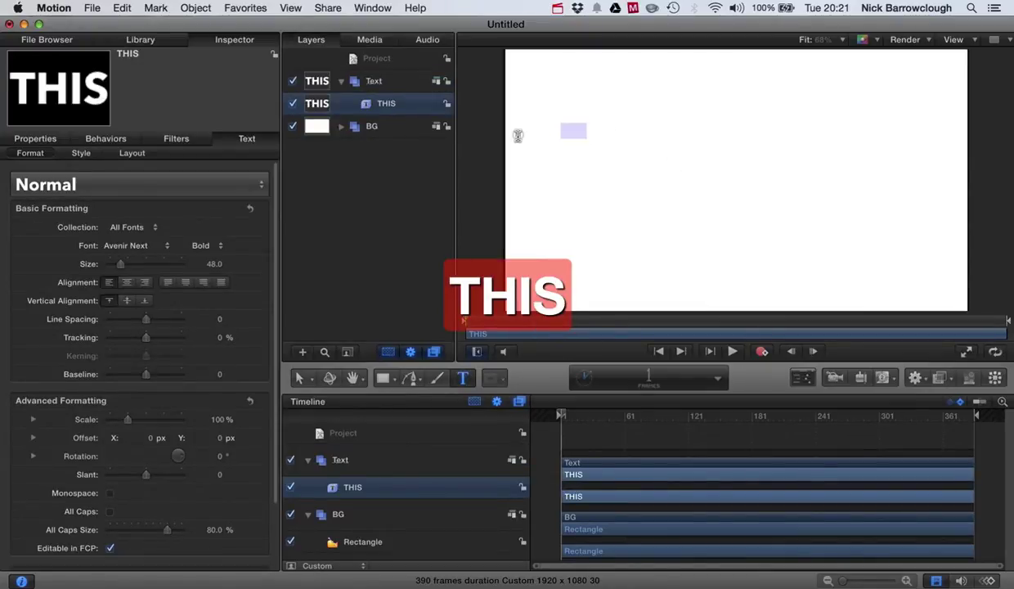
{"action": "left_click", "coordinate": [80, 154]}
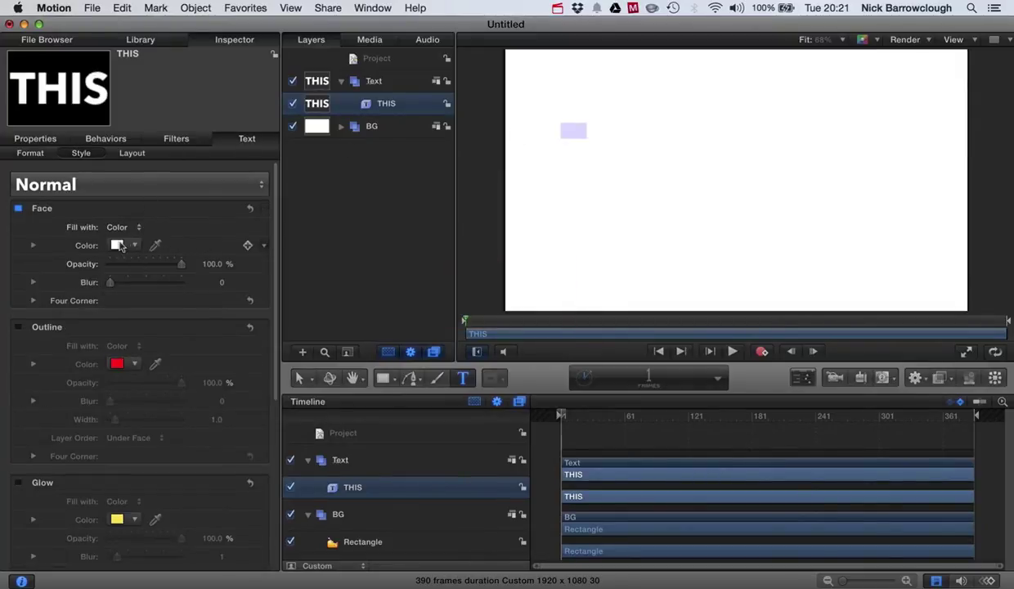
{"action": "left_click", "coordinate": [119, 246]}
{"action": "left_click", "coordinate": [277, 467]}
{"action": "left_click", "coordinate": [223, 217]}
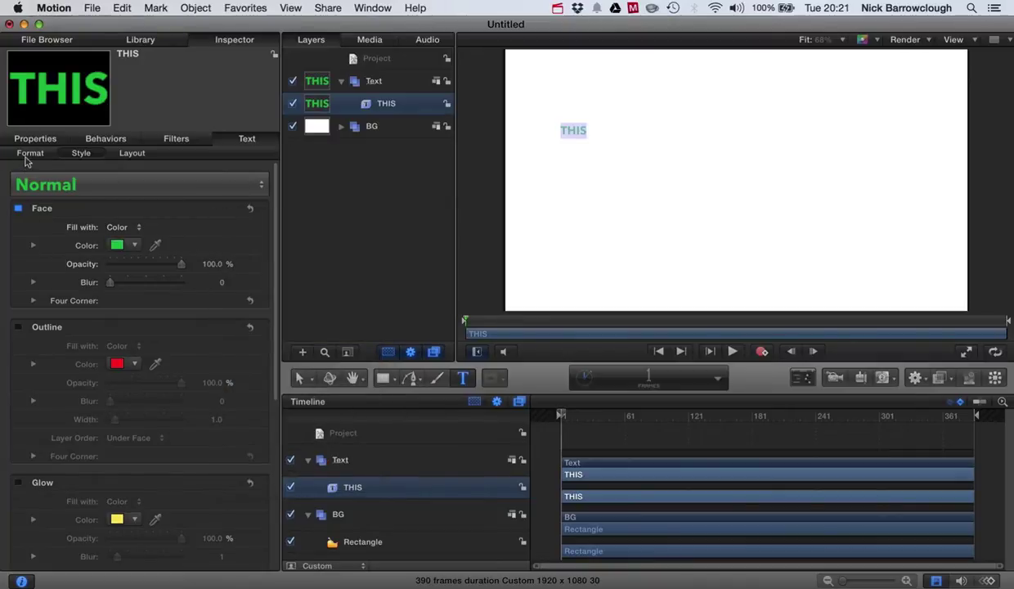
Set THIS to size 272 and nudge it slightly down on the canvas.
{"action": "left_click", "coordinate": [27, 156]}
{"action": "left_click_drag", "start_coordinate": [117, 264], "coordinate": [178, 266]}
{"action": "left_click", "coordinate": [691, 193]}
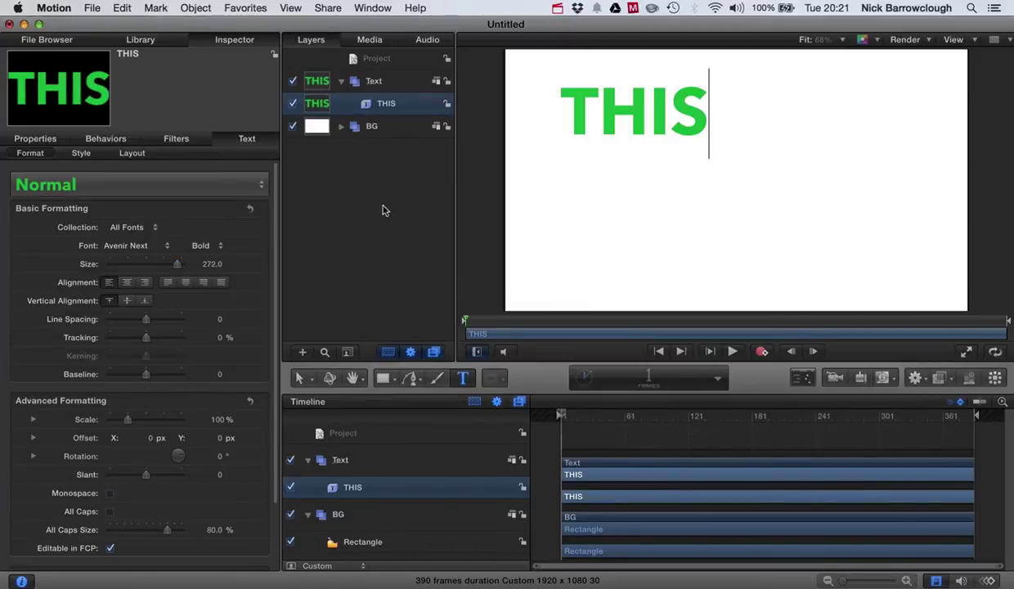
{"action": "left_click", "coordinate": [299, 377]}
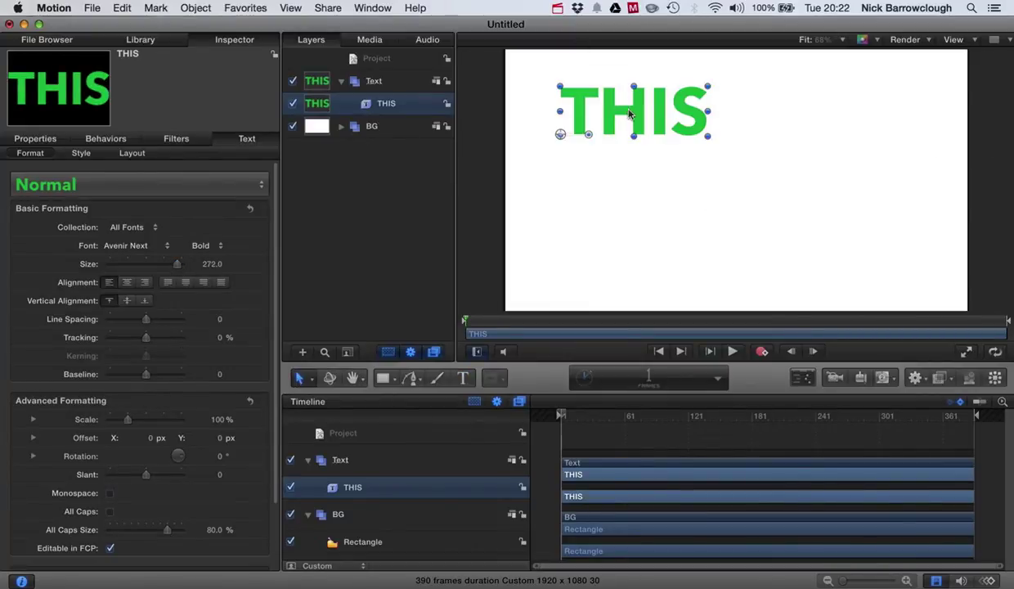
{"action": "left_click_drag", "start_coordinate": [629, 114], "coordinate": [622, 130]}
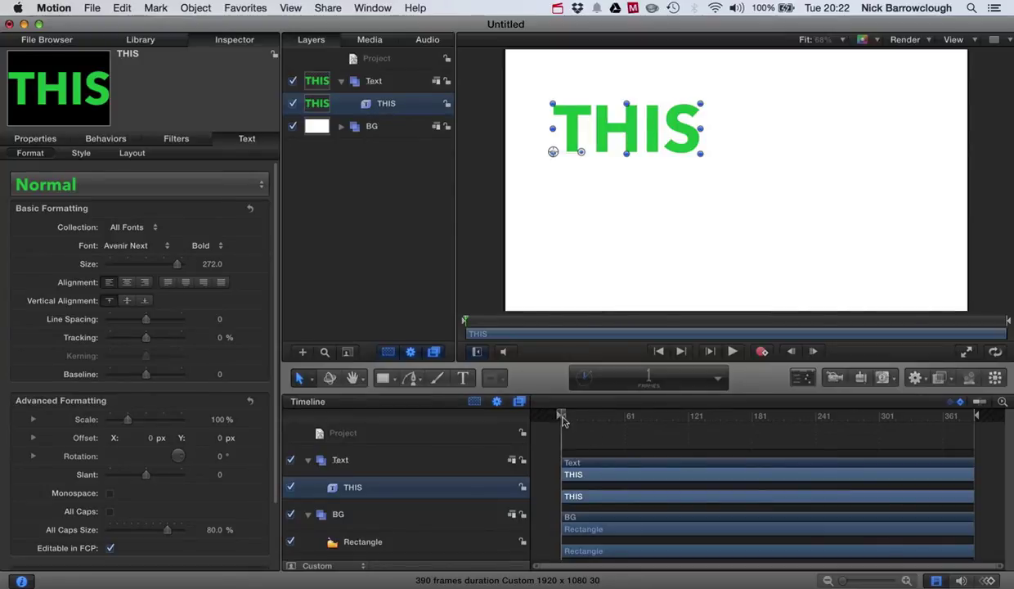
Keyframe THIS's Type On End from 0% at frame 1 to 100% at frame 5.
{"action": "mouse_move", "coordinate": [563, 415]}
{"action": "left_mouse_down"}
{"action": "mouse_move", "coordinate": [576, 414]}
{"action": "mouse_move", "coordinate": [548, 410]}
{"action": "left_mouse_up"}
{"action": "left_click", "coordinate": [36, 139]}
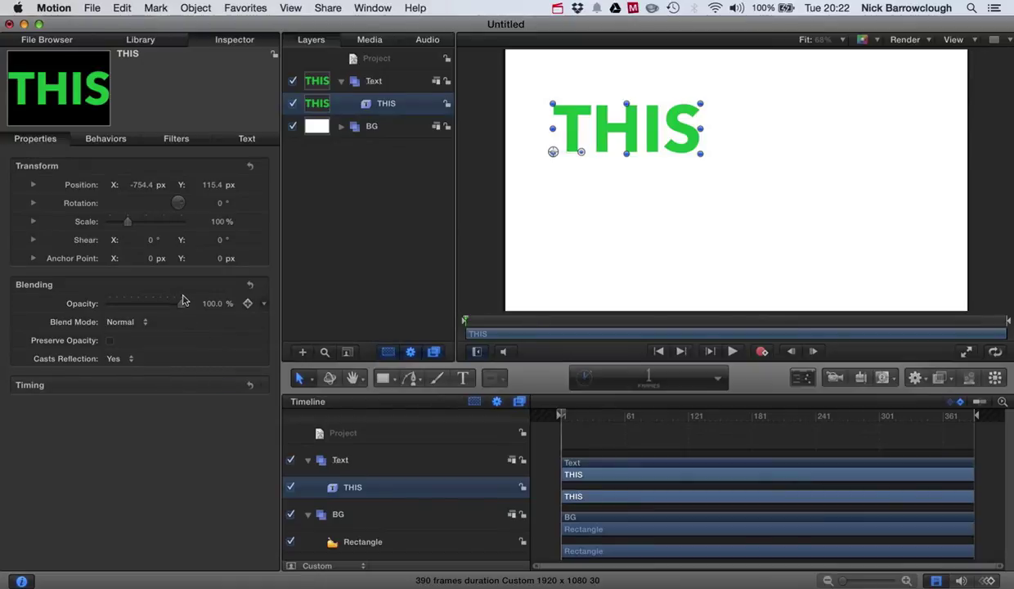
{"action": "left_click", "coordinate": [245, 139]}
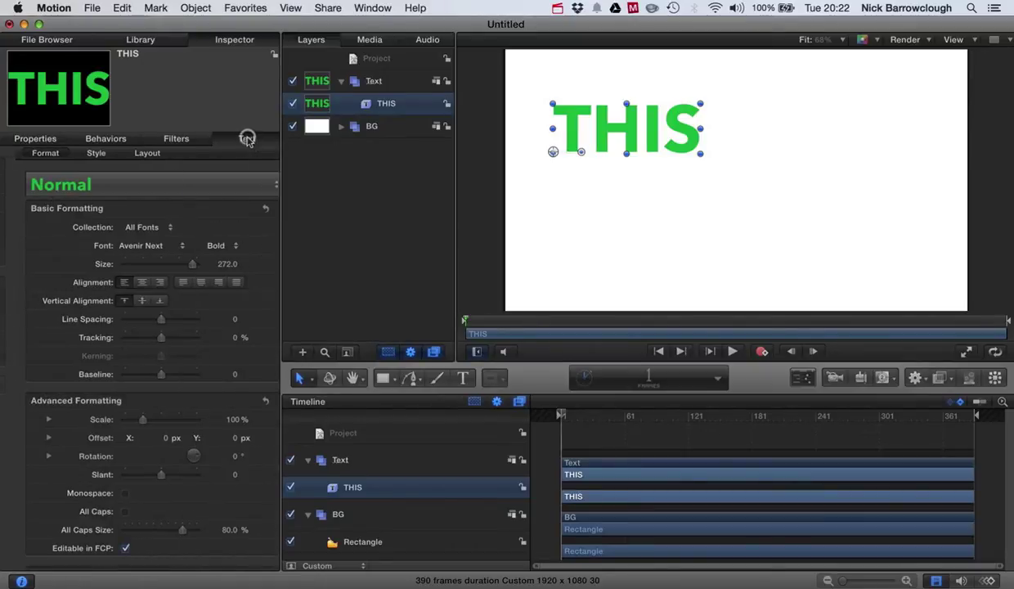
{"action": "left_click", "coordinate": [129, 154]}
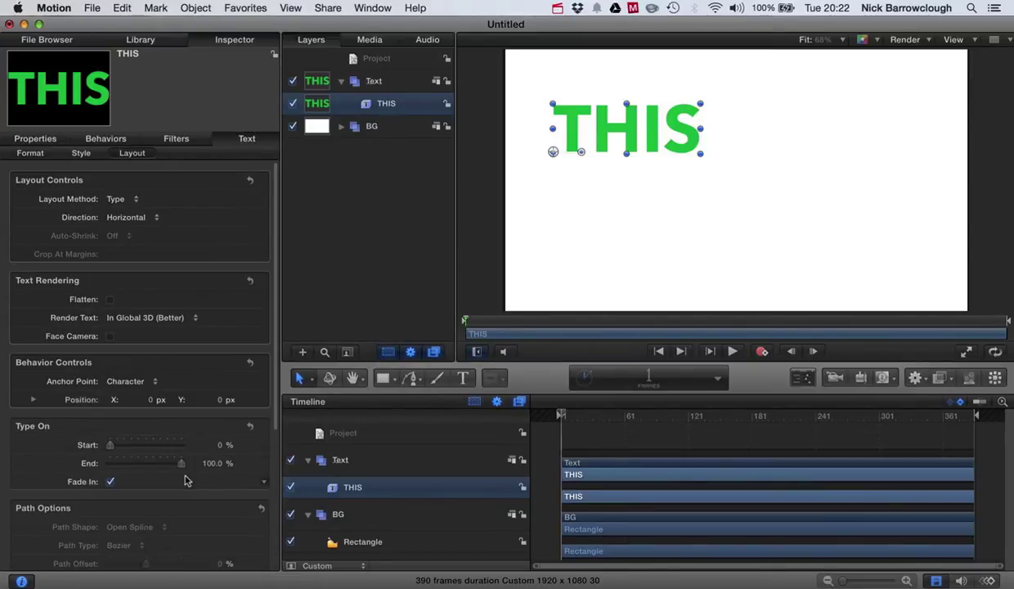
{"action": "left_click_drag", "start_coordinate": [182, 469], "coordinate": [80, 468]}
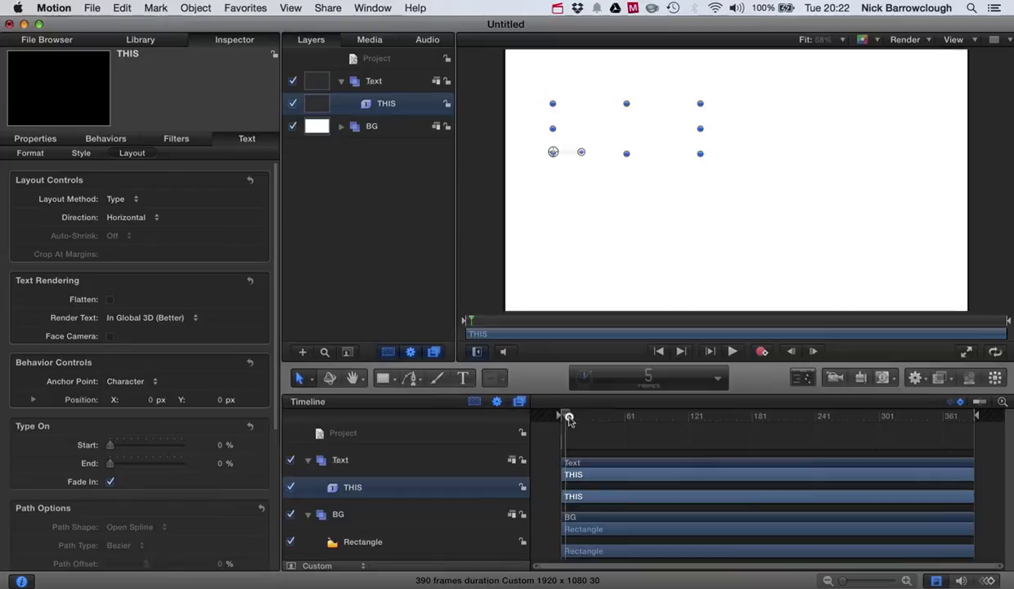
{"action": "left_click", "coordinate": [246, 464]}
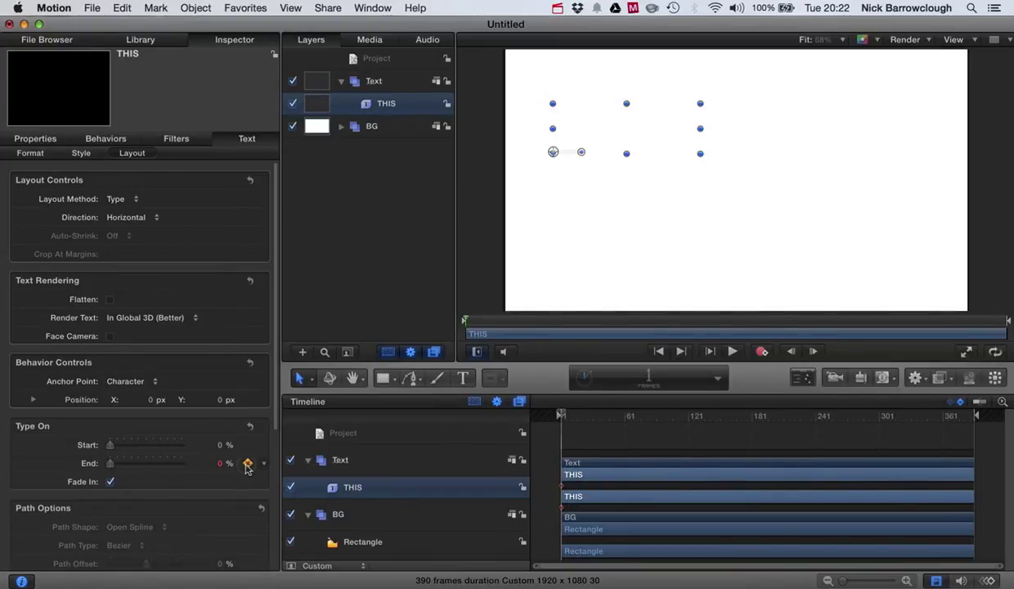
{"action": "left_click", "coordinate": [566, 414]}
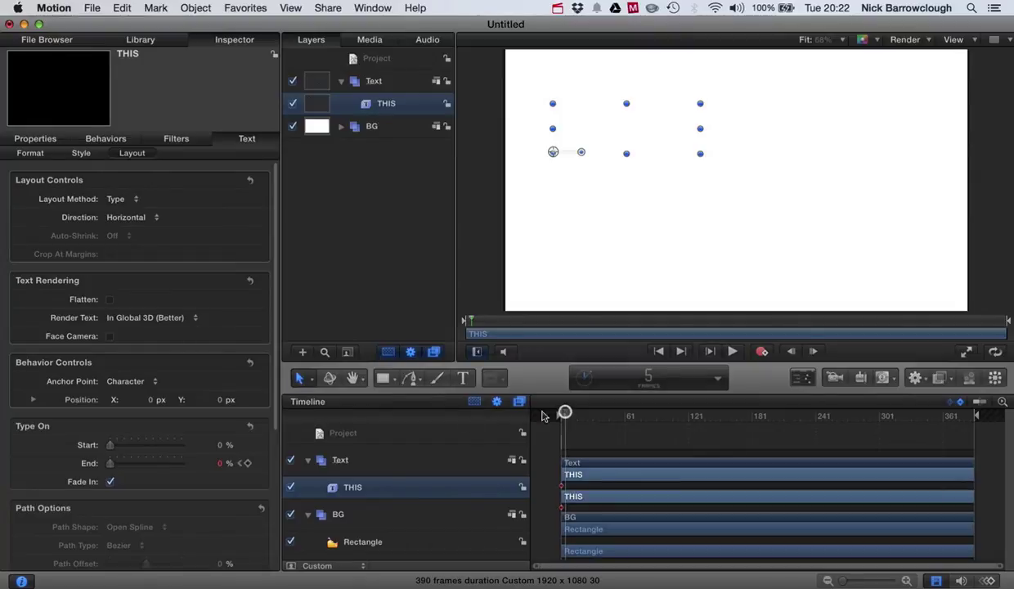
{"action": "left_click_drag", "start_coordinate": [112, 465], "coordinate": [241, 459]}
Play back the type-on animation twice, then park the playhead at frame 10.
{"action": "left_click_drag", "start_coordinate": [567, 413], "coordinate": [454, 410]}
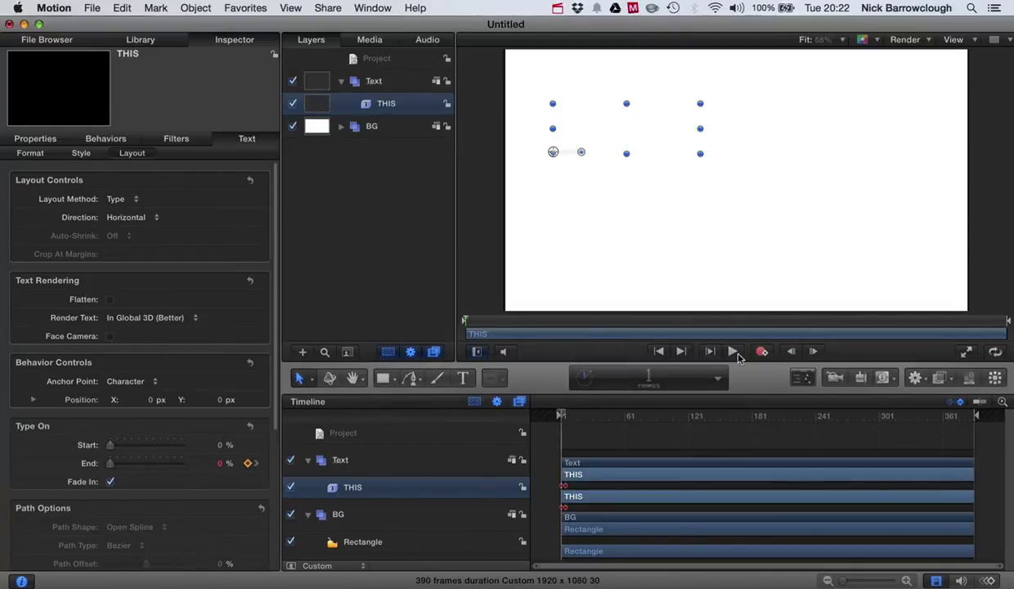
{"action": "left_click", "coordinate": [732, 350]}
{"action": "left_click", "coordinate": [734, 351]}
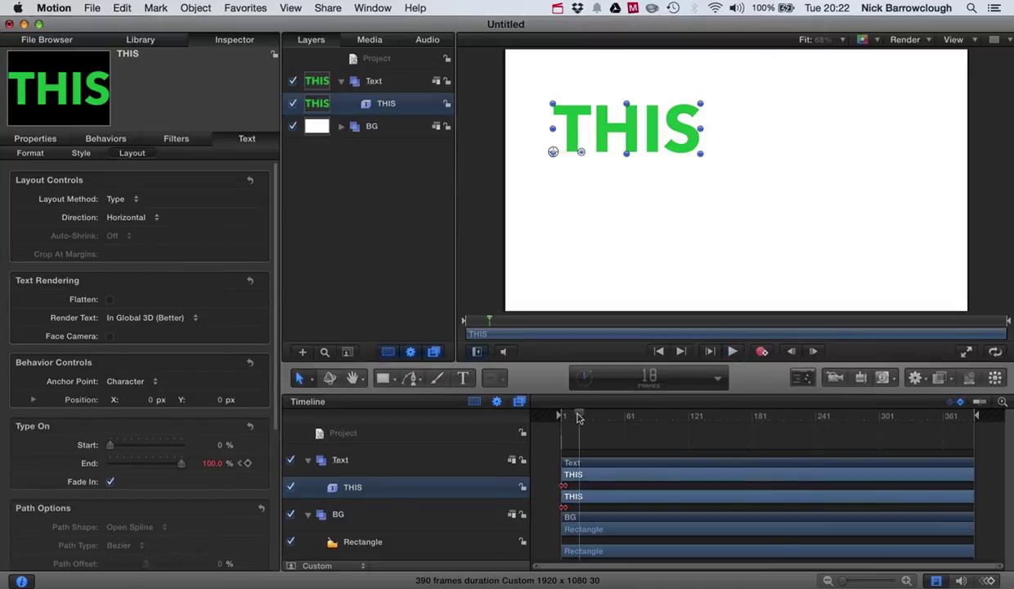
{"action": "left_click_drag", "start_coordinate": [578, 418], "coordinate": [543, 414]}
{"action": "left_click", "coordinate": [732, 351]}
{"action": "left_click", "coordinate": [732, 351]}
{"action": "mouse_move", "coordinate": [572, 415]}
{"action": "left_mouse_down"}
{"action": "mouse_move", "coordinate": [541, 414]}
{"action": "mouse_move", "coordinate": [568, 420]}
{"action": "left_mouse_up"}
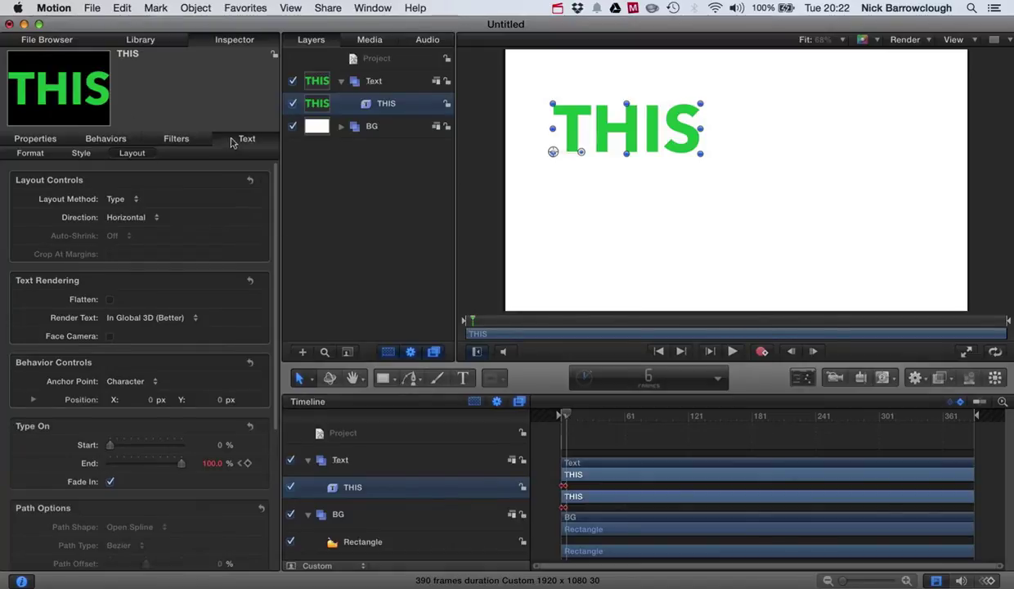
{"action": "left_click", "coordinate": [81, 155]}
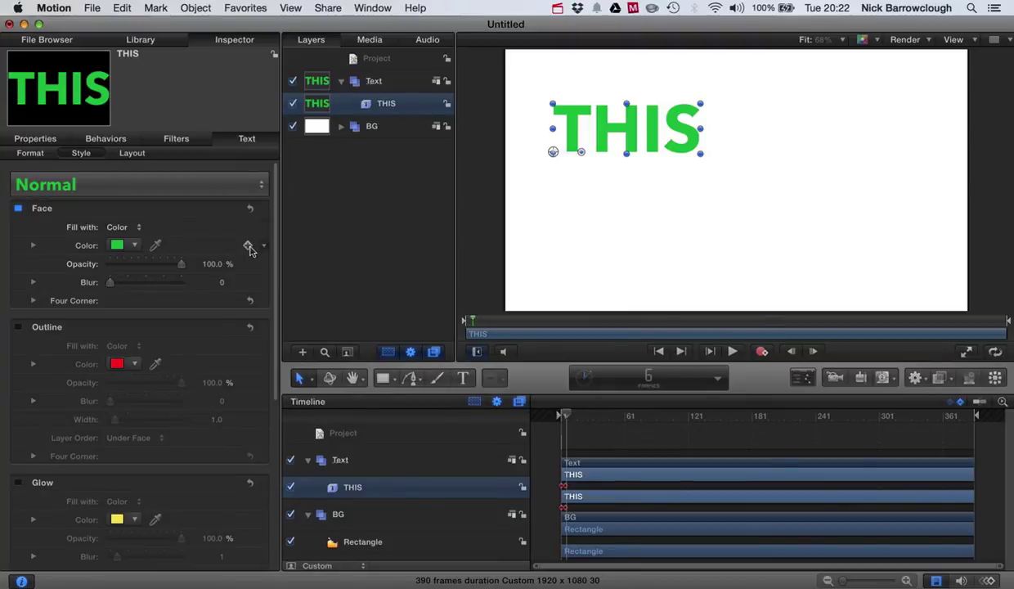
{"action": "mouse_move", "coordinate": [564, 418]}
{"action": "left_mouse_down"}
{"action": "mouse_move", "coordinate": [546, 416]}
{"action": "mouse_move", "coordinate": [565, 417]}
{"action": "left_mouse_up"}
{"action": "left_click_drag", "start_coordinate": [565, 417], "coordinate": [570, 417]}
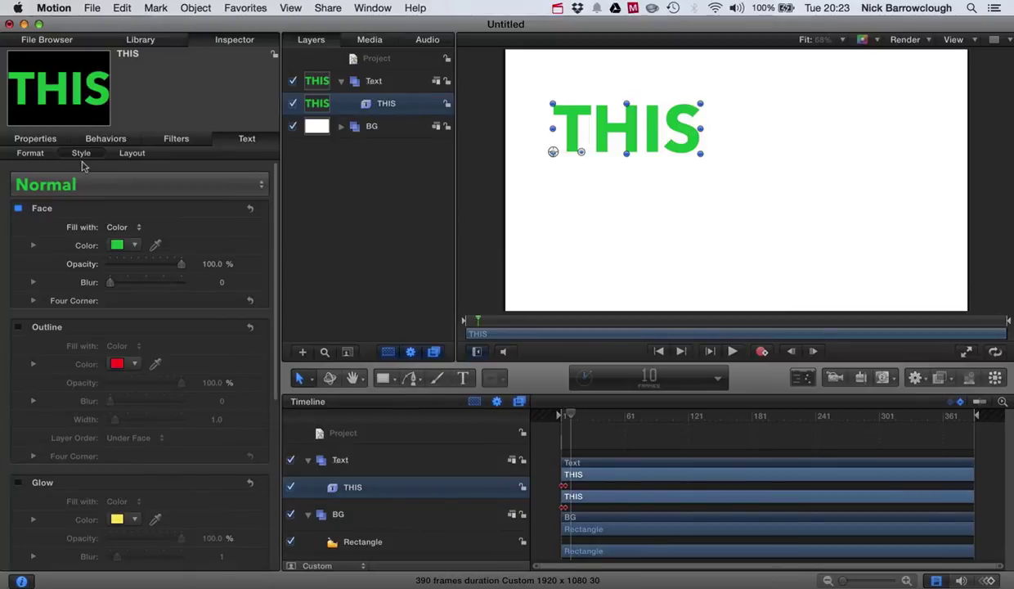
Keyframe Type On Start from 0% at frame 10 to 50% at frame 15.
{"action": "left_click", "coordinate": [130, 152]}
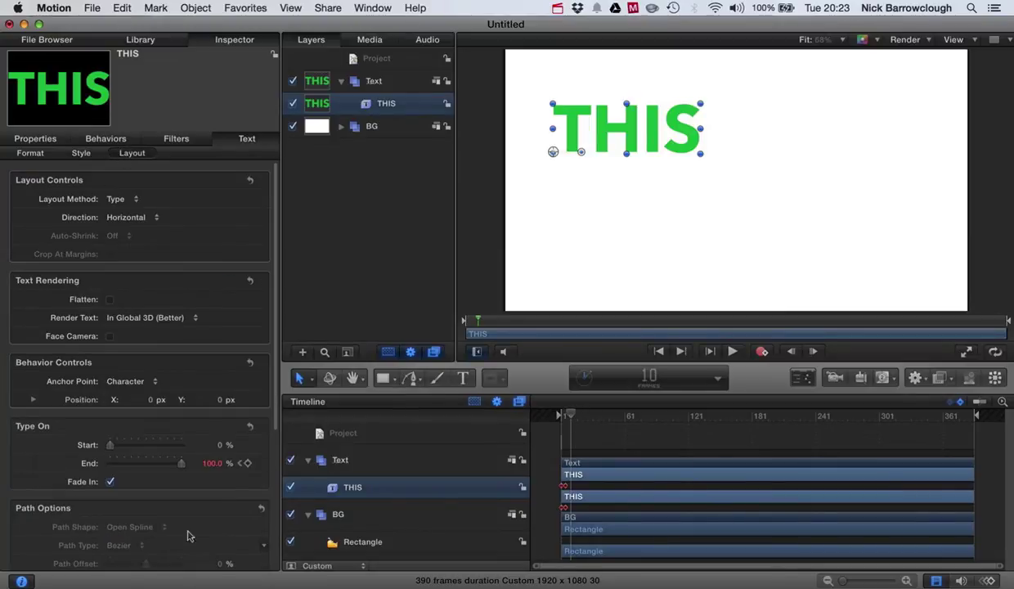
{"action": "left_click", "coordinate": [247, 446]}
{"action": "left_click_drag", "start_coordinate": [570, 415], "coordinate": [577, 416]}
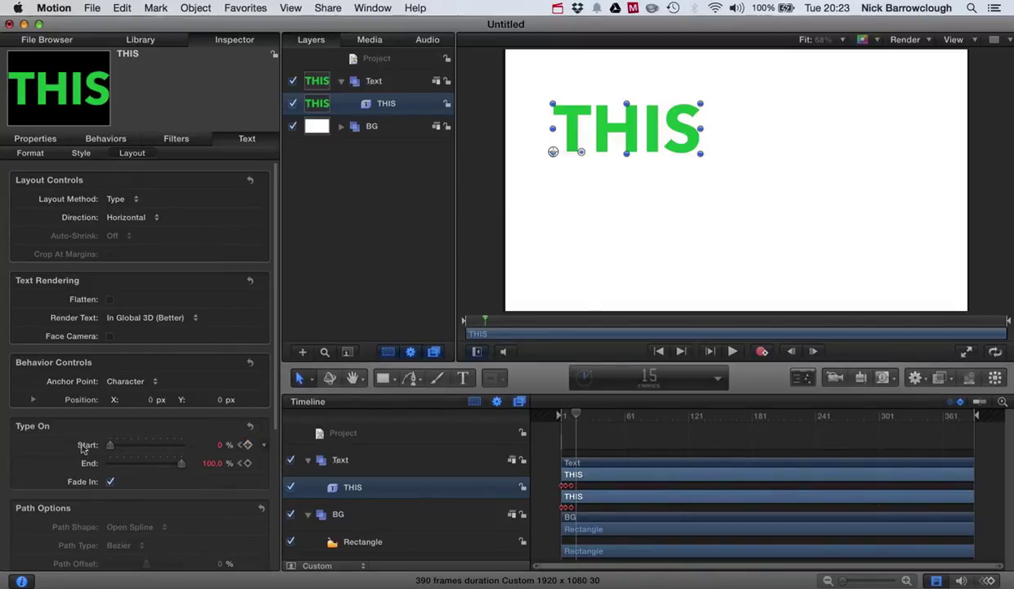
{"action": "left_click_drag", "start_coordinate": [113, 446], "coordinate": [149, 443]}
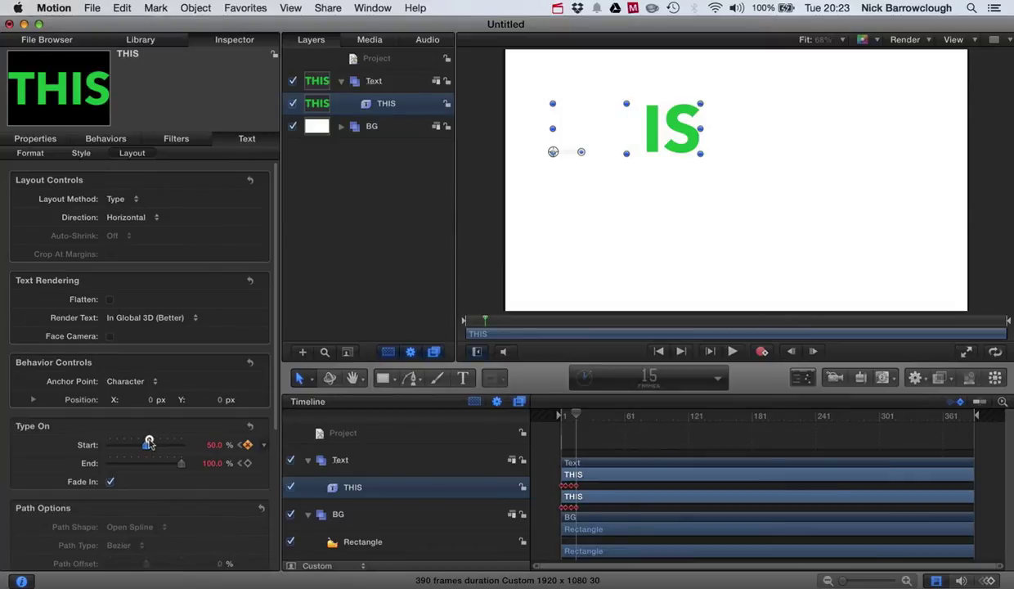
Preview the animation twice and return to where THIS is fully shown.
{"action": "left_click_drag", "start_coordinate": [575, 415], "coordinate": [561, 415]}
{"action": "left_click", "coordinate": [731, 351]}
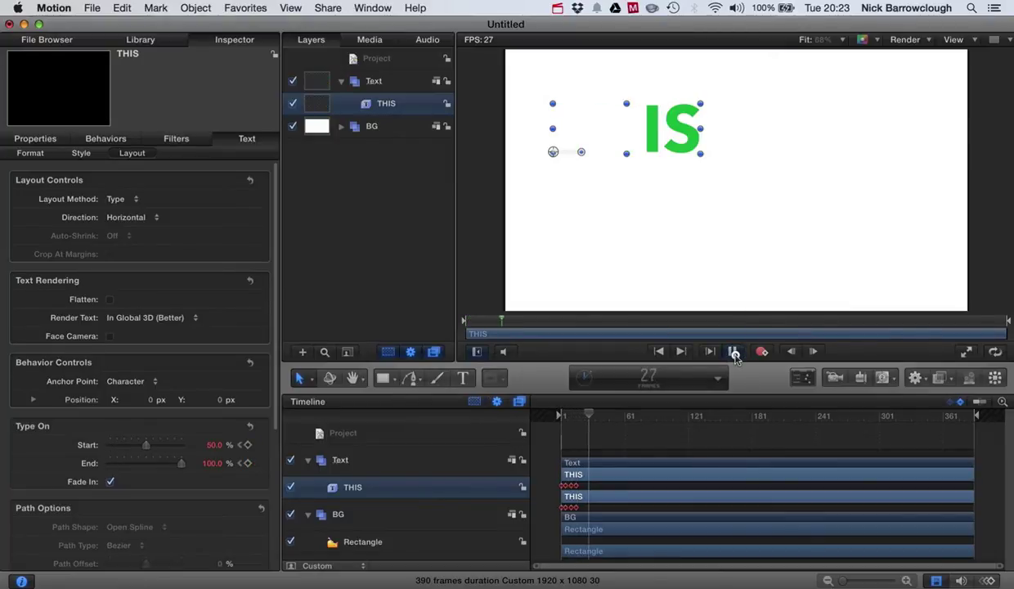
{"action": "left_click", "coordinate": [733, 352]}
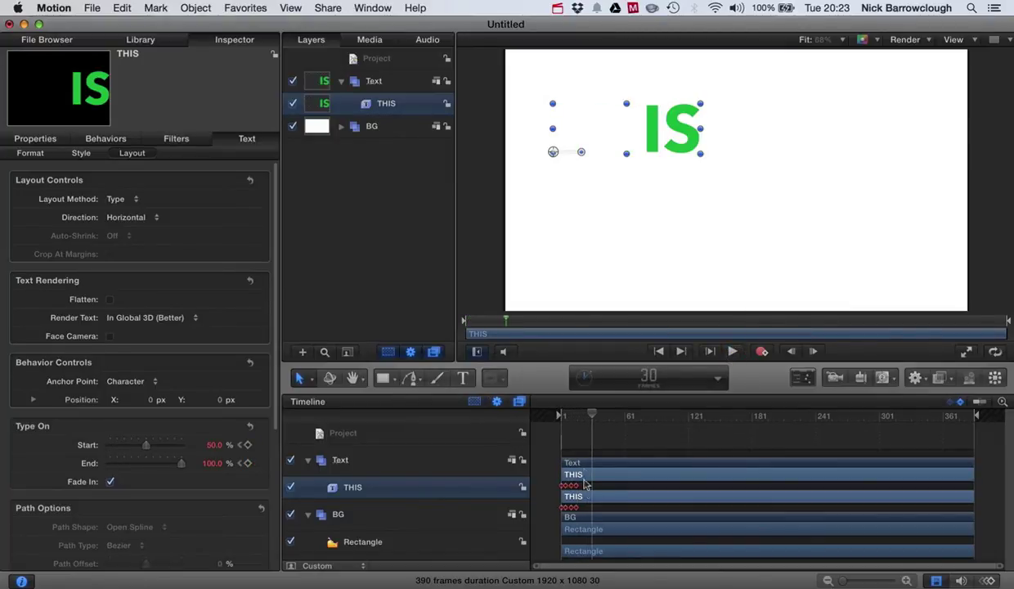
{"action": "left_click_drag", "start_coordinate": [592, 420], "coordinate": [536, 414]}
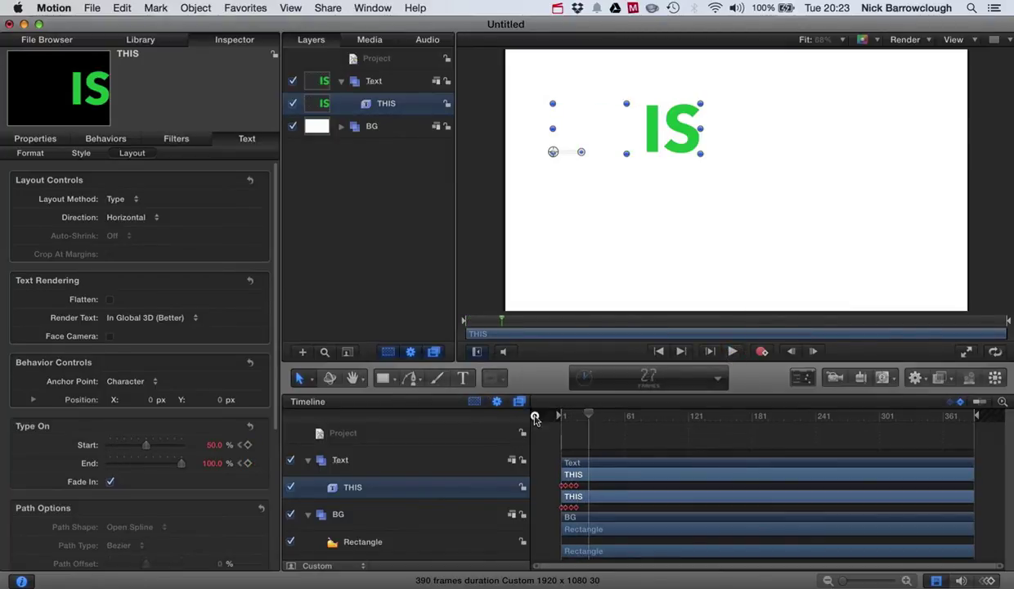
{"action": "left_click", "coordinate": [732, 351]}
{"action": "left_click", "coordinate": [732, 351]}
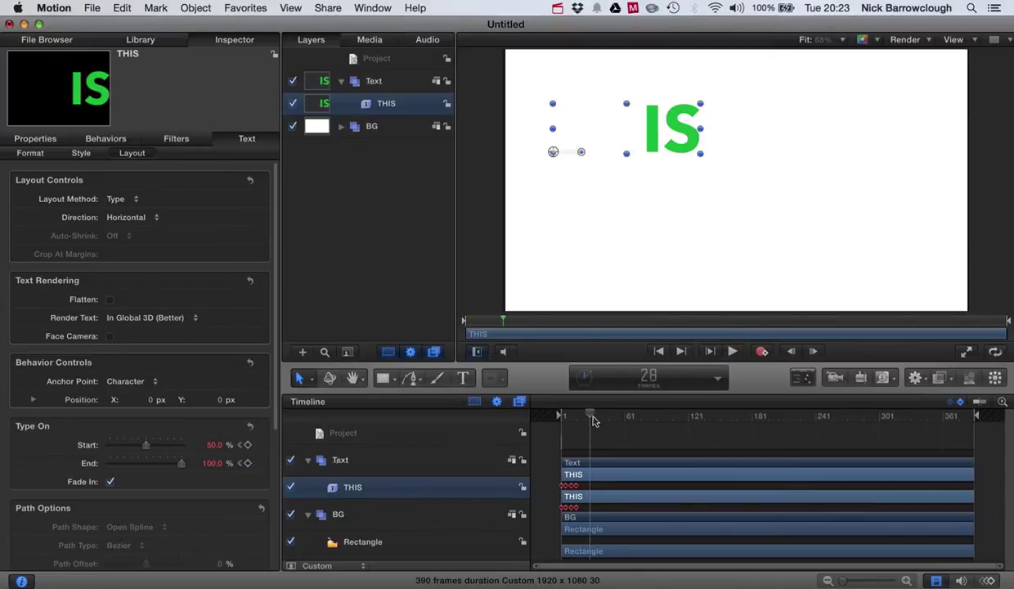
{"action": "left_click_drag", "start_coordinate": [593, 415], "coordinate": [570, 416]}
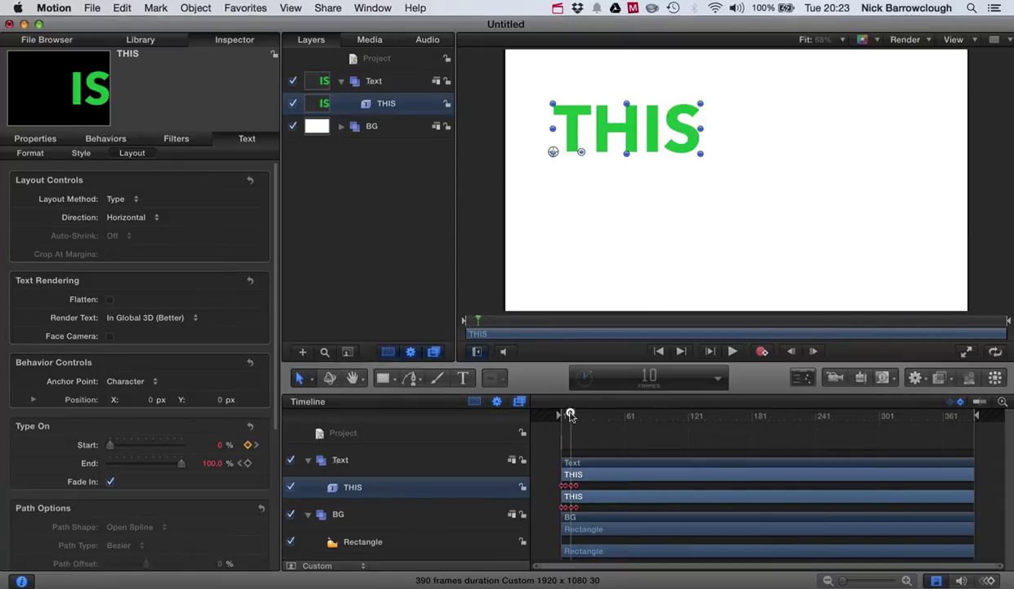
Keyframe the text face colour green at frame 10 and blue at frame 15.
{"action": "left_click", "coordinate": [80, 154]}
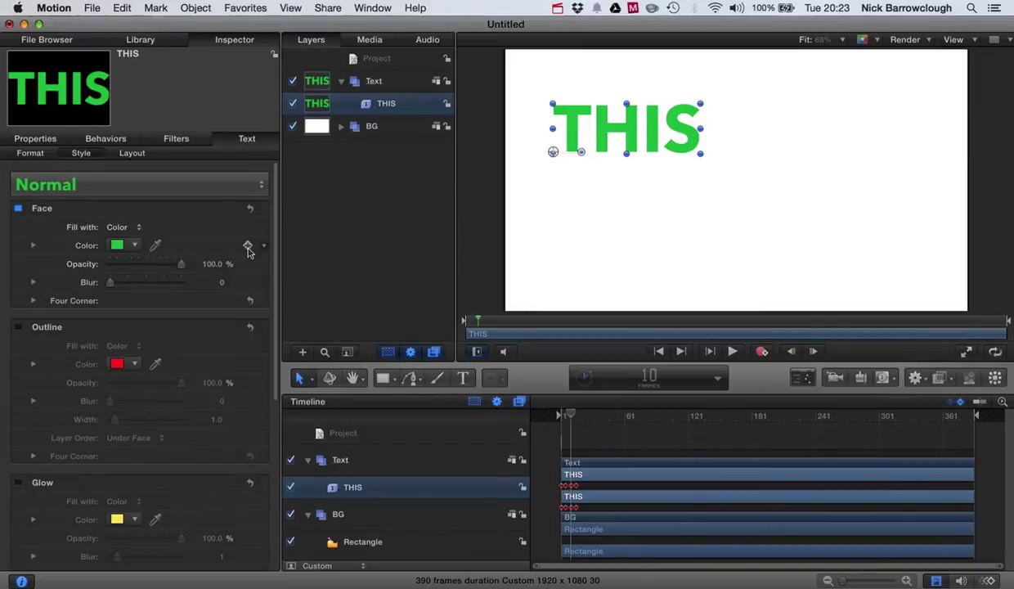
{"action": "left_click", "coordinate": [247, 246]}
{"action": "left_click_drag", "start_coordinate": [571, 415], "coordinate": [577, 414]}
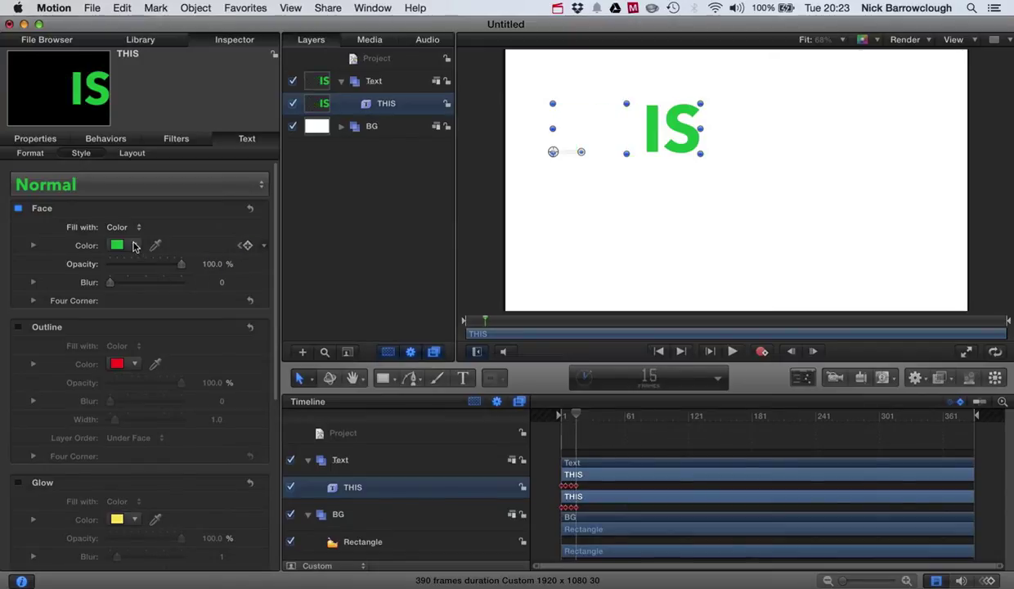
{"action": "left_click", "coordinate": [136, 247]}
{"action": "left_click", "coordinate": [112, 248]}
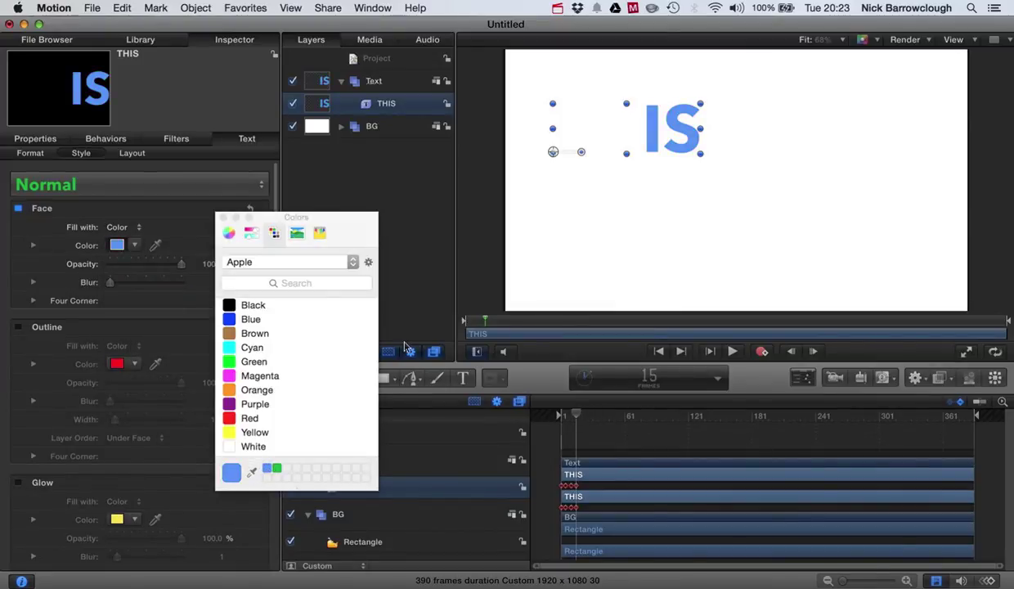
{"action": "left_click", "coordinate": [222, 217]}
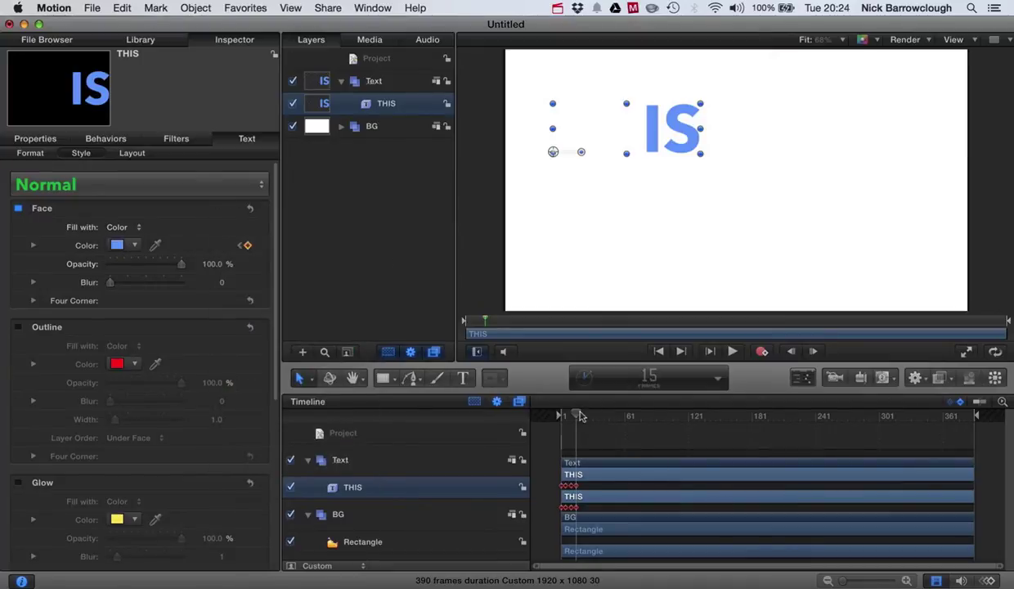
Play the colour change back twice and return to frame 1.
{"action": "key", "text": "Home"}
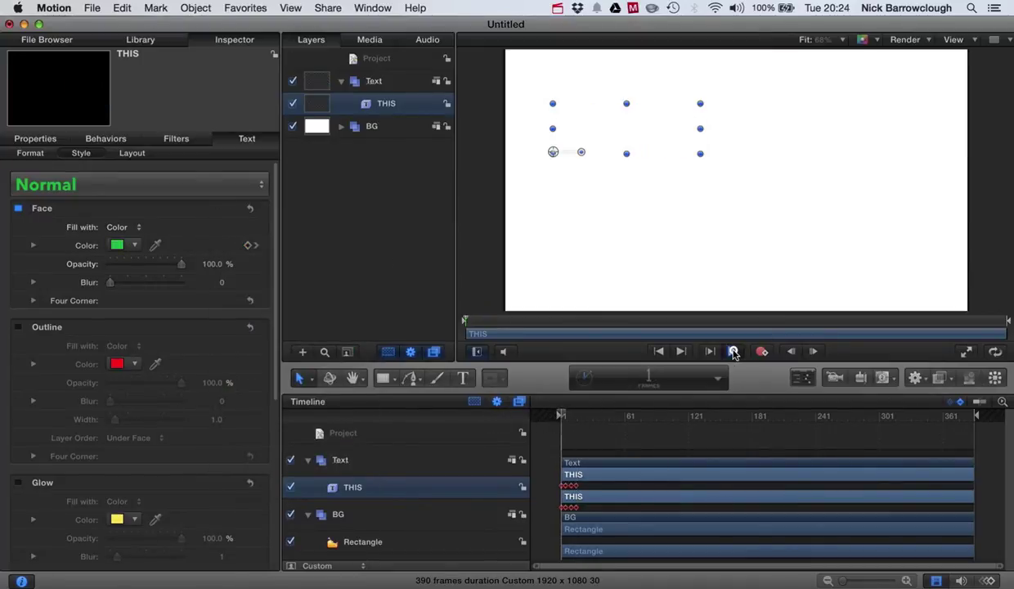
{"action": "left_click", "coordinate": [733, 352]}
{"action": "left_click", "coordinate": [733, 351]}
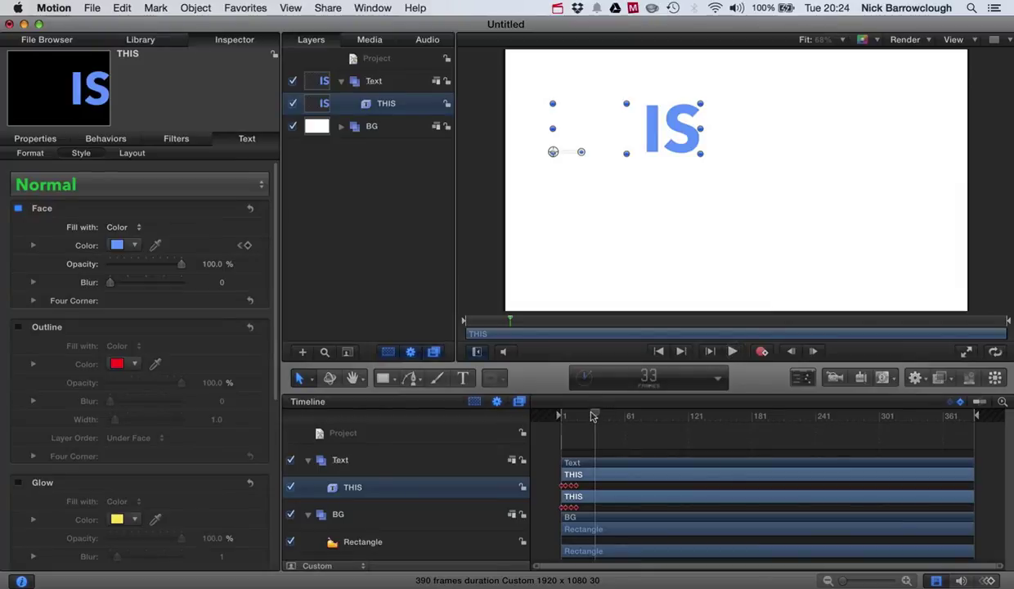
{"action": "left_click_drag", "start_coordinate": [594, 417], "coordinate": [528, 404]}
{"action": "left_click", "coordinate": [734, 351]}
{"action": "left_click", "coordinate": [734, 351]}
{"action": "left_click_drag", "start_coordinate": [594, 417], "coordinate": [524, 415]}
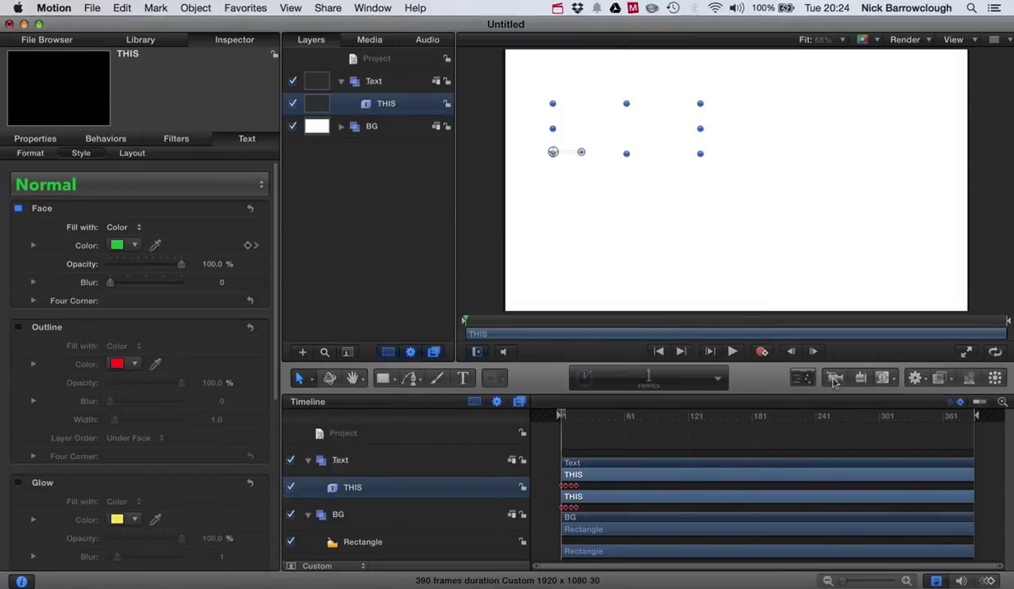
Add a camera with 3D groups, switch the BG group back to 2D, and advance to frame 11.
{"action": "left_click", "coordinate": [834, 378]}
{"action": "left_click", "coordinate": [625, 117]}
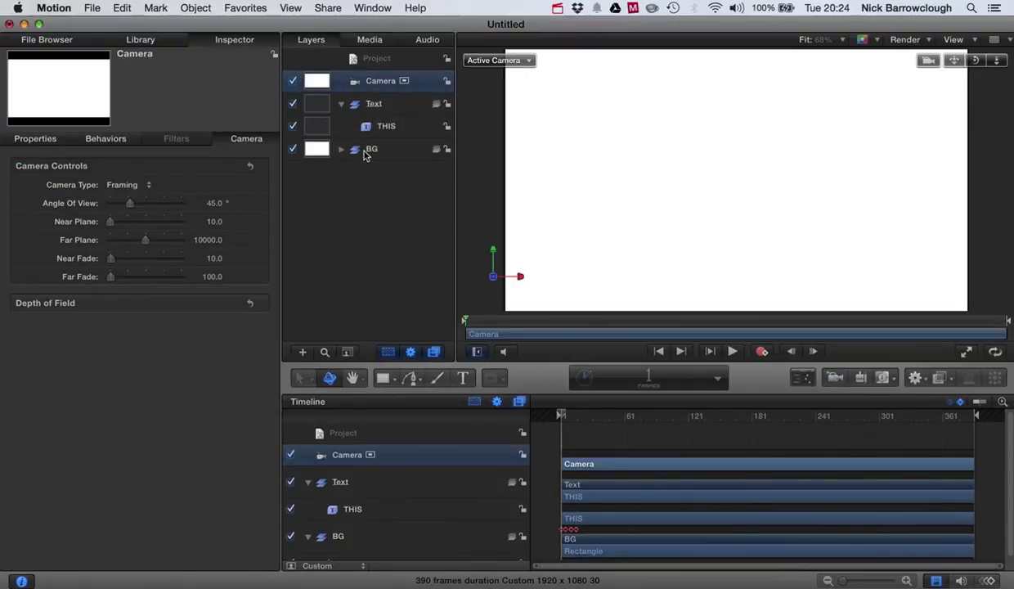
{"action": "left_click", "coordinate": [365, 152]}
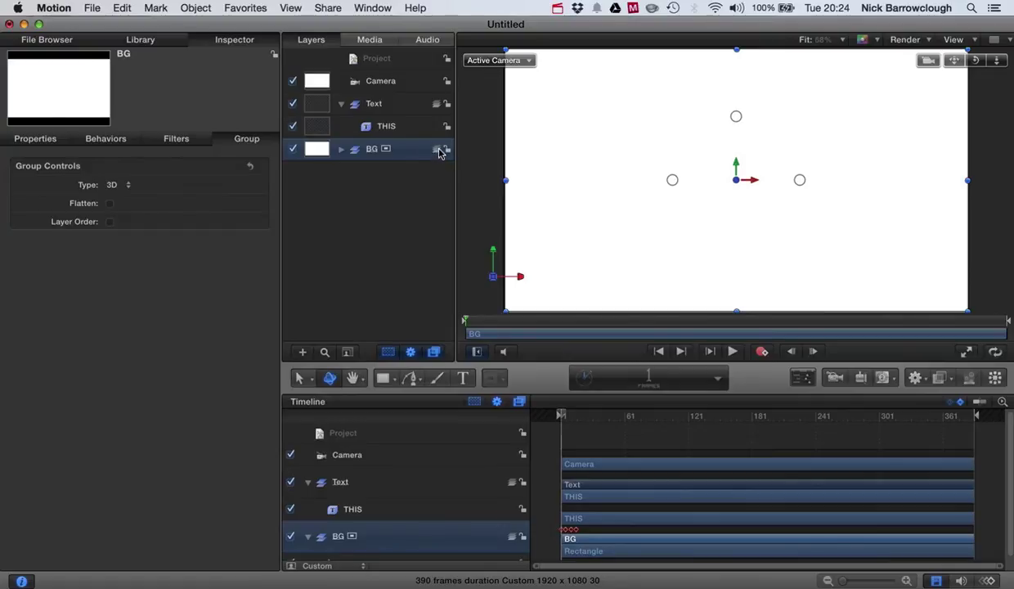
{"action": "left_click", "coordinate": [438, 152]}
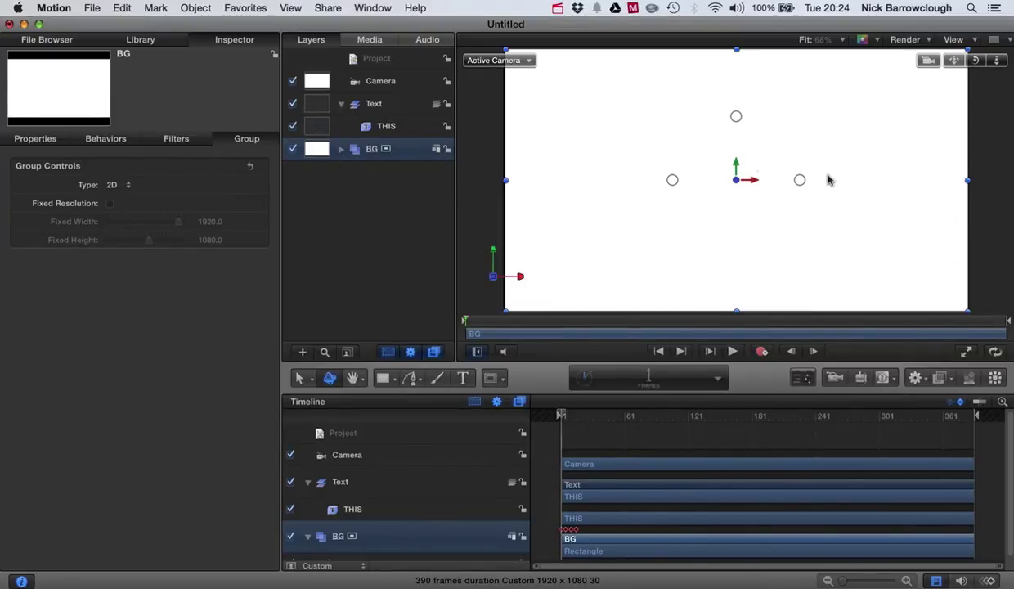
{"action": "left_click_drag", "start_coordinate": [560, 416], "coordinate": [570, 415]}
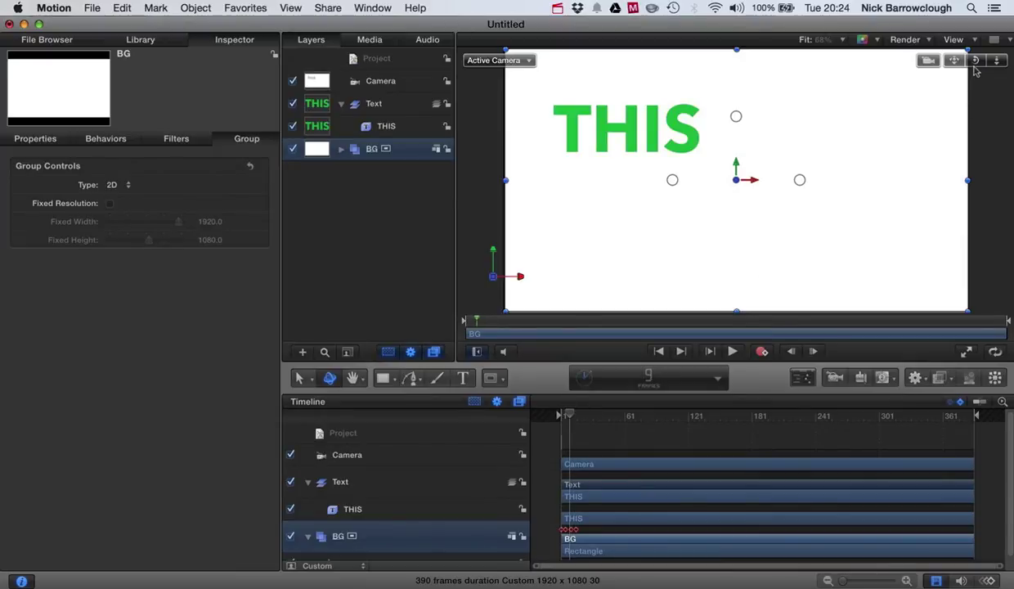
Orbit the camera into a low 3D perspective, preview the animation, and return to frame 10.
{"action": "left_click_drag", "start_coordinate": [975, 62], "coordinate": [940, 70]}
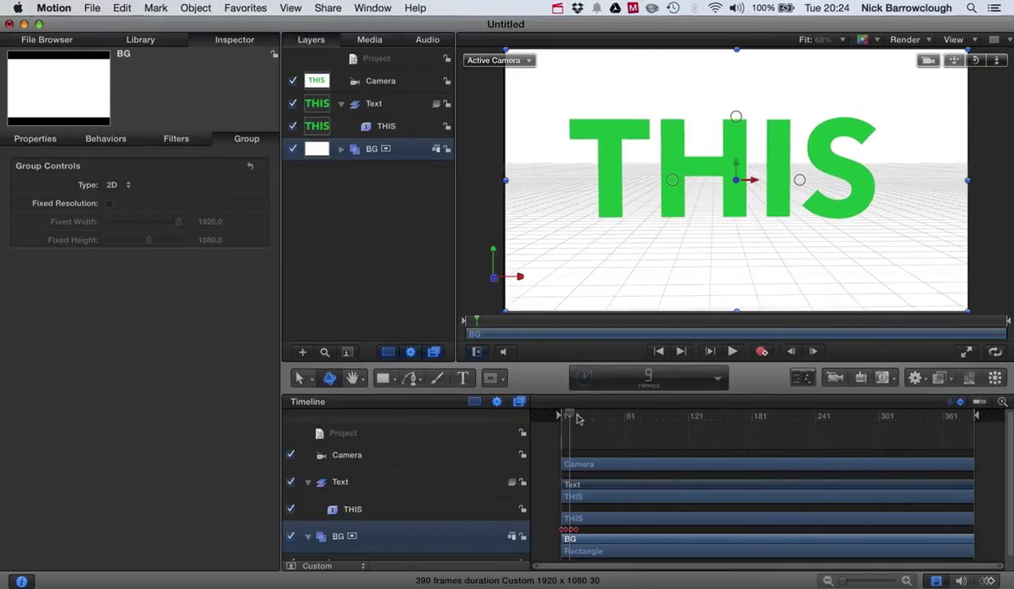
{"action": "left_click_drag", "start_coordinate": [572, 417], "coordinate": [561, 417]}
{"action": "left_click", "coordinate": [732, 350]}
{"action": "left_click", "coordinate": [732, 351]}
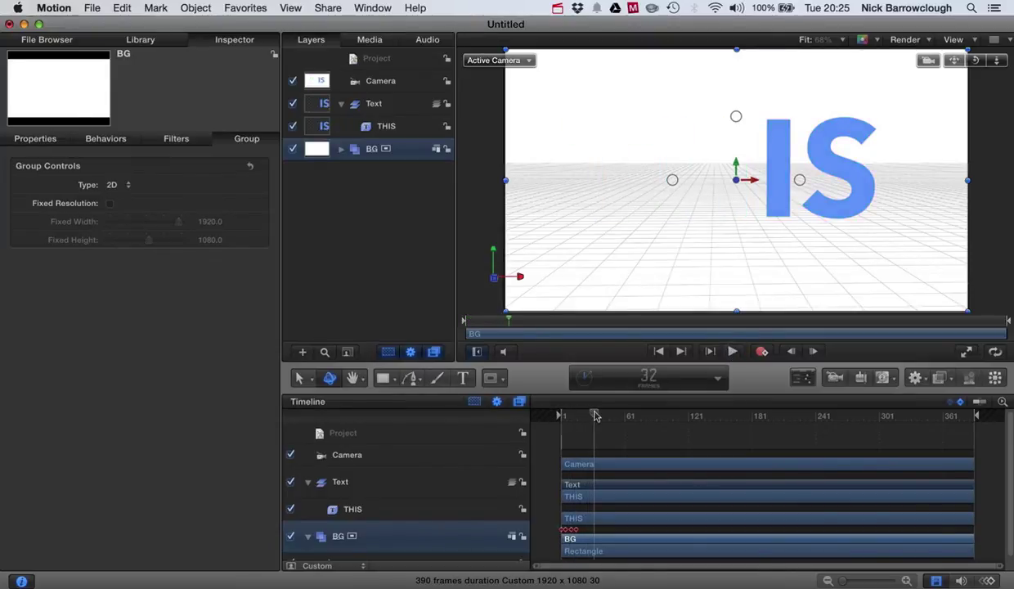
{"action": "mouse_move", "coordinate": [592, 415]}
{"action": "left_mouse_down"}
{"action": "mouse_move", "coordinate": [570, 414]}
{"action": "mouse_move", "coordinate": [578, 415]}
{"action": "left_mouse_up"}
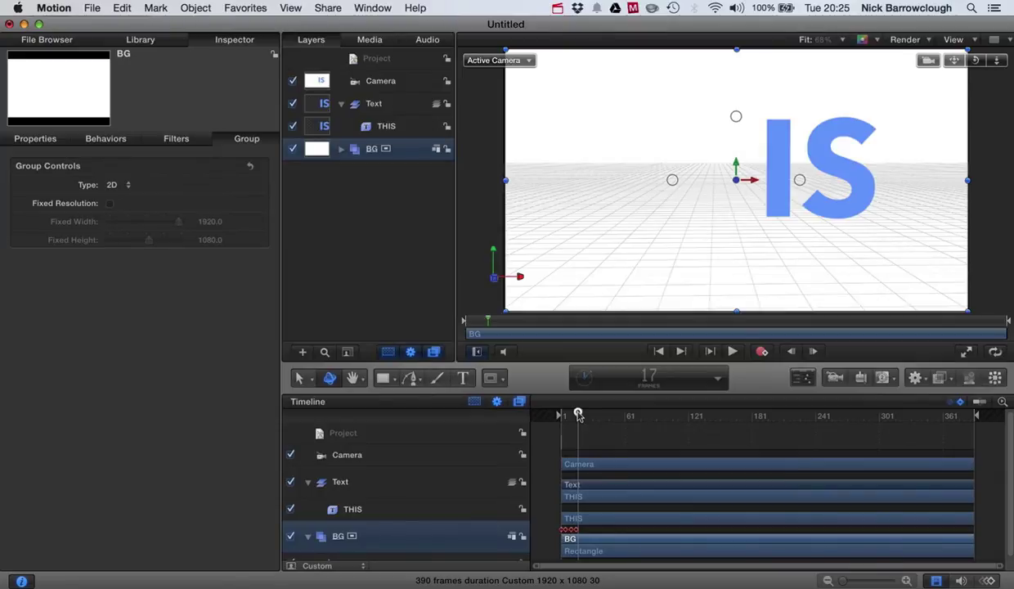
{"action": "left_click_drag", "start_coordinate": [578, 415], "coordinate": [570, 413]}
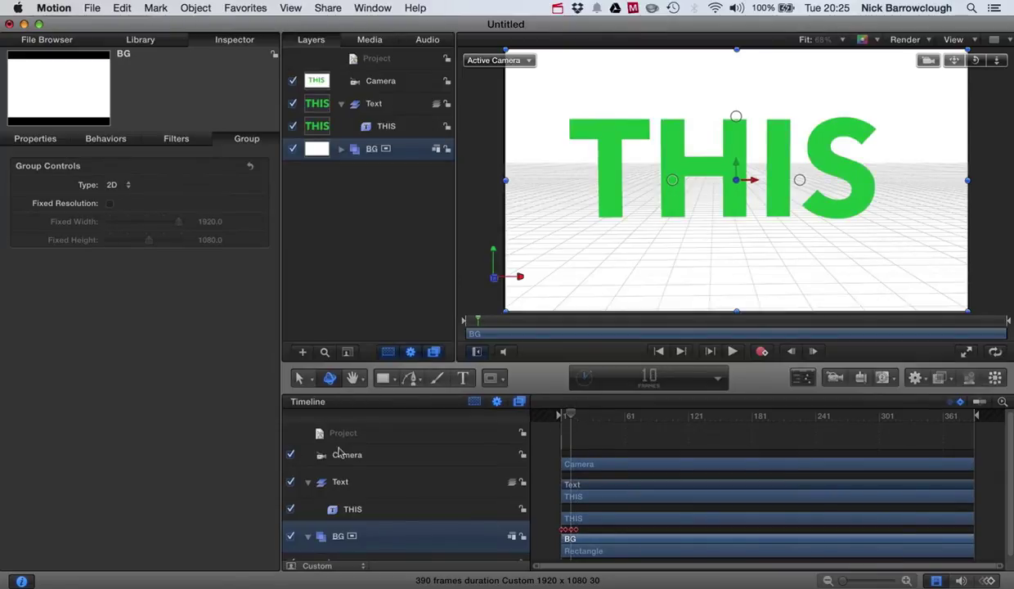
Keyframe the camera position, then reframe onto IS at frame 15 (X -174.7, Y 129.7).
{"action": "left_click", "coordinate": [340, 452]}
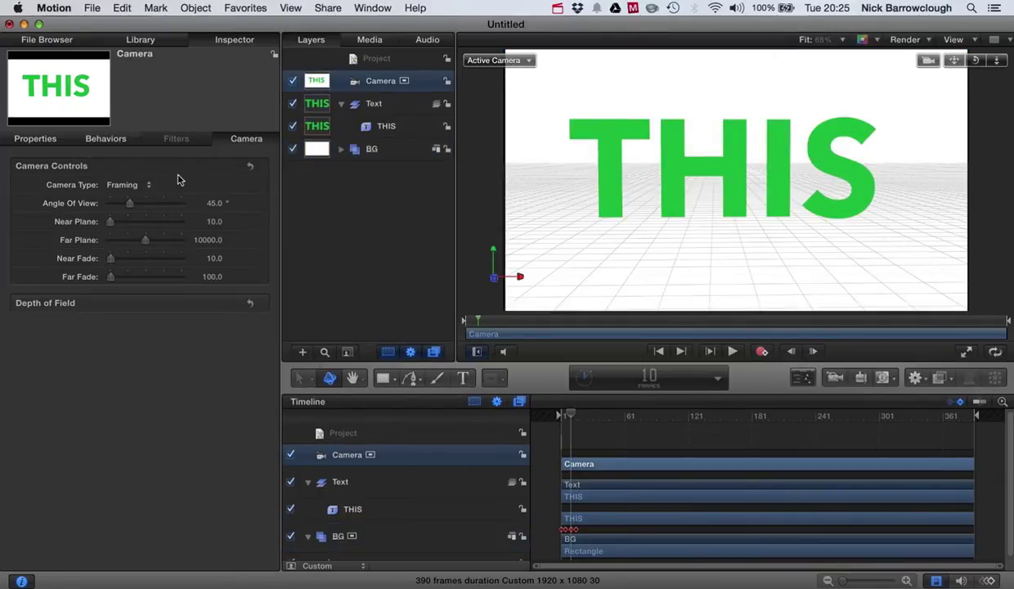
{"action": "left_click", "coordinate": [45, 140]}
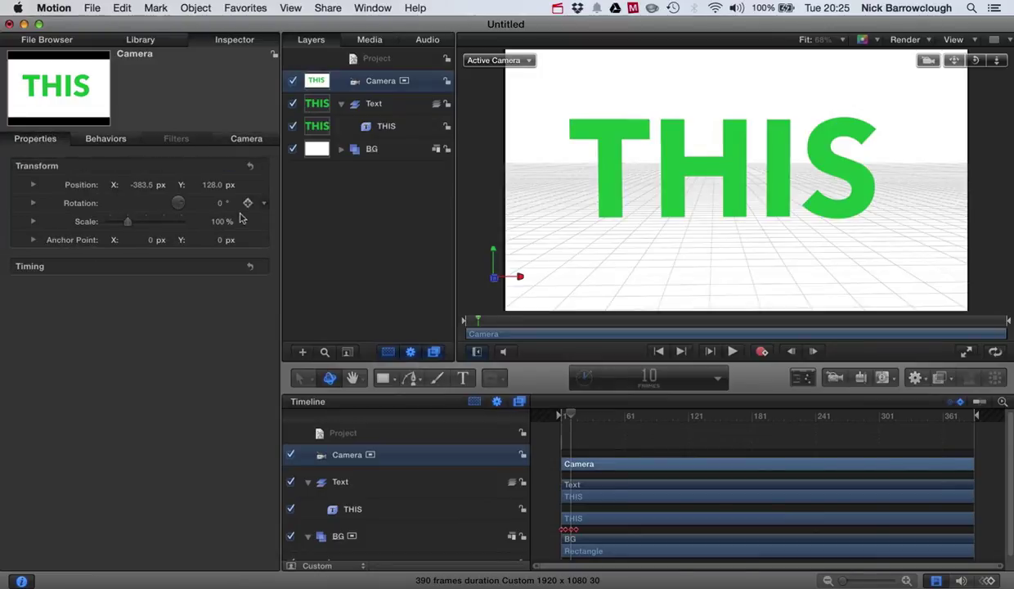
{"action": "left_click", "coordinate": [247, 184]}
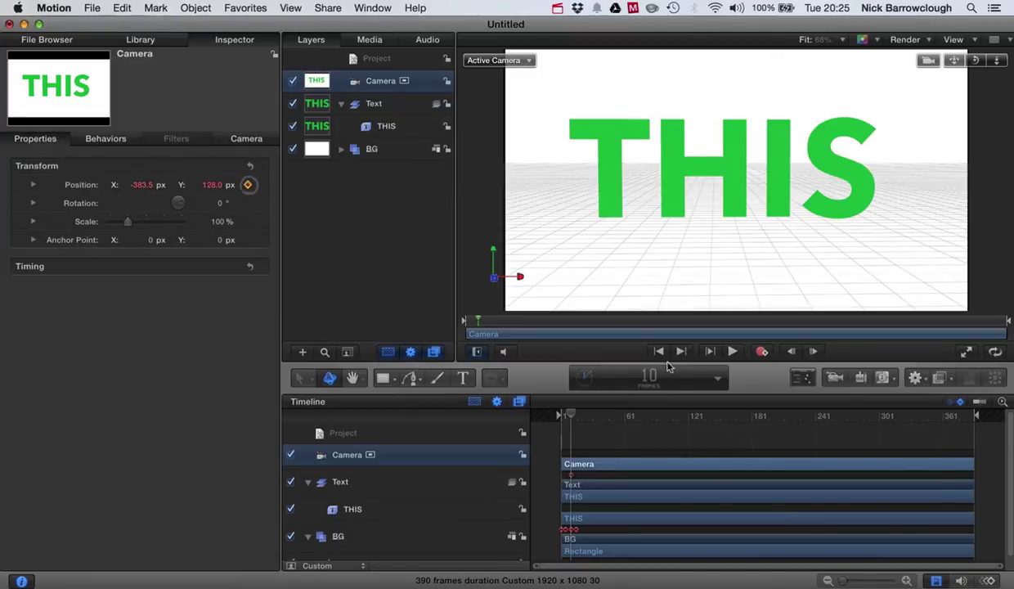
{"action": "left_click", "coordinate": [569, 415]}
{"action": "left_click_drag", "start_coordinate": [570, 415], "coordinate": [575, 416]}
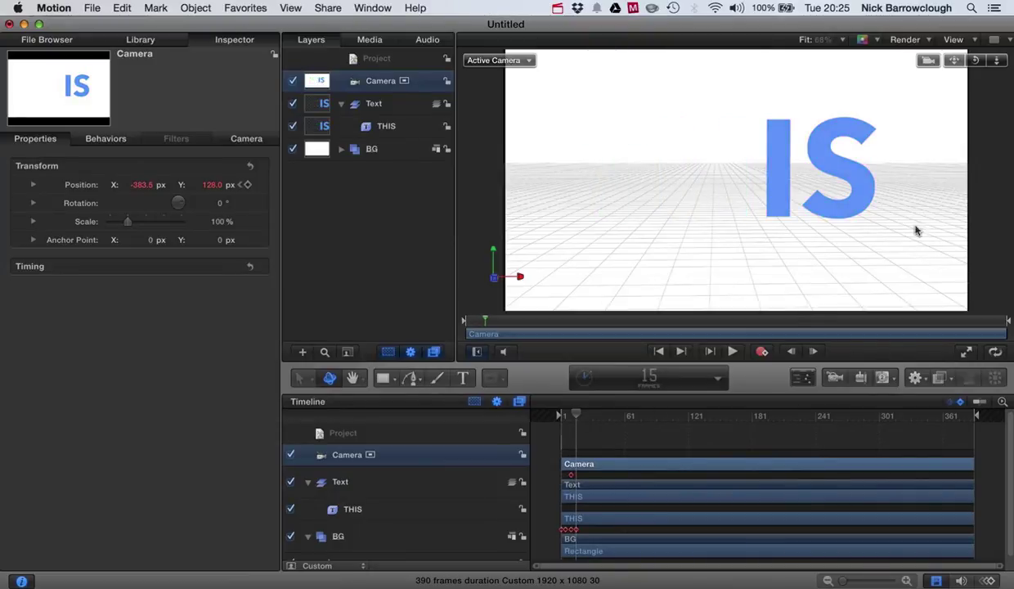
{"action": "left_click_drag", "start_coordinate": [956, 64], "coordinate": [614, 373]}
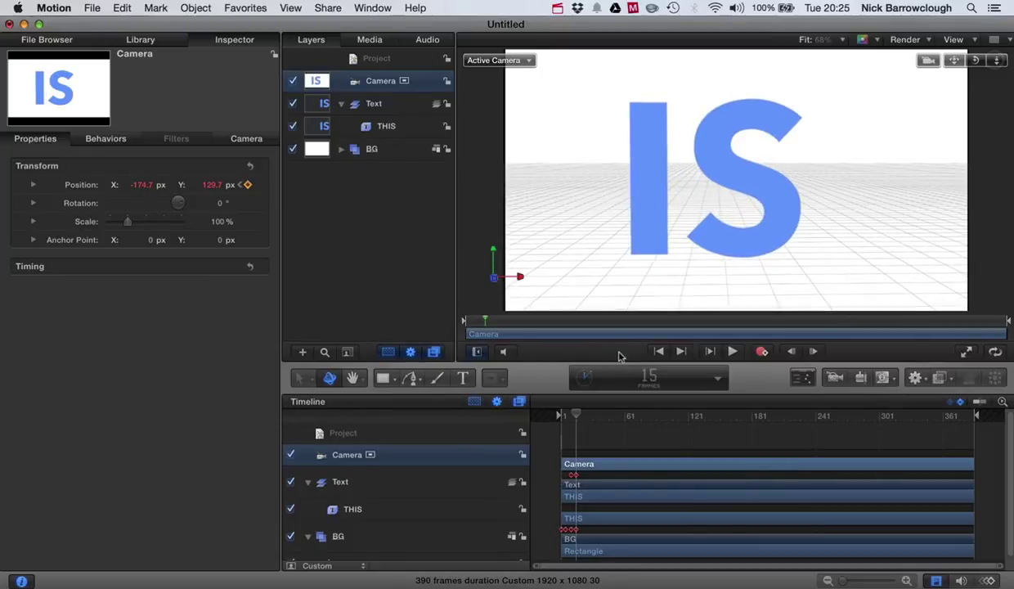
Preview the camera move twice and return to around frame 15.
{"action": "left_click_drag", "start_coordinate": [578, 417], "coordinate": [511, 414]}
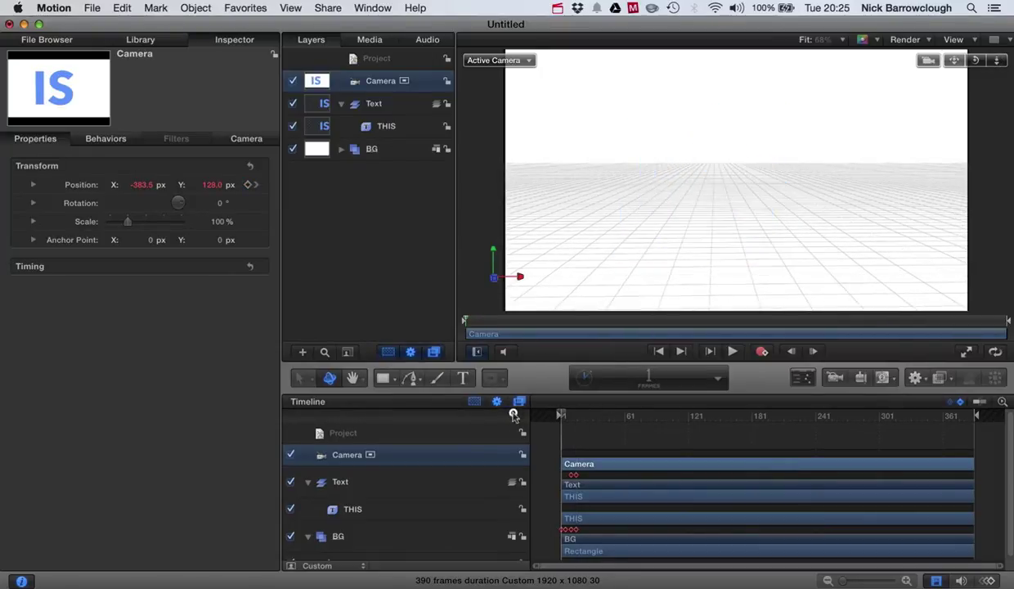
{"action": "left_click", "coordinate": [731, 350]}
{"action": "left_click", "coordinate": [734, 351]}
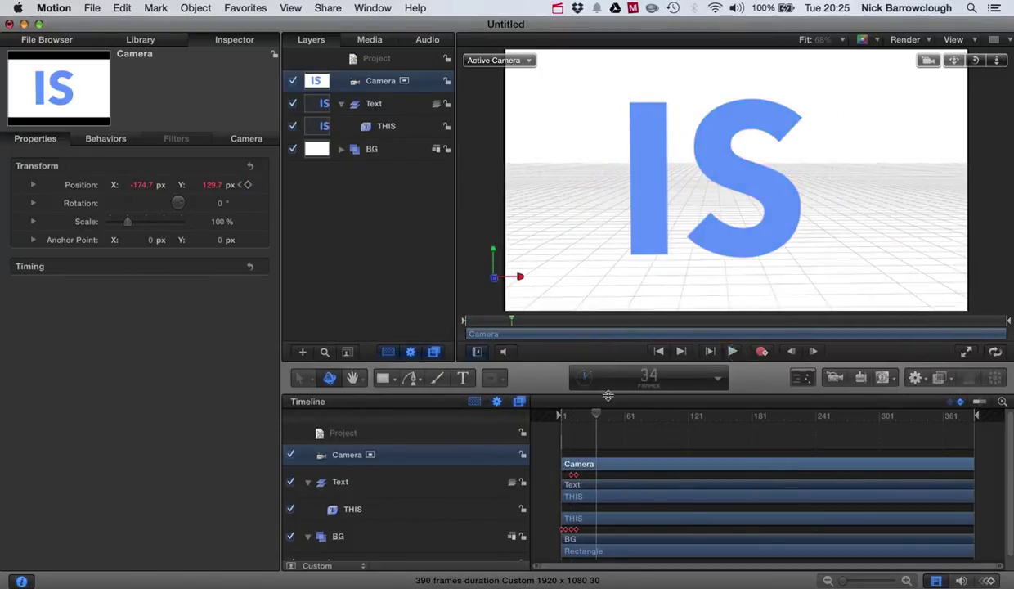
{"action": "left_click_drag", "start_coordinate": [600, 420], "coordinate": [505, 411]}
{"action": "left_click", "coordinate": [732, 351]}
{"action": "left_click", "coordinate": [739, 356]}
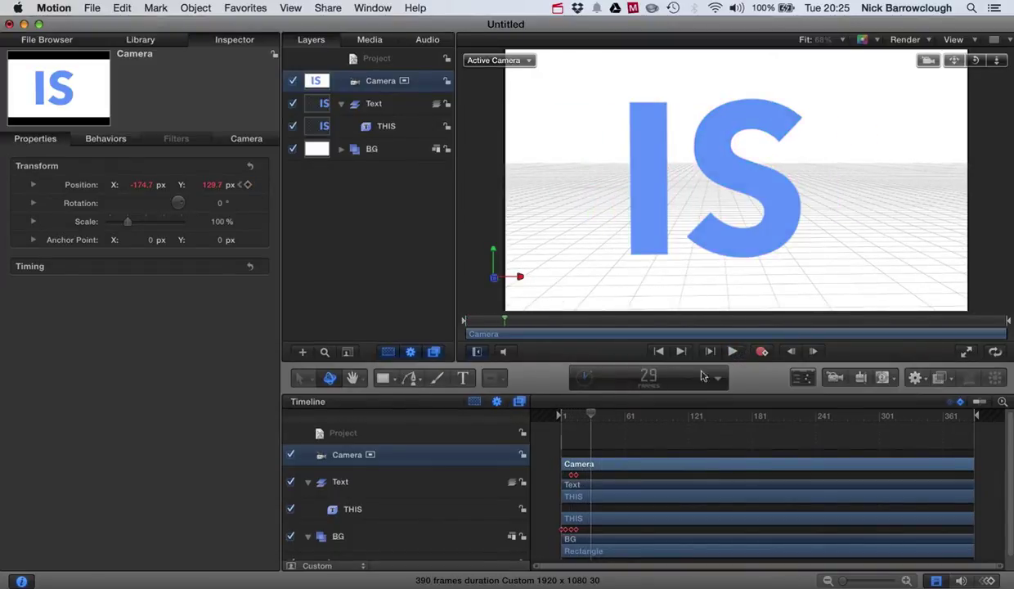
{"action": "left_click_drag", "start_coordinate": [593, 417], "coordinate": [576, 415]}
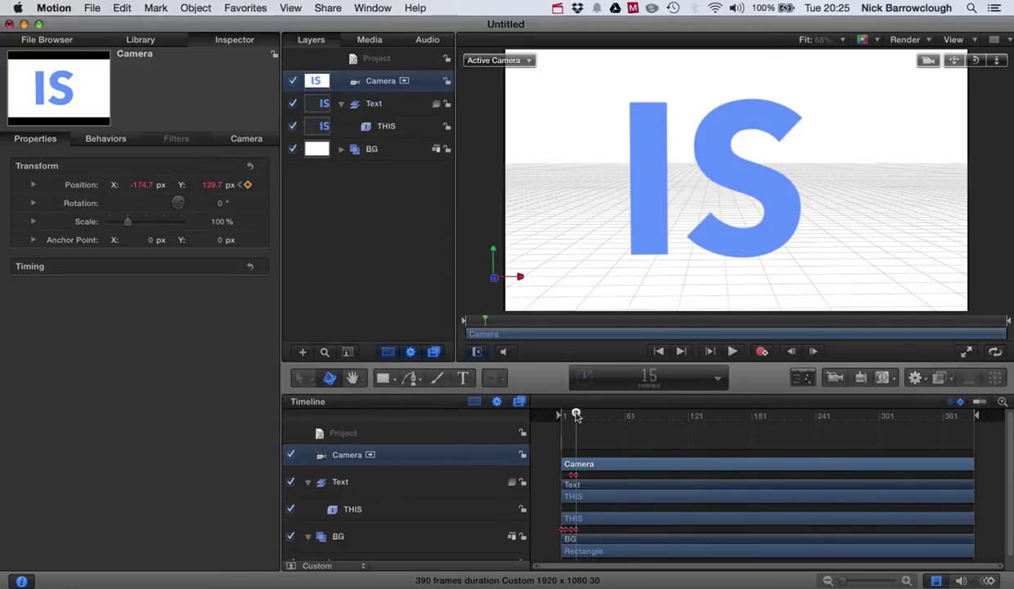
Switch the viewer to the Front camera and undo an 'A' that landed in THIS.
{"action": "left_click", "coordinate": [504, 61]}
{"action": "key", "text": "Escape"}
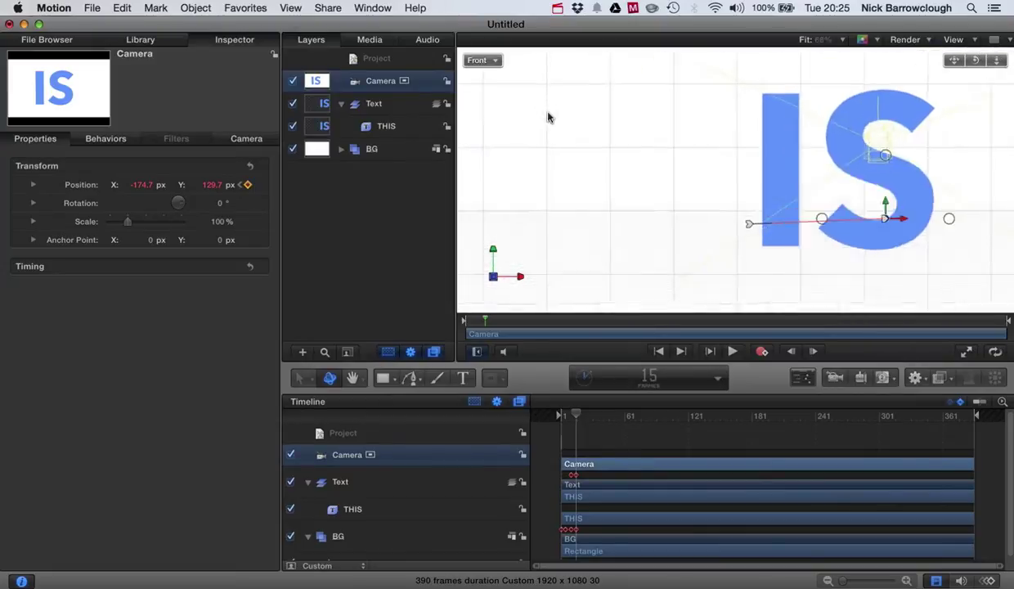
{"action": "left_click", "coordinate": [373, 106]}
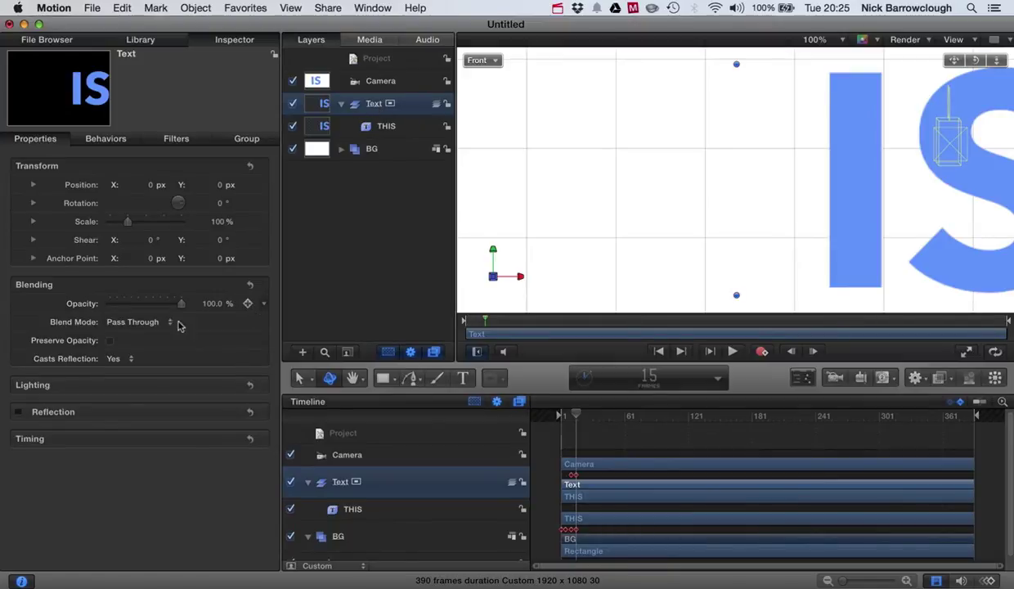
{"action": "left_click", "coordinate": [462, 377]}
{"action": "left_click", "coordinate": [532, 200]}
{"action": "type", "text": "A"}
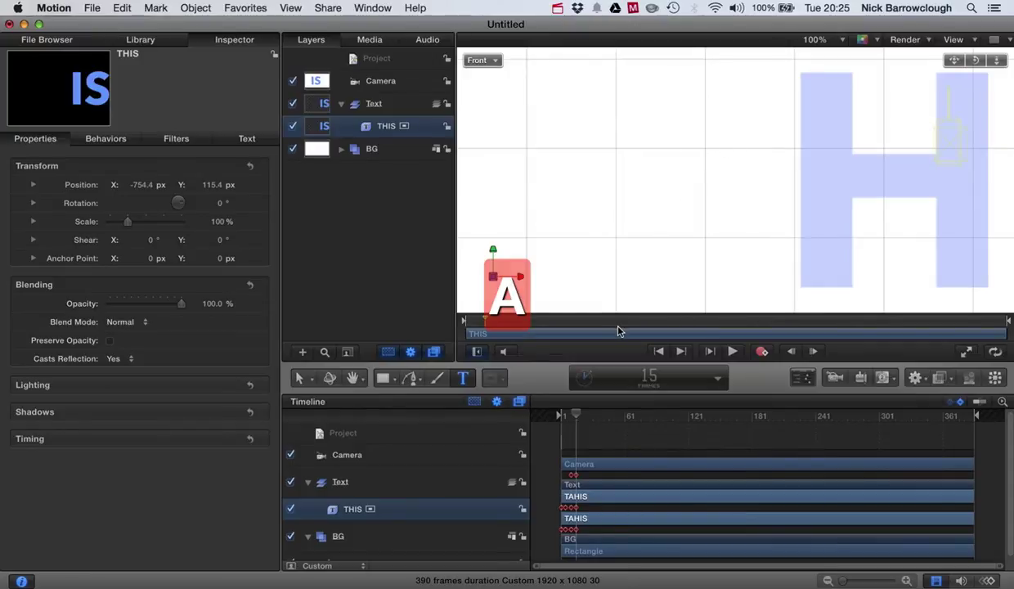
{"action": "key", "text": "super+z"}
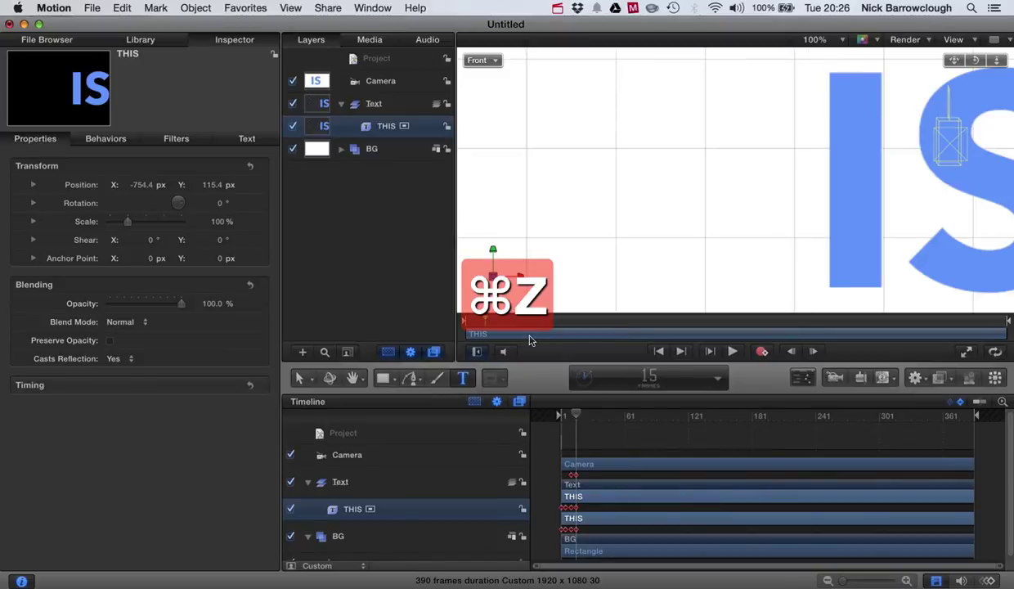
Create a separate text layer reading 'A' inside the Text group.
{"action": "left_click_drag", "start_coordinate": [999, 60], "coordinate": [971, 59]}
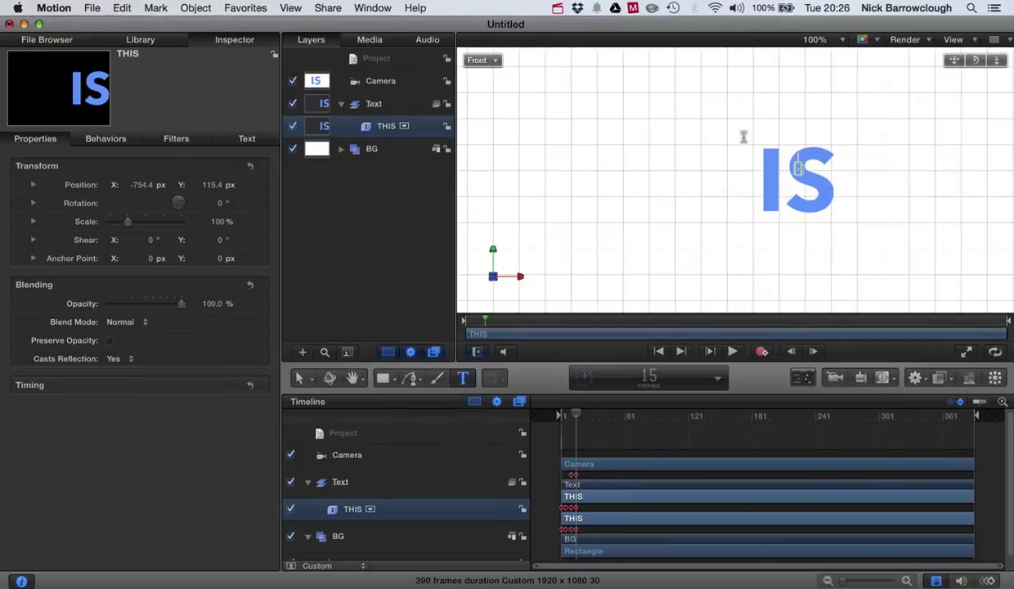
{"action": "key", "text": "Escape"}
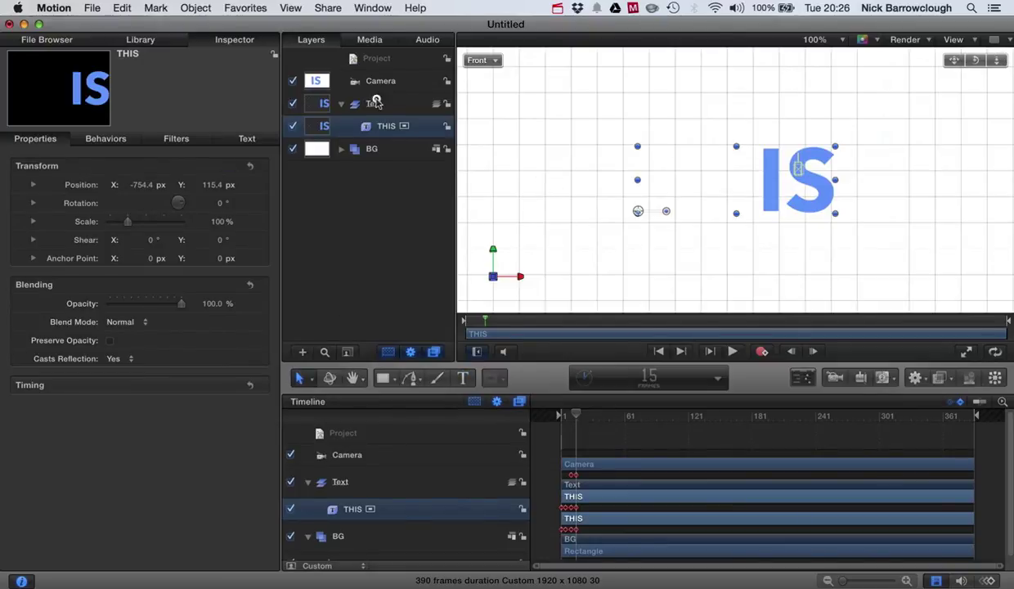
{"action": "left_click", "coordinate": [375, 103]}
{"action": "left_click", "coordinate": [462, 377]}
{"action": "left_click", "coordinate": [511, 193]}
{"action": "type", "text": "A"}
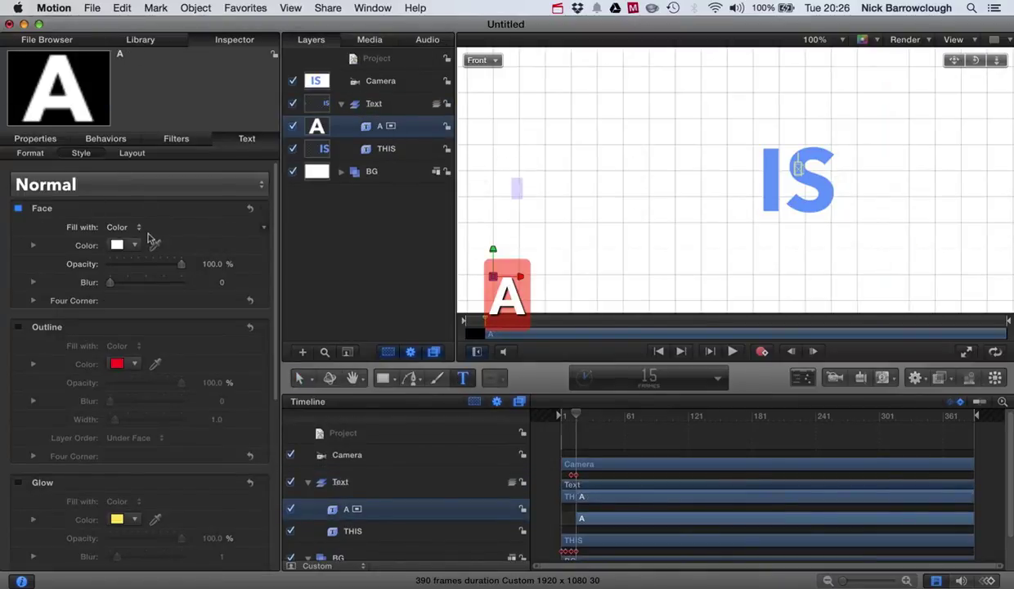
Colour the A red, make it bold and enlarge it.
{"action": "left_click", "coordinate": [117, 246]}
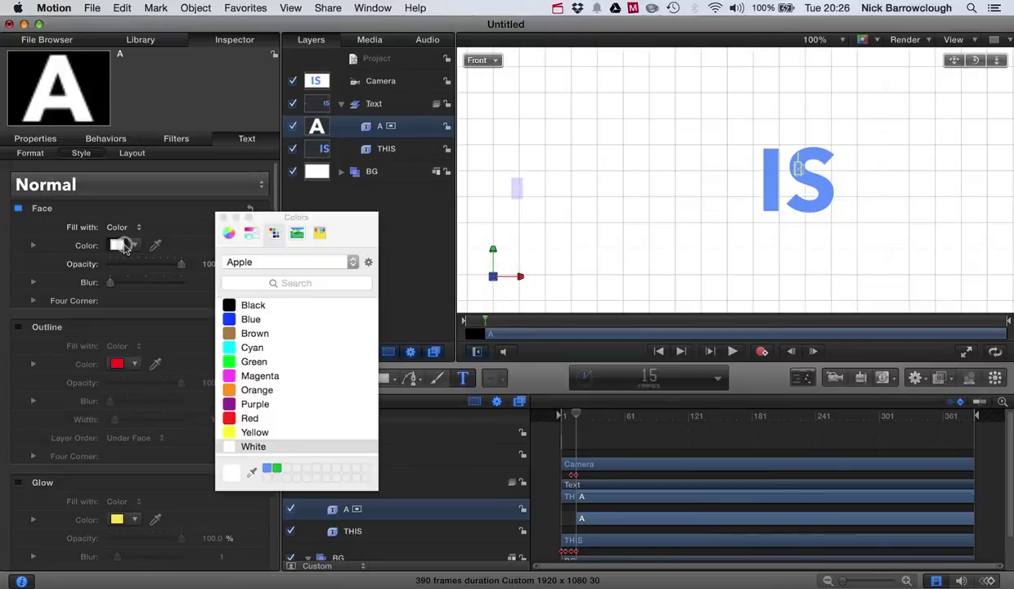
{"action": "left_click", "coordinate": [275, 470]}
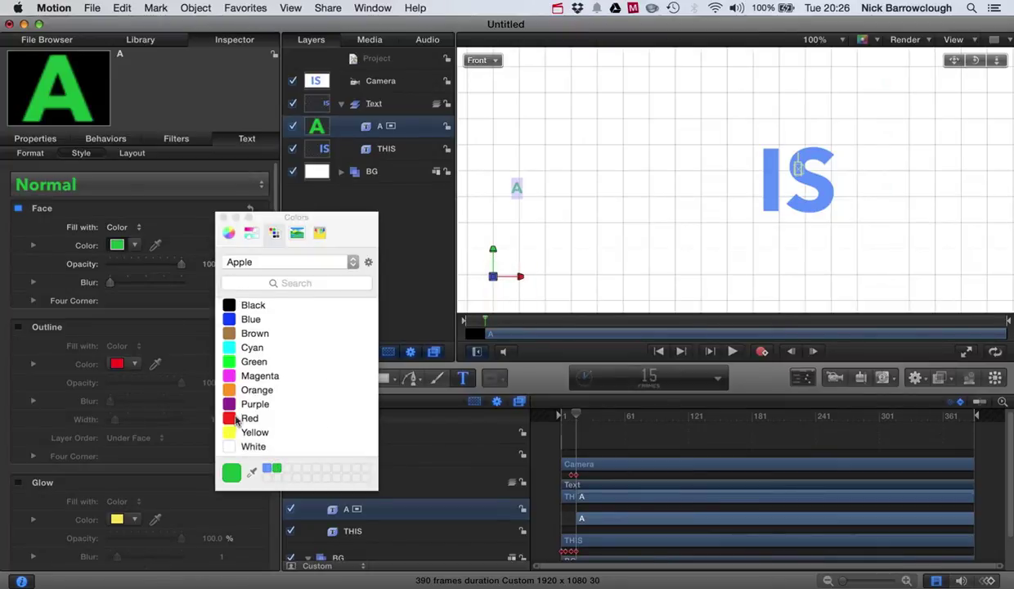
{"action": "left_click", "coordinate": [237, 418]}
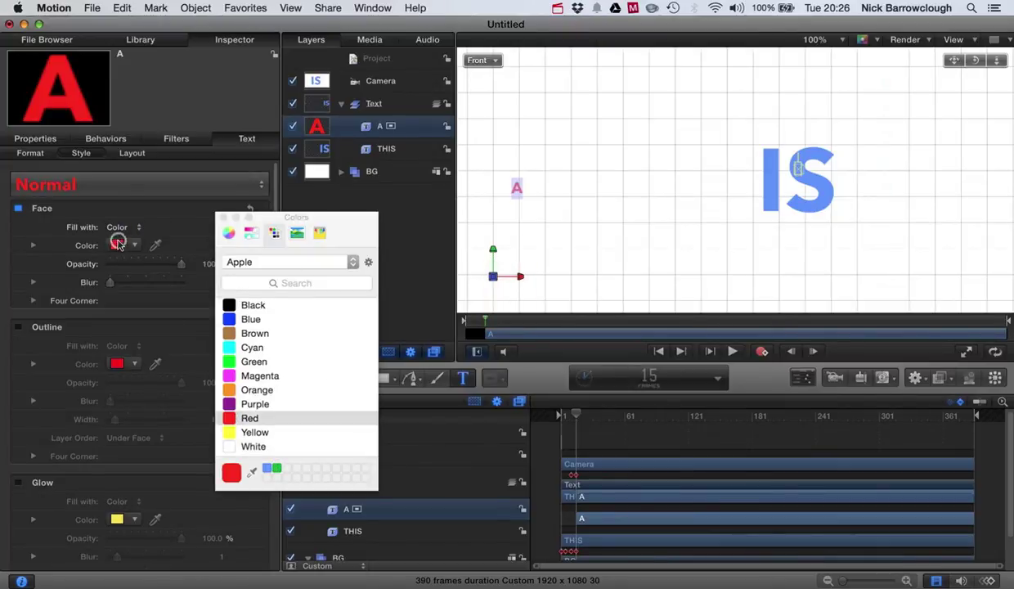
{"action": "left_click", "coordinate": [47, 154]}
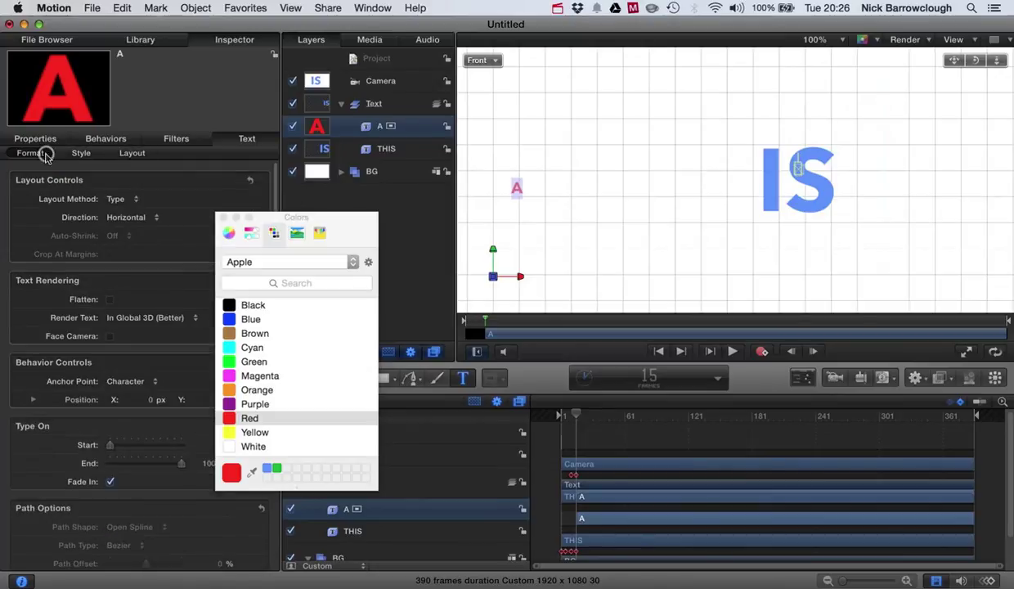
{"action": "left_click", "coordinate": [223, 218]}
{"action": "key", "text": "super+b"}
{"action": "left_click_drag", "start_coordinate": [120, 264], "coordinate": [166, 264]}
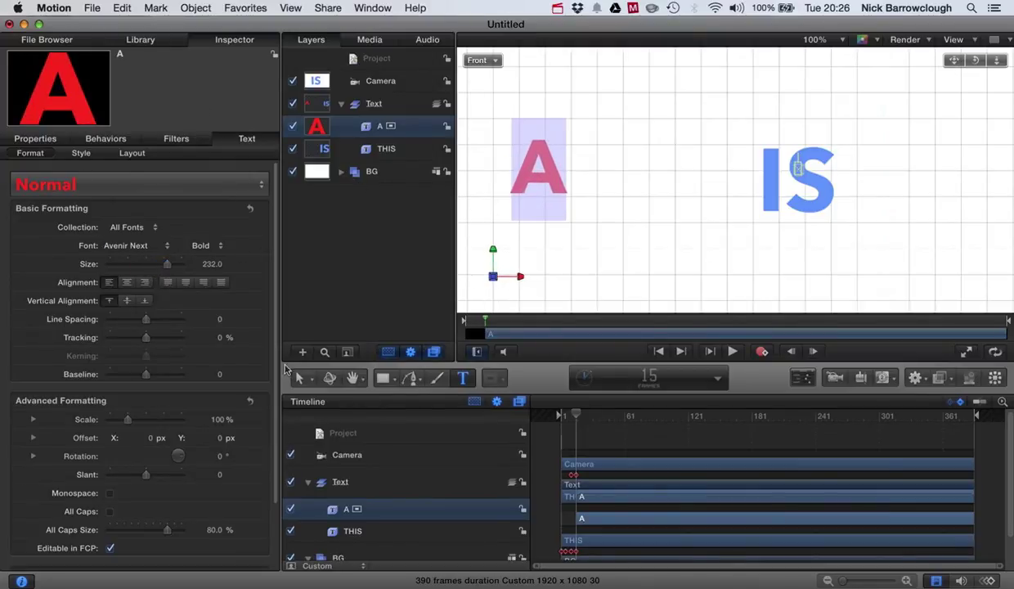
Raise the A's size to 327 and position it just left of IS.
{"action": "left_click", "coordinate": [297, 376]}
{"action": "left_click", "coordinate": [546, 166]}
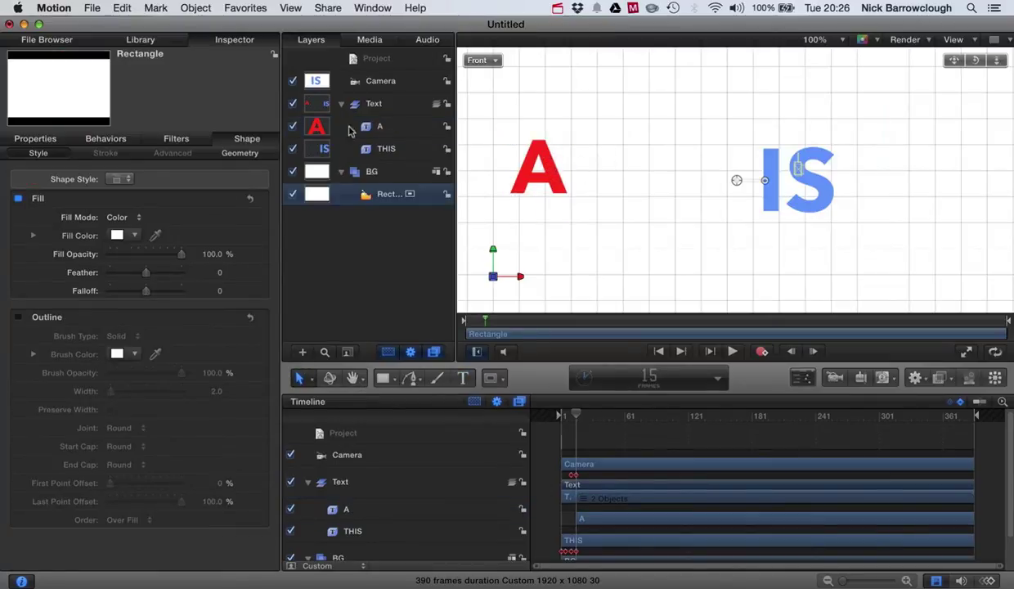
{"action": "left_click", "coordinate": [561, 192]}
{"action": "left_click_drag", "start_coordinate": [528, 182], "coordinate": [658, 197]}
{"action": "left_click_drag", "start_coordinate": [168, 269], "coordinate": [188, 267]}
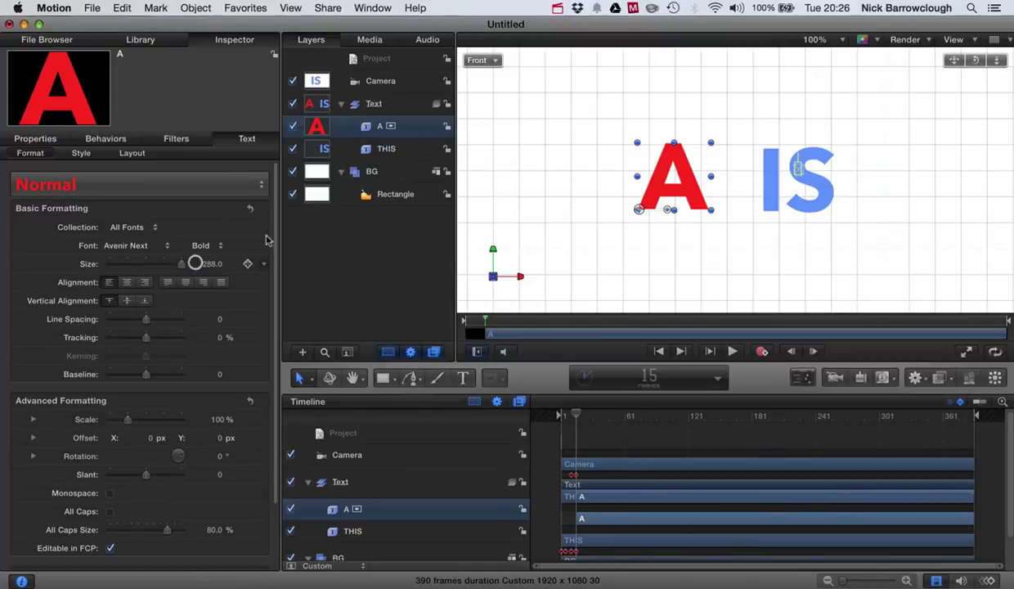
{"action": "left_click_drag", "start_coordinate": [208, 265], "coordinate": [207, 264]}
{"action": "left_click_drag", "start_coordinate": [652, 199], "coordinate": [645, 196]}
View the scene through the Active Camera and play the animation from the start.
{"action": "left_click", "coordinate": [482, 60]}
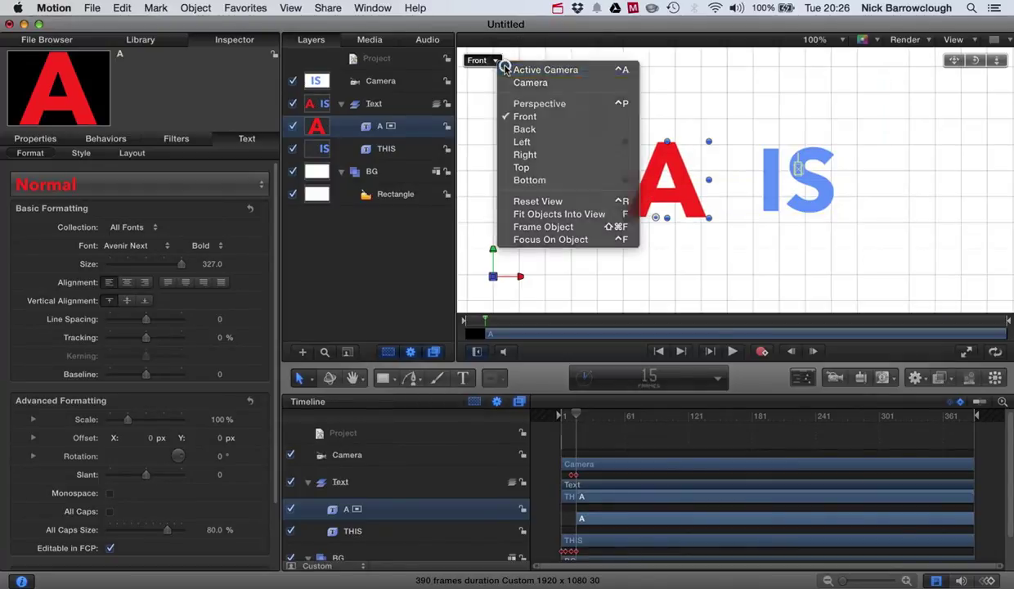
{"action": "left_click", "coordinate": [505, 69]}
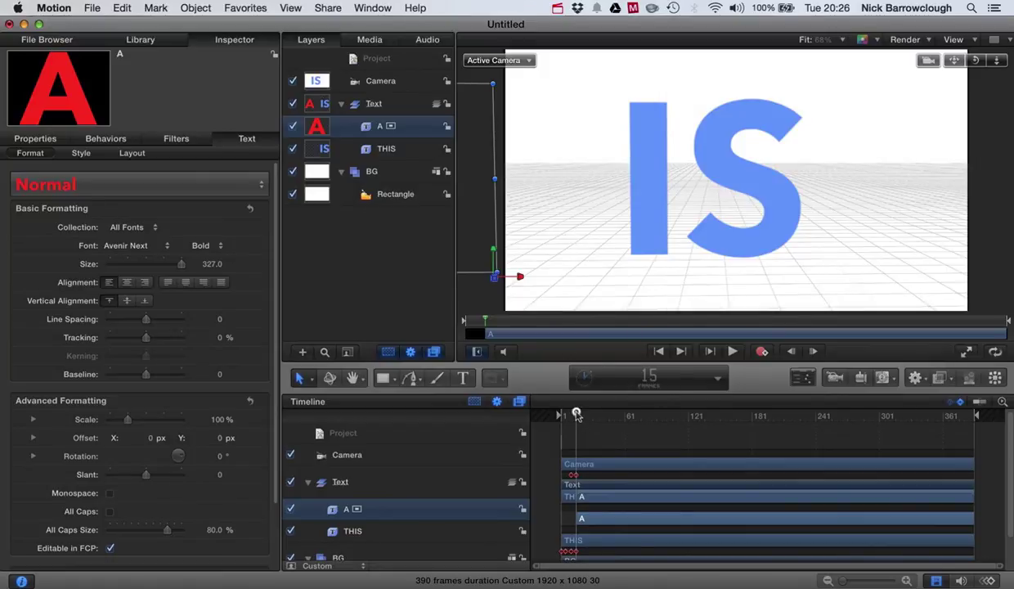
{"action": "left_click_drag", "start_coordinate": [574, 415], "coordinate": [545, 409]}
{"action": "left_click", "coordinate": [732, 351]}
{"action": "left_click", "coordinate": [732, 351]}
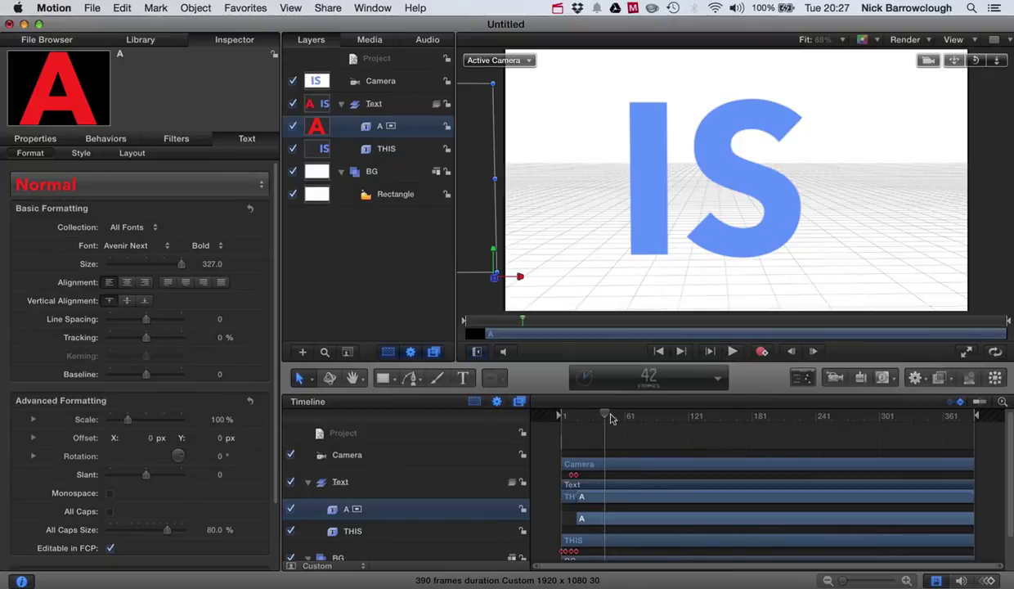
{"action": "left_click_drag", "start_coordinate": [612, 418], "coordinate": [585, 417]}
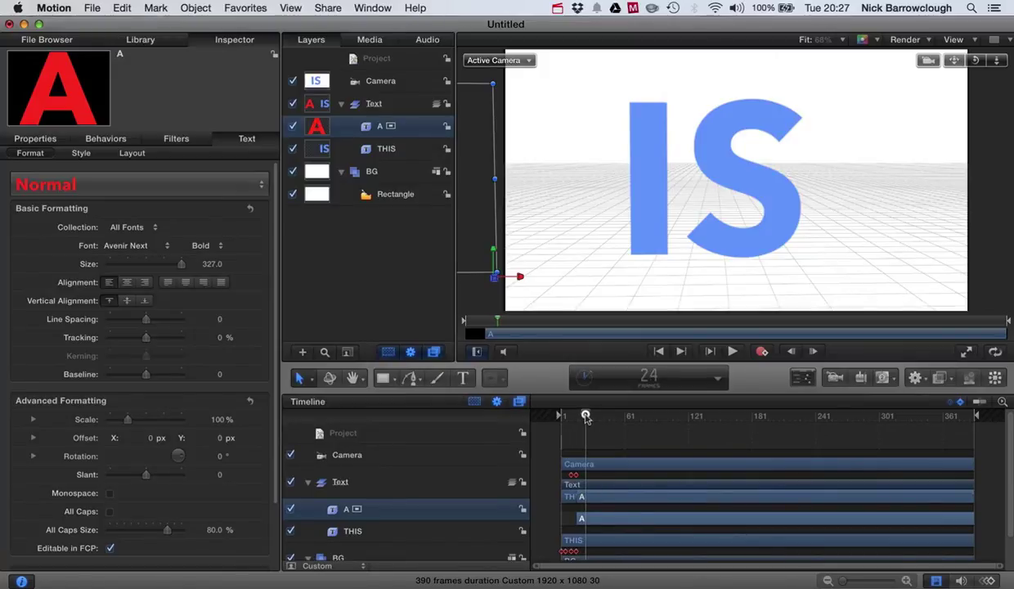
{"action": "left_click_drag", "start_coordinate": [585, 417], "coordinate": [561, 415]}
Replay the animation from frame 1 and park the playhead at frame 35.
{"action": "left_click", "coordinate": [678, 352]}
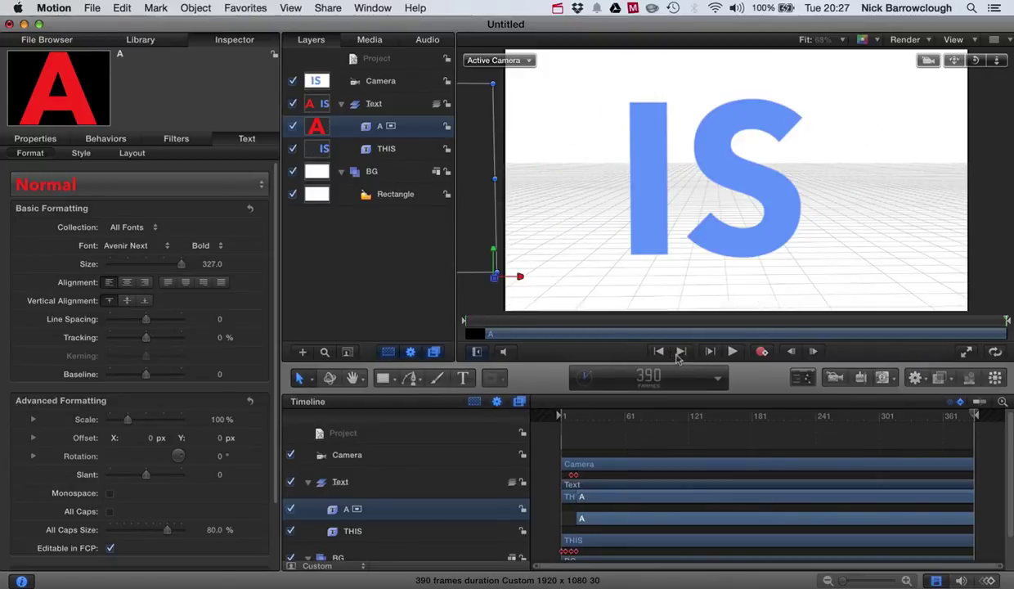
{"action": "left_click_drag", "start_coordinate": [560, 414], "coordinate": [495, 417]}
{"action": "left_click", "coordinate": [679, 351]}
{"action": "left_click", "coordinate": [658, 352]}
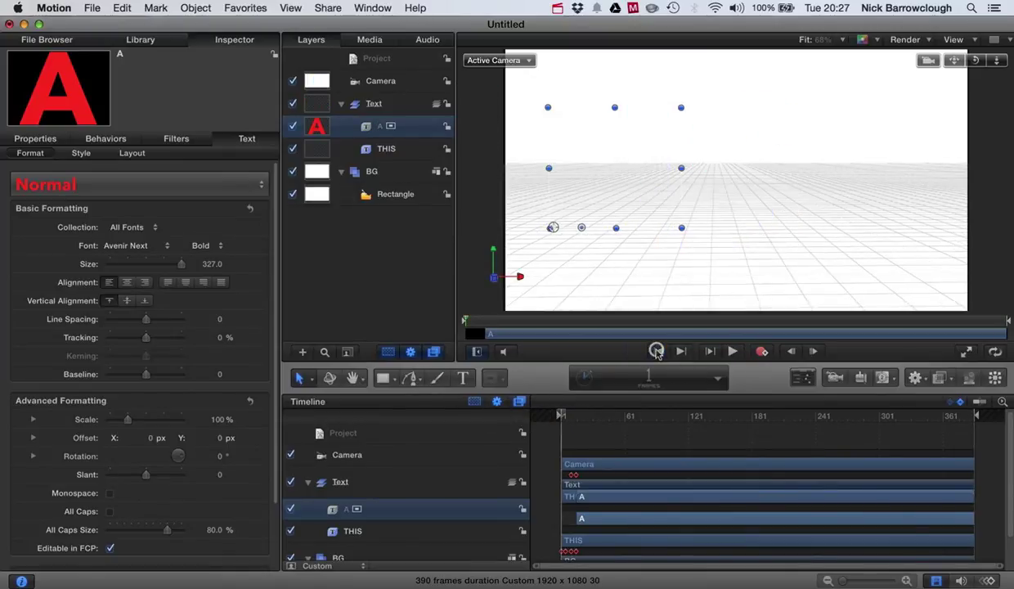
{"action": "left_click", "coordinate": [731, 352]}
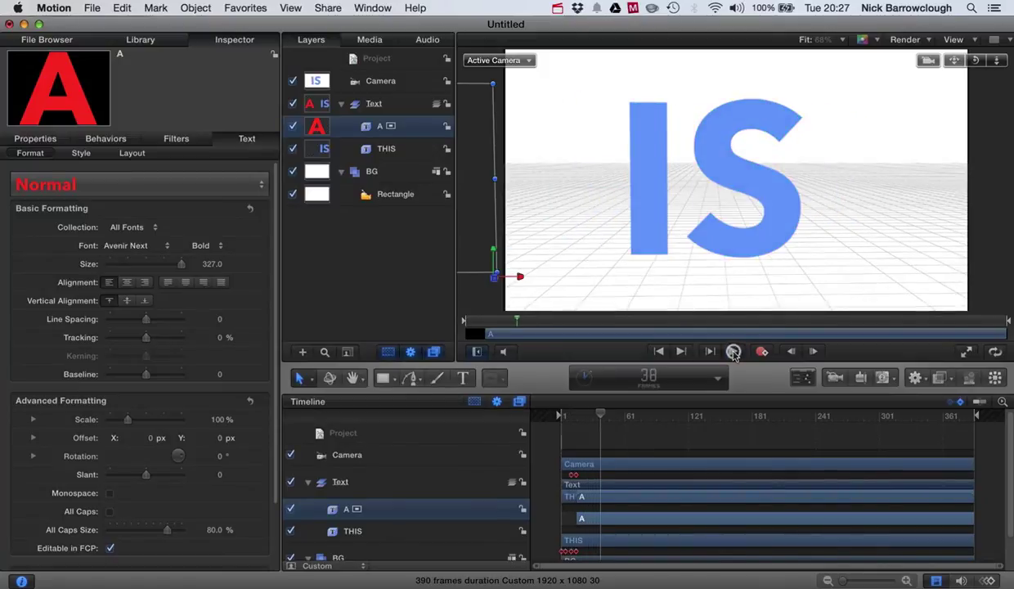
{"action": "left_click", "coordinate": [725, 353]}
{"action": "left_click_drag", "start_coordinate": [601, 416], "coordinate": [598, 419]}
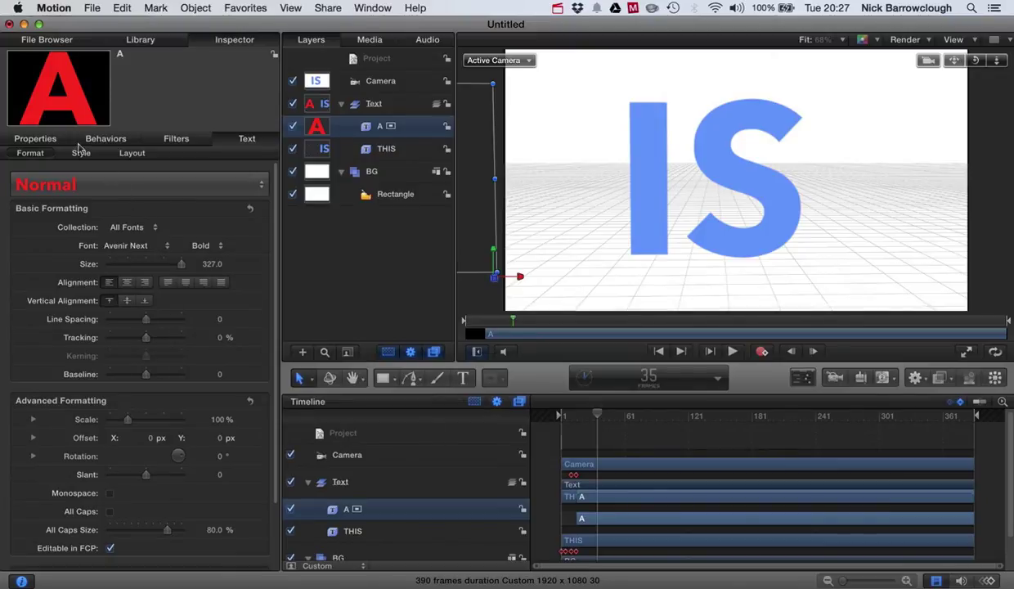
Keyframe the A's position at frame 35, then at frame 40 slide it against IS (X -604.5).
{"action": "left_click", "coordinate": [35, 139]}
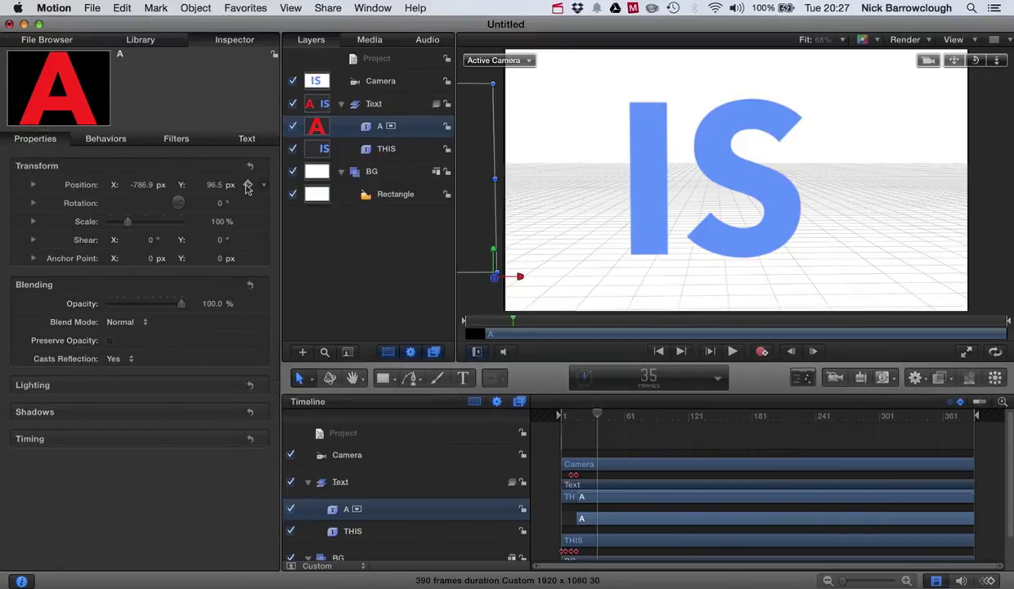
{"action": "left_click", "coordinate": [246, 185]}
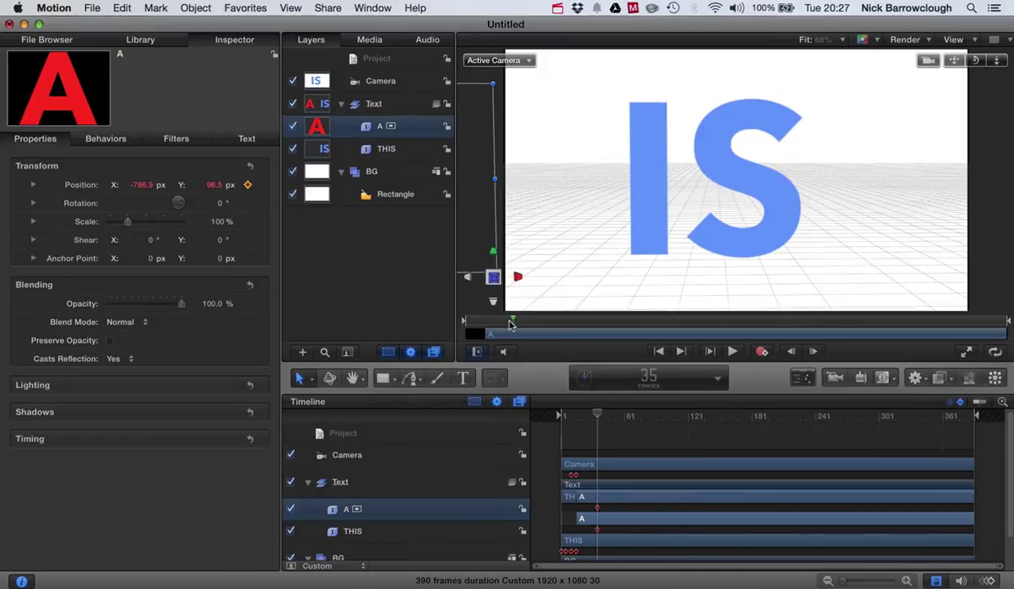
{"action": "left_click_drag", "start_coordinate": [598, 415], "coordinate": [603, 415]}
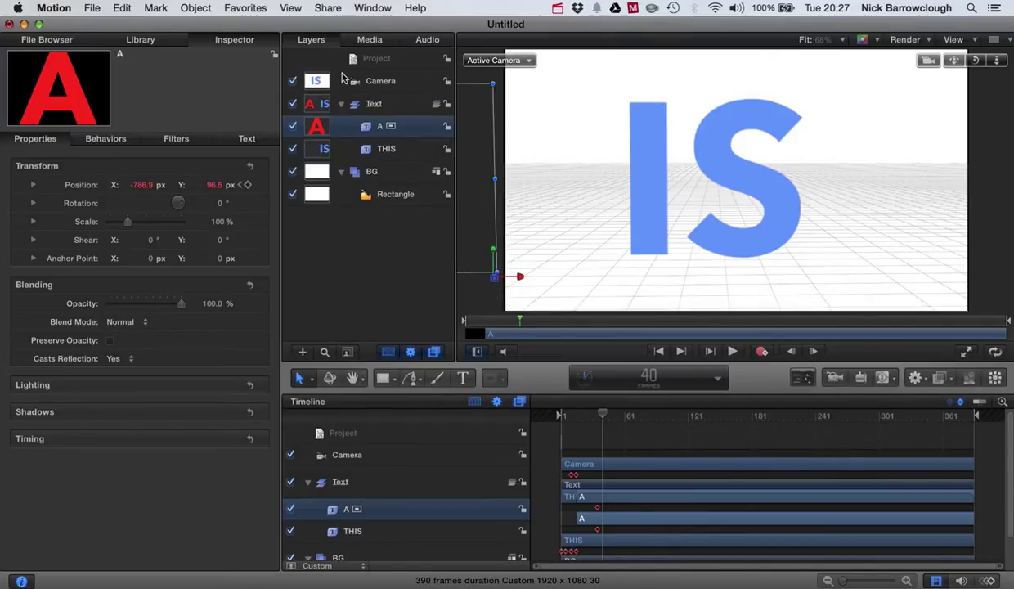
{"action": "left_click", "coordinate": [494, 62]}
{"action": "left_click", "coordinate": [517, 118]}
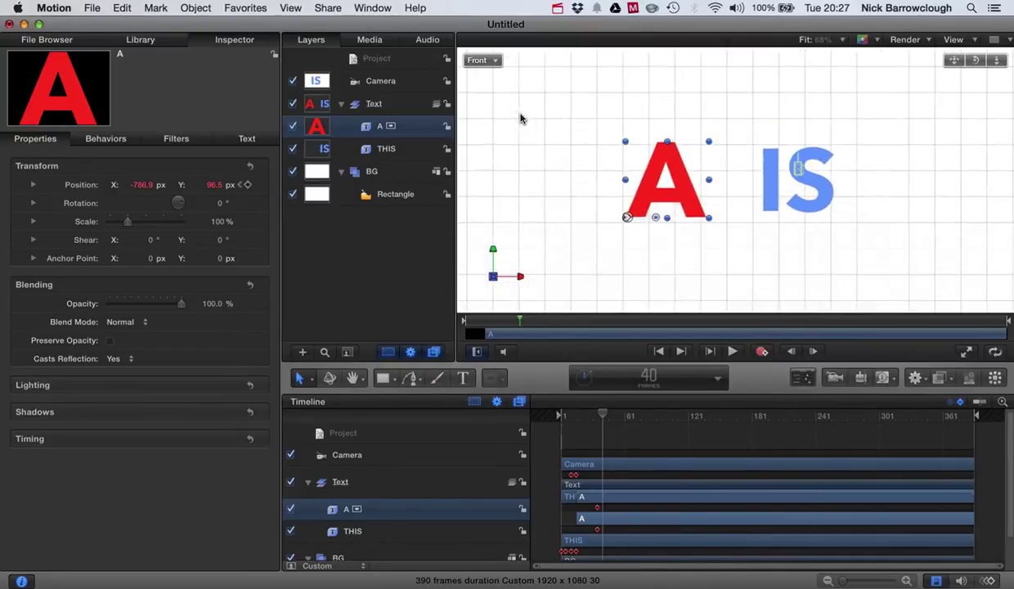
{"action": "left_click_drag", "start_coordinate": [684, 198], "coordinate": [743, 195]}
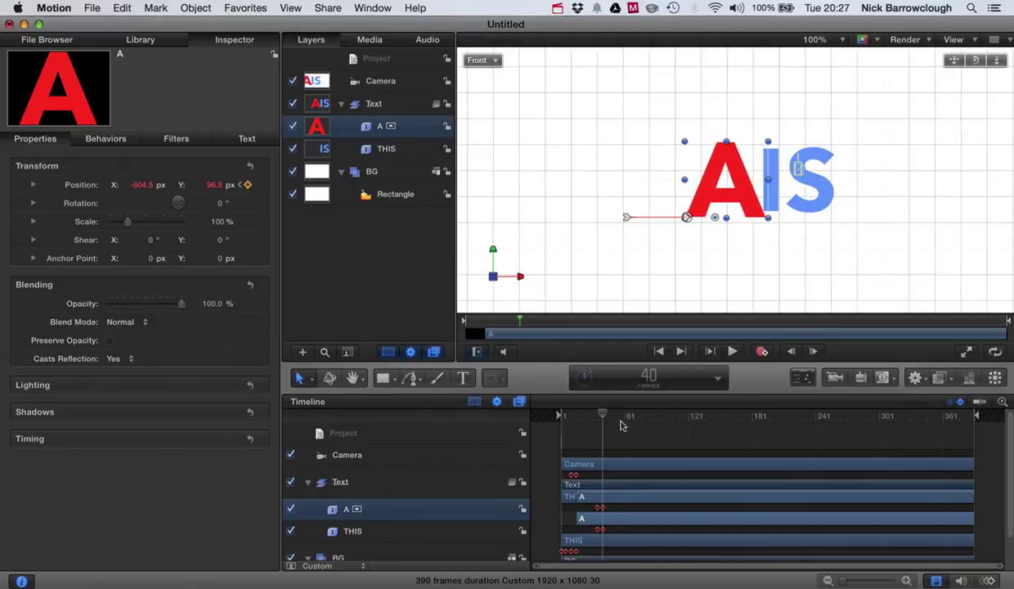
Select the background Rectangle, return to the Active Camera view and play from frame 1.
{"action": "left_click", "coordinate": [491, 75]}
{"action": "left_click", "coordinate": [481, 60]}
{"action": "left_click", "coordinate": [491, 71]}
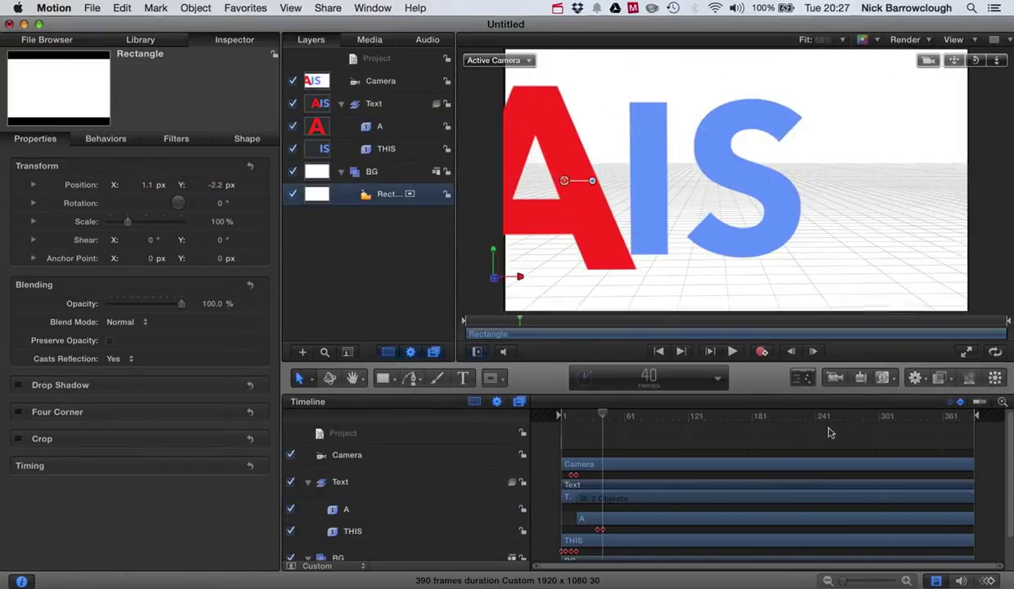
{"action": "left_click_drag", "start_coordinate": [604, 420], "coordinate": [545, 412]}
{"action": "left_click", "coordinate": [734, 352]}
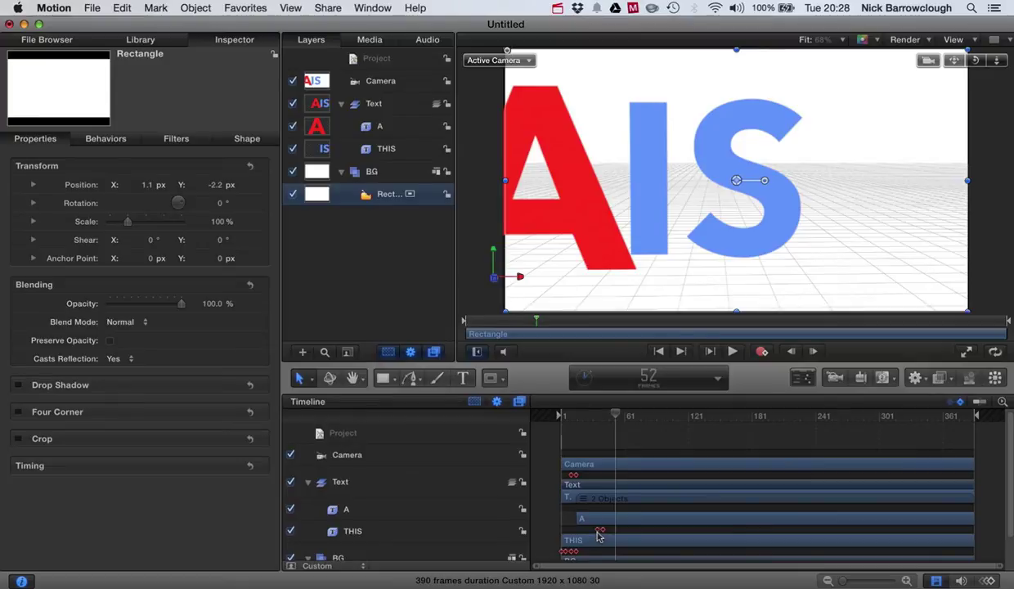
{"action": "left_click_drag", "start_coordinate": [599, 533], "coordinate": [595, 533]}
Replay the animation, stop it, and scrub the playhead back to frame 29.
{"action": "left_click_drag", "start_coordinate": [617, 417], "coordinate": [562, 415]}
{"action": "left_click", "coordinate": [732, 351]}
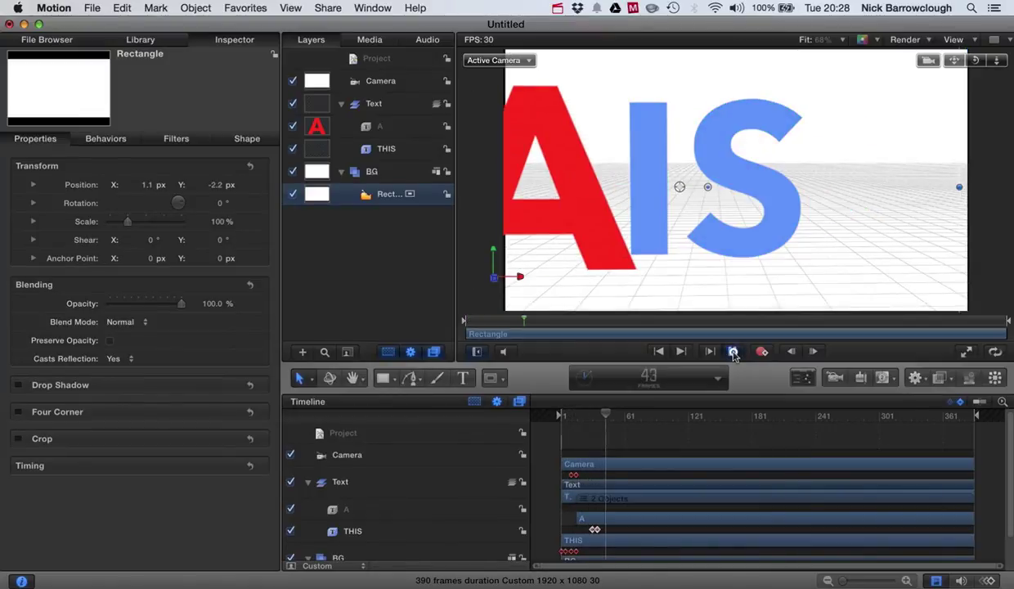
{"action": "left_click", "coordinate": [732, 351]}
{"action": "left_click", "coordinate": [593, 530]}
{"action": "left_click", "coordinate": [532, 417]}
{"action": "left_click", "coordinate": [732, 351]}
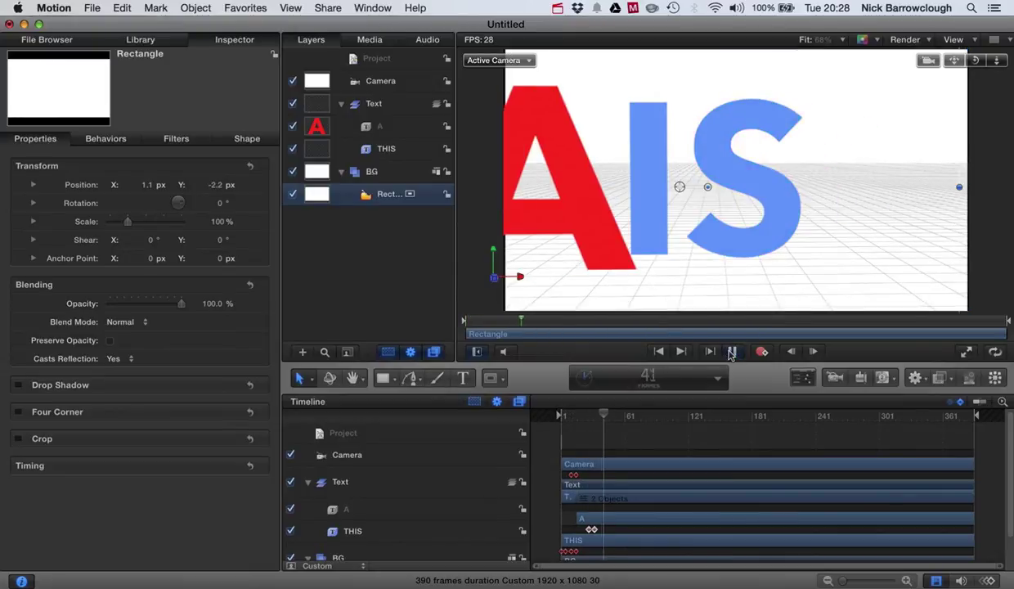
{"action": "key", "text": "space"}
{"action": "left_click_drag", "start_coordinate": [608, 417], "coordinate": [588, 417]}
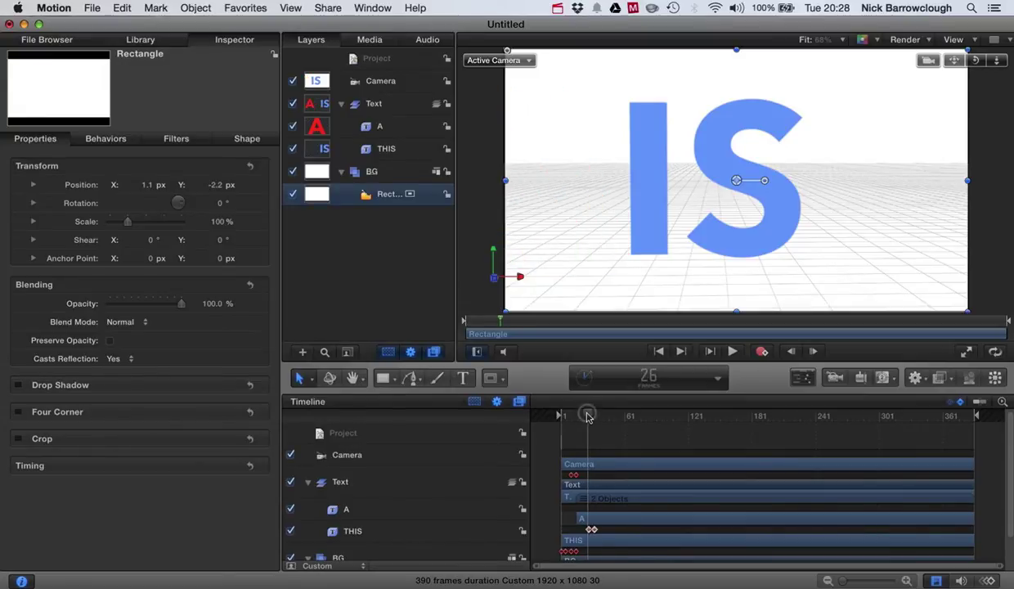
Keyframe the Camera's position, then at frame 31 pan it to X -269.3, Y 135.5.
{"action": "left_click", "coordinate": [368, 80]}
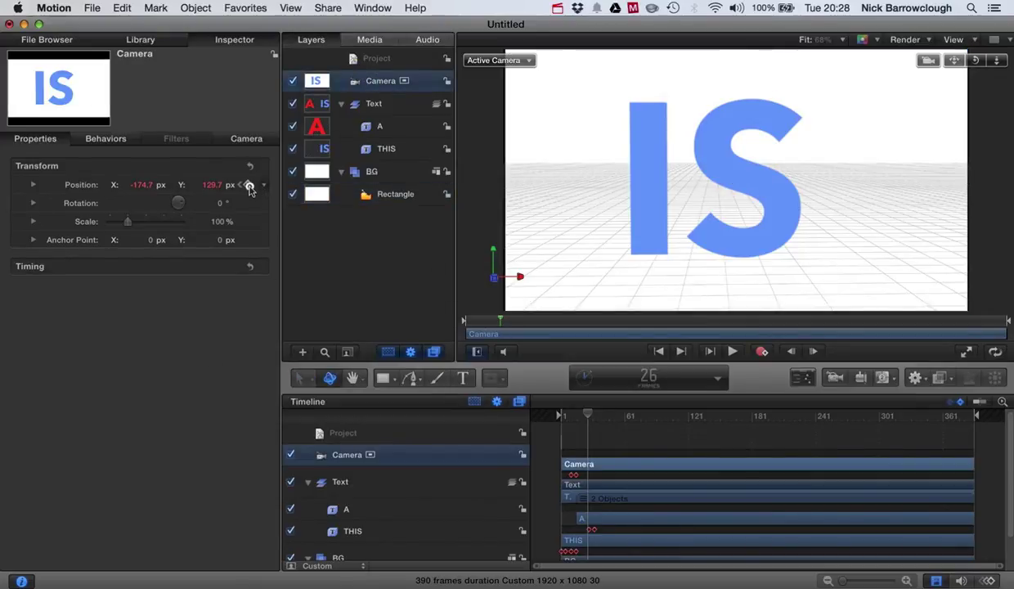
{"action": "left_click", "coordinate": [250, 185]}
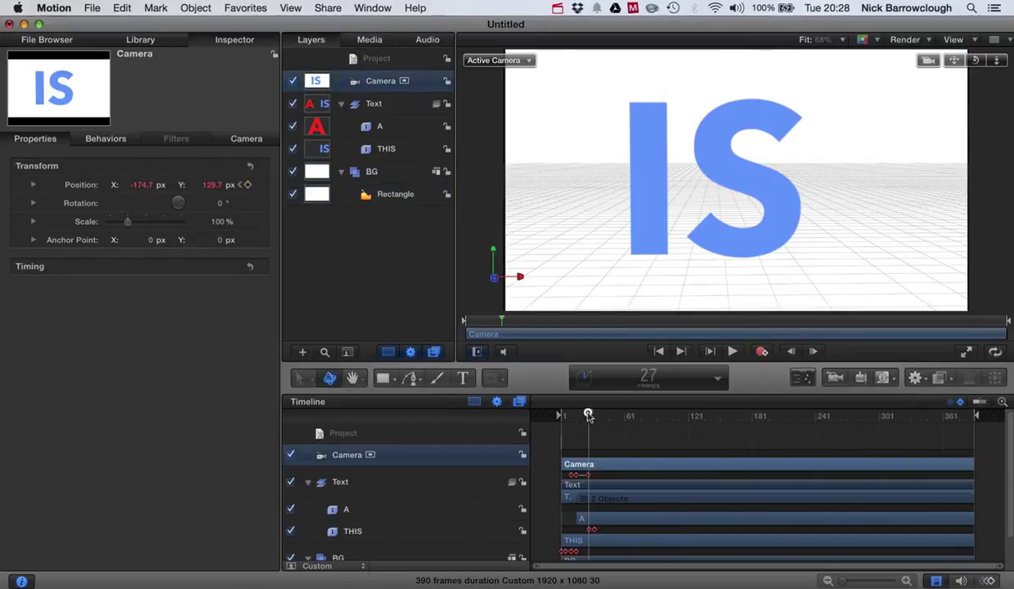
{"action": "left_click_drag", "start_coordinate": [589, 417], "coordinate": [594, 416]}
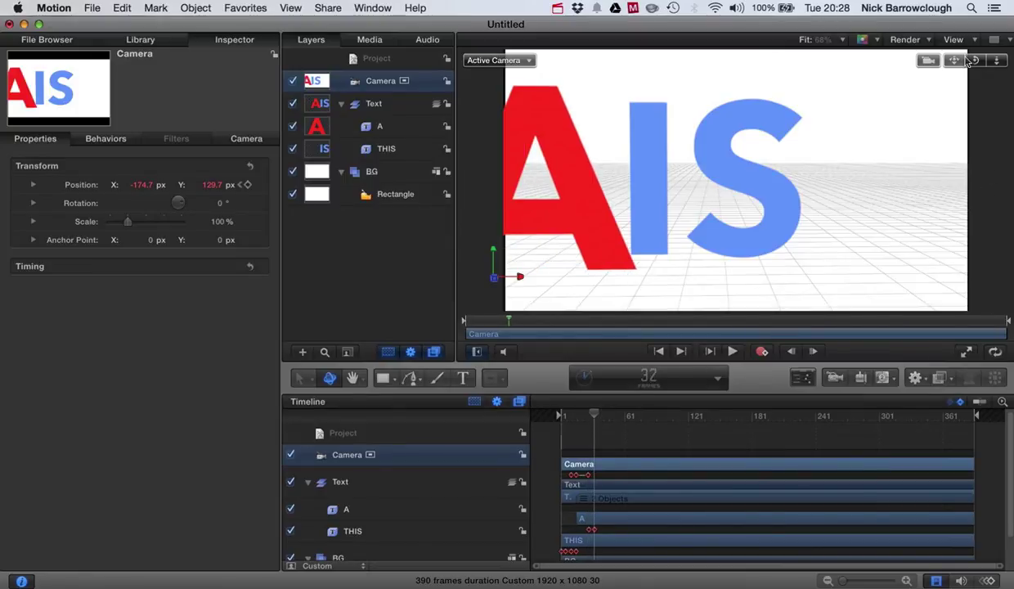
{"action": "left_click_drag", "start_coordinate": [953, 62], "coordinate": [1013, 69]}
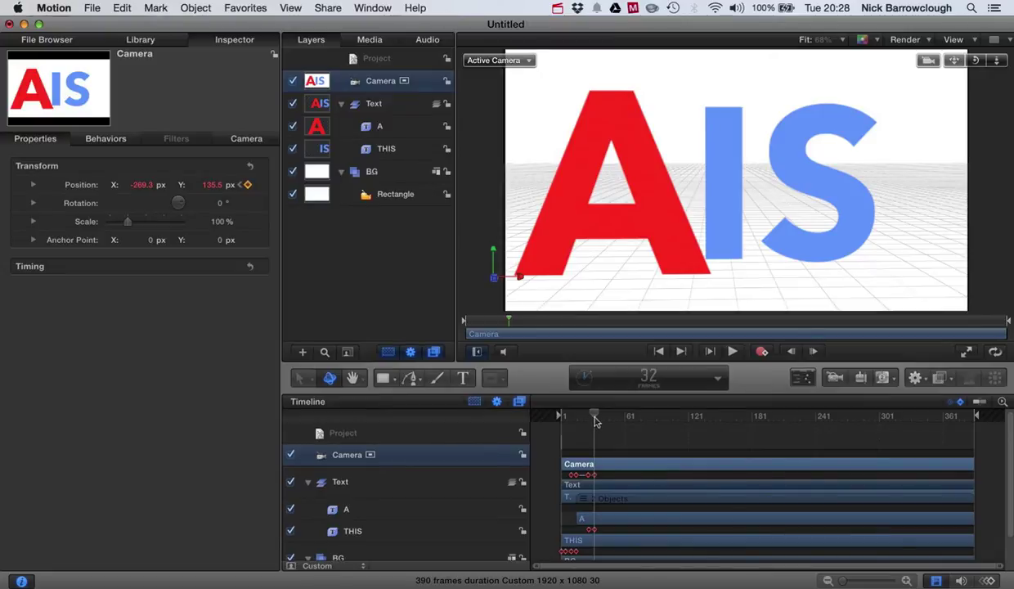
Play the animation from frame 1, stop, and return the playhead to frame 34.
{"action": "left_click_drag", "start_coordinate": [595, 420], "coordinate": [566, 415]}
{"action": "left_click", "coordinate": [730, 351]}
{"action": "left_click", "coordinate": [730, 351]}
{"action": "left_click_drag", "start_coordinate": [615, 418], "coordinate": [593, 415]}
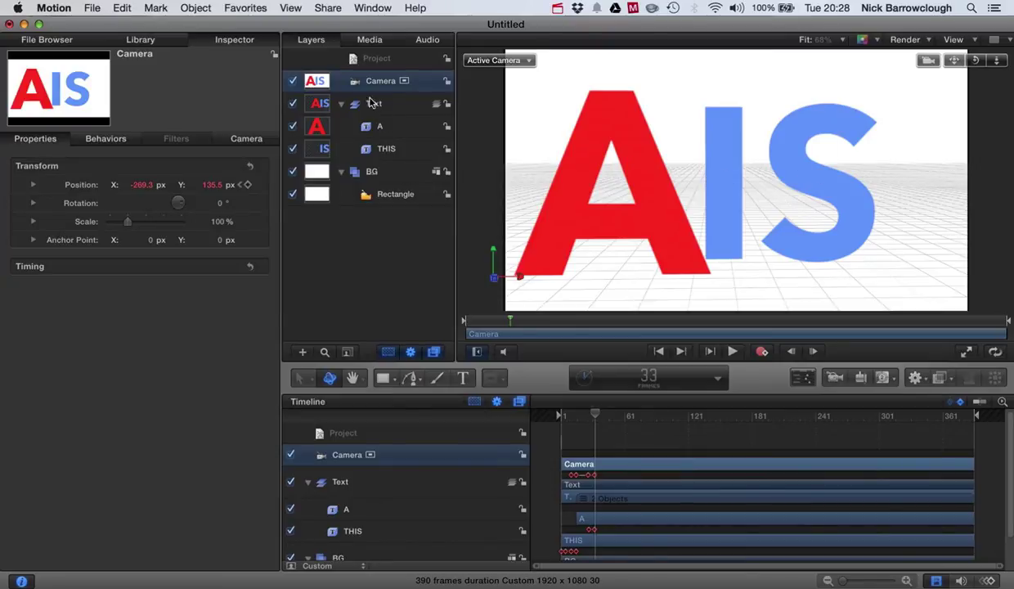
Keyframe the THIS text's position, then at frame 38 slide the text off to the right.
{"action": "left_click", "coordinate": [386, 149]}
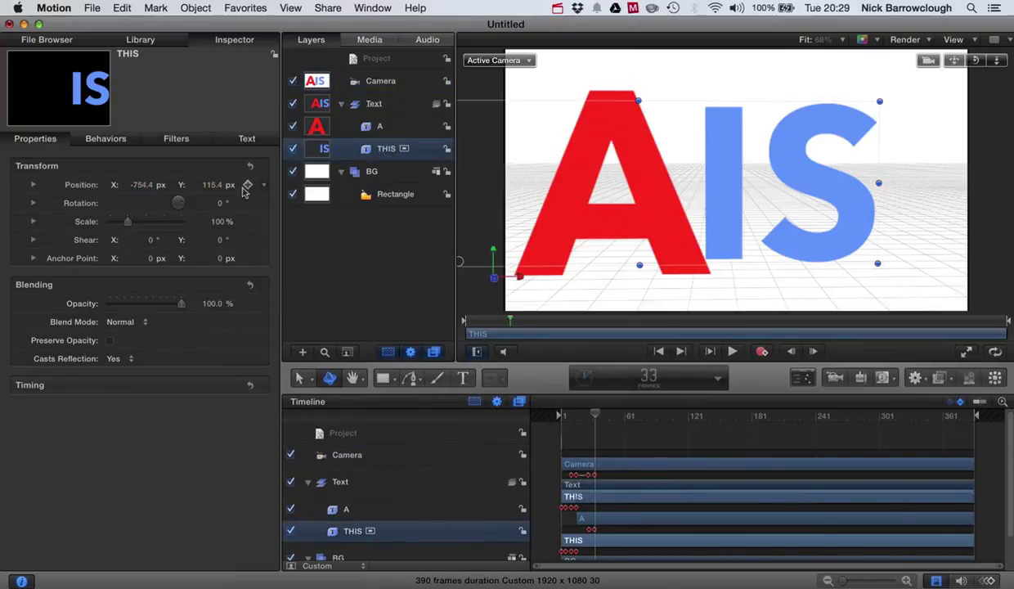
{"action": "left_click", "coordinate": [248, 185]}
{"action": "left_click_drag", "start_coordinate": [598, 415], "coordinate": [601, 417]}
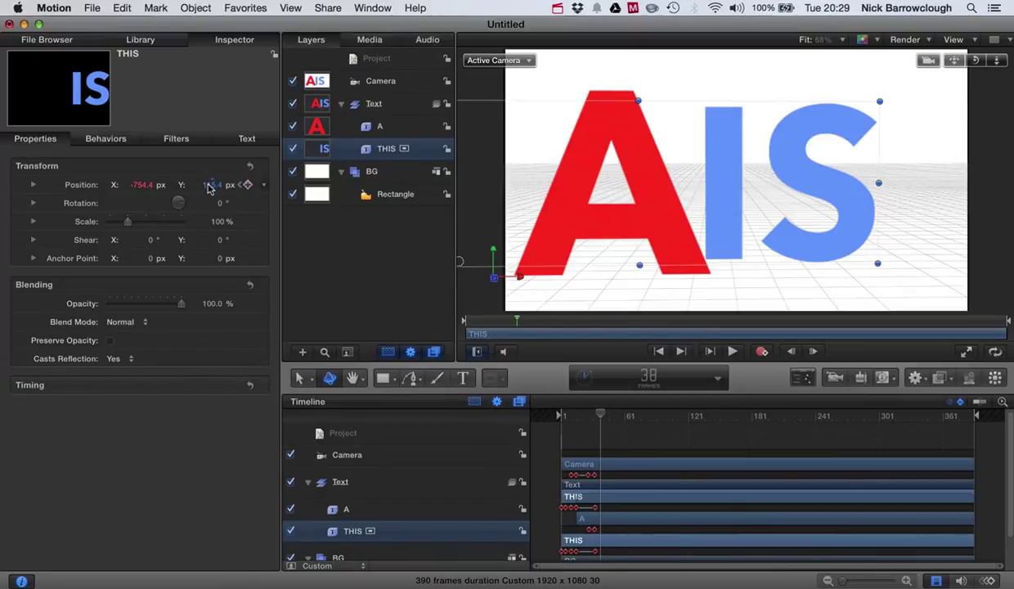
{"action": "left_click_drag", "start_coordinate": [212, 186], "coordinate": [205, 188]}
{"action": "key", "text": "super+z"}
{"action": "left_click_drag", "start_coordinate": [142, 185], "coordinate": [141, 187]}
Preview the animation twice from the first frame and stop playback.
{"action": "left_click_drag", "start_coordinate": [601, 419], "coordinate": [491, 407]}
{"action": "left_click", "coordinate": [730, 351]}
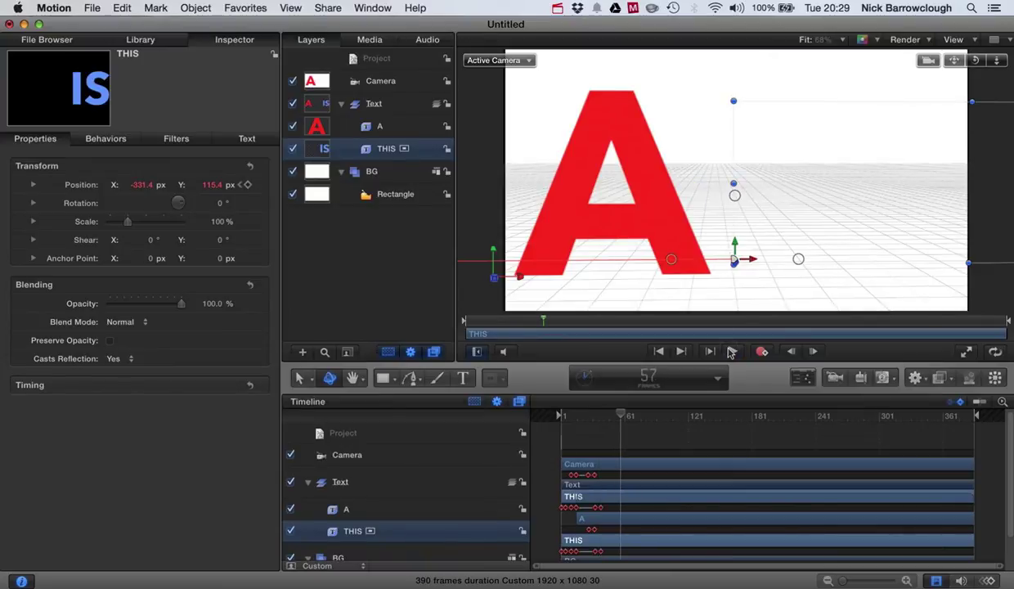
{"action": "left_click_drag", "start_coordinate": [623, 417], "coordinate": [562, 416]}
{"action": "left_click", "coordinate": [732, 350]}
{"action": "left_click", "coordinate": [732, 351]}
At frame 45, keyframe the Camera and pan it to X -415.0, Y 132.6 centring the A.
{"action": "left_click", "coordinate": [347, 455]}
{"action": "mouse_move", "coordinate": [615, 413]}
{"action": "left_mouse_down"}
{"action": "mouse_move", "coordinate": [598, 415]}
{"action": "mouse_move", "coordinate": [607, 416]}
{"action": "left_mouse_up"}
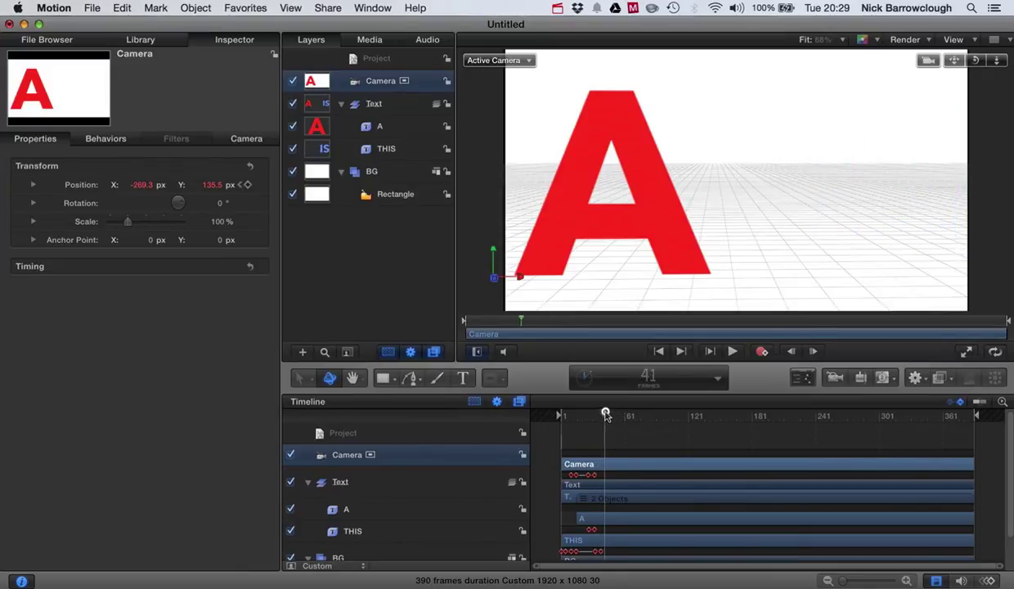
{"action": "left_click", "coordinate": [247, 185]}
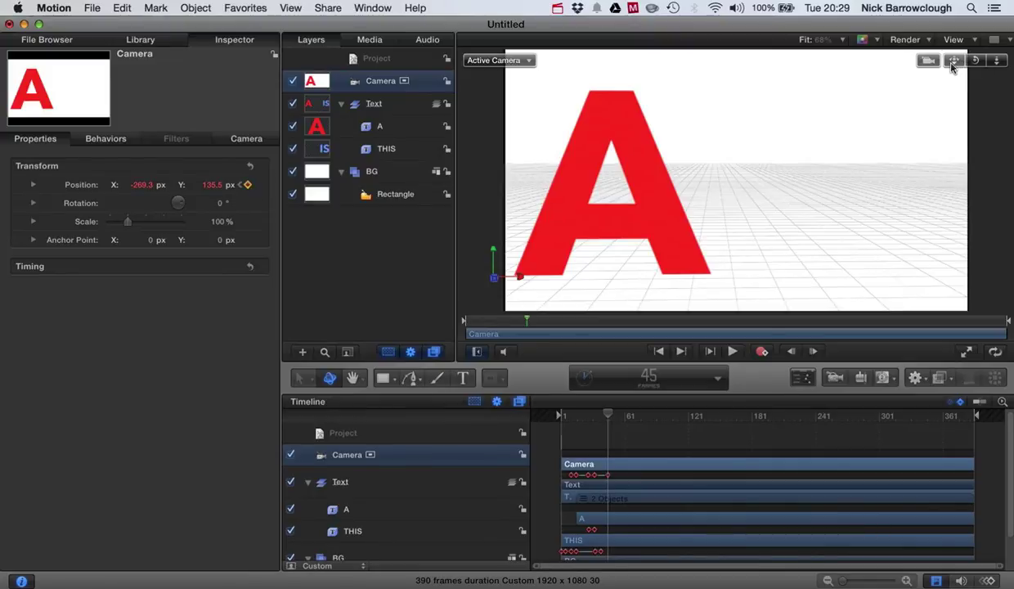
{"action": "left_click_drag", "start_coordinate": [953, 68], "coordinate": [903, 69]}
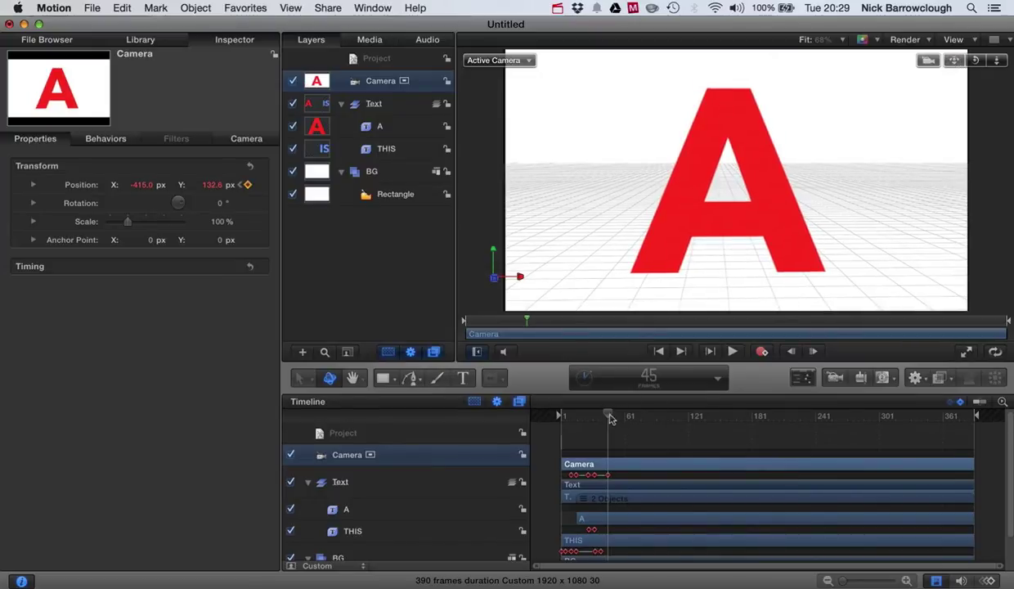
Rewind to frame 1 and play back to check the camera move.
{"action": "left_click_drag", "start_coordinate": [610, 417], "coordinate": [562, 417]}
{"action": "left_click", "coordinate": [732, 351]}
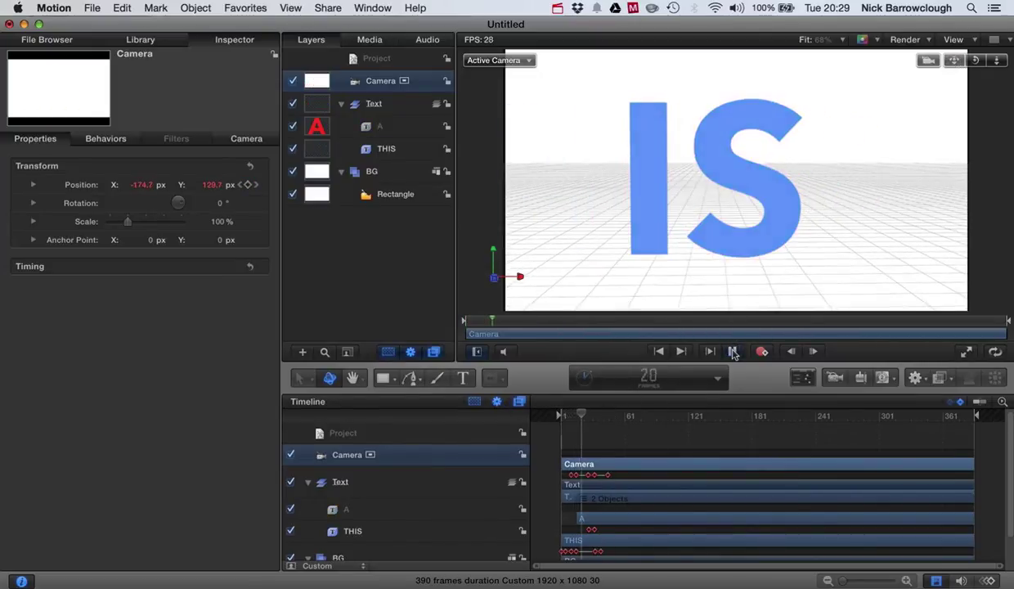
{"action": "left_click", "coordinate": [732, 350]}
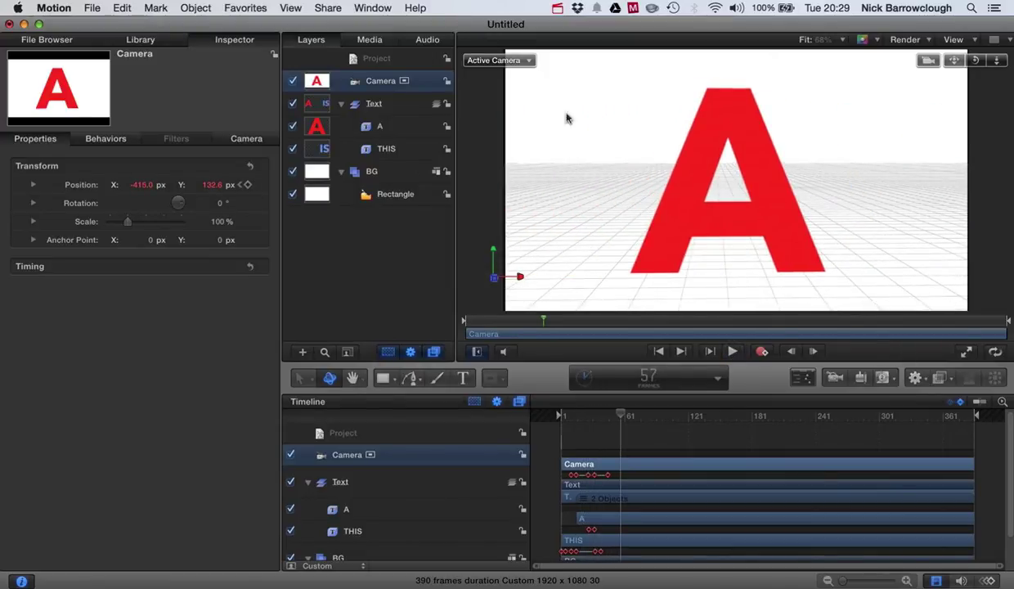
Switch to Front view and add a 'Tutorial' text layer in the Text group.
{"action": "left_click", "coordinate": [497, 61]}
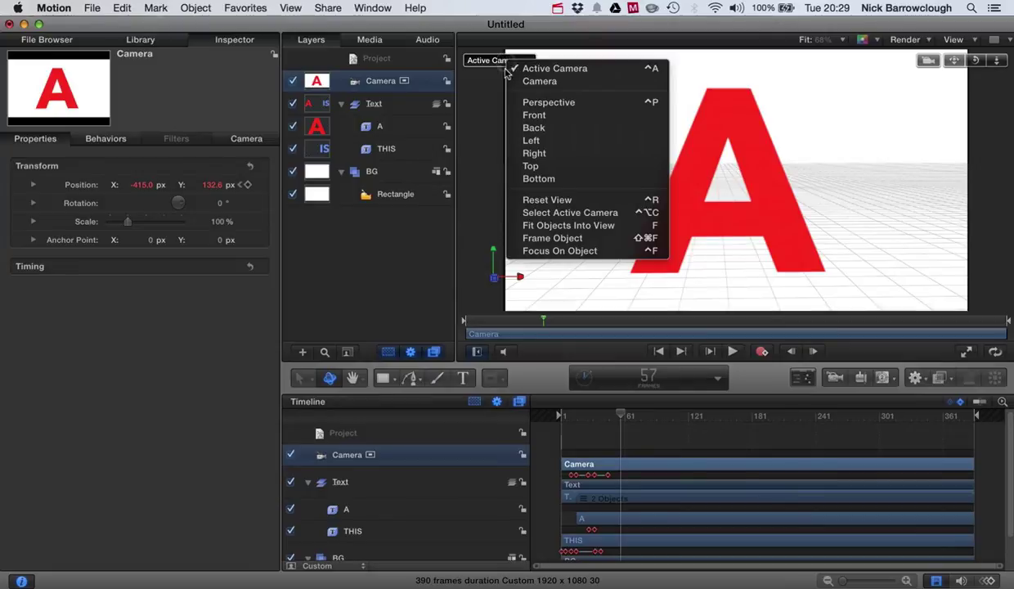
{"action": "left_click", "coordinate": [532, 117]}
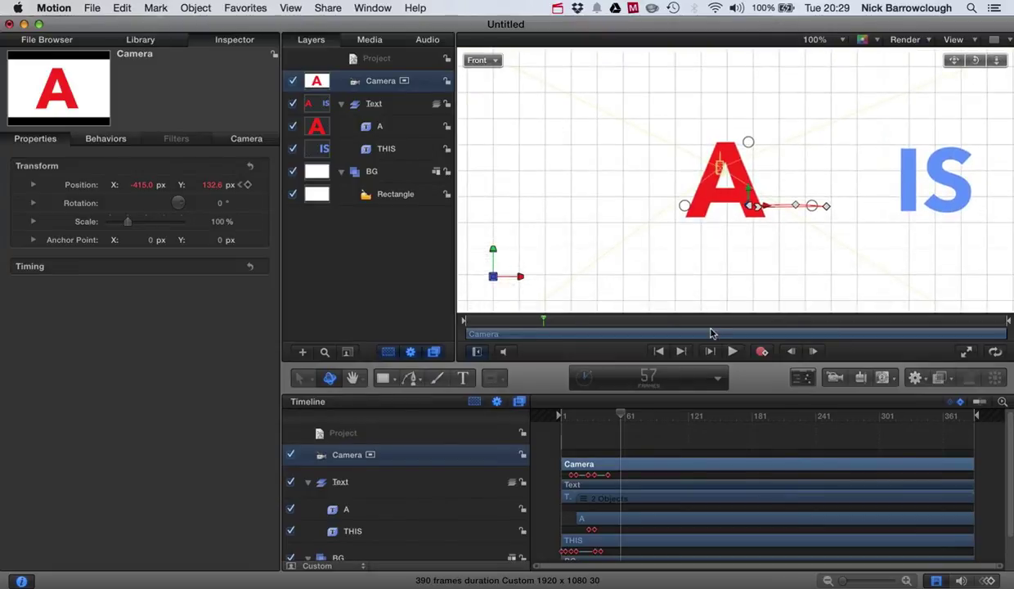
{"action": "left_click", "coordinate": [461, 378]}
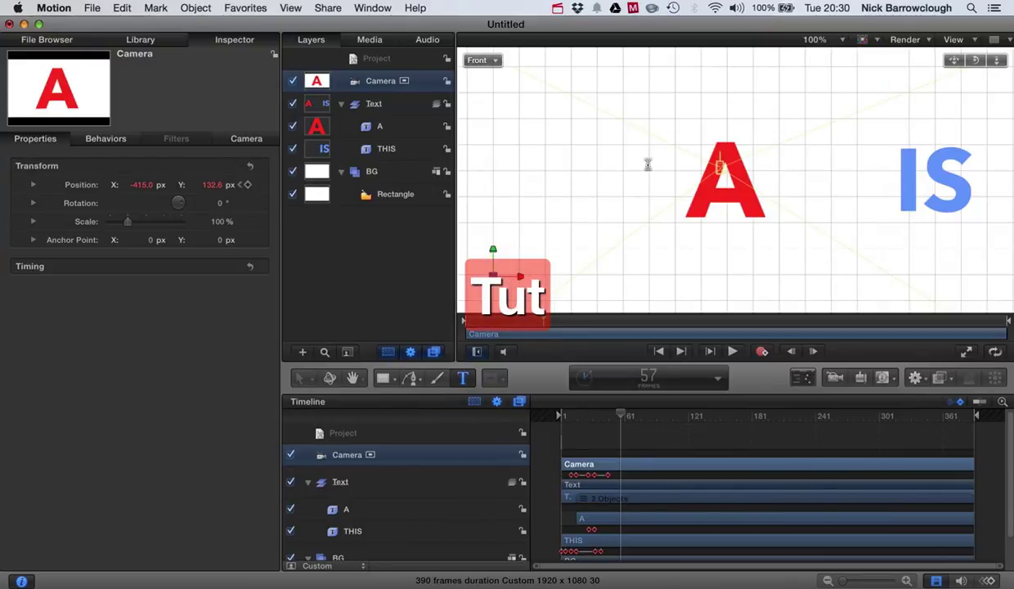
{"action": "left_click", "coordinate": [373, 103]}
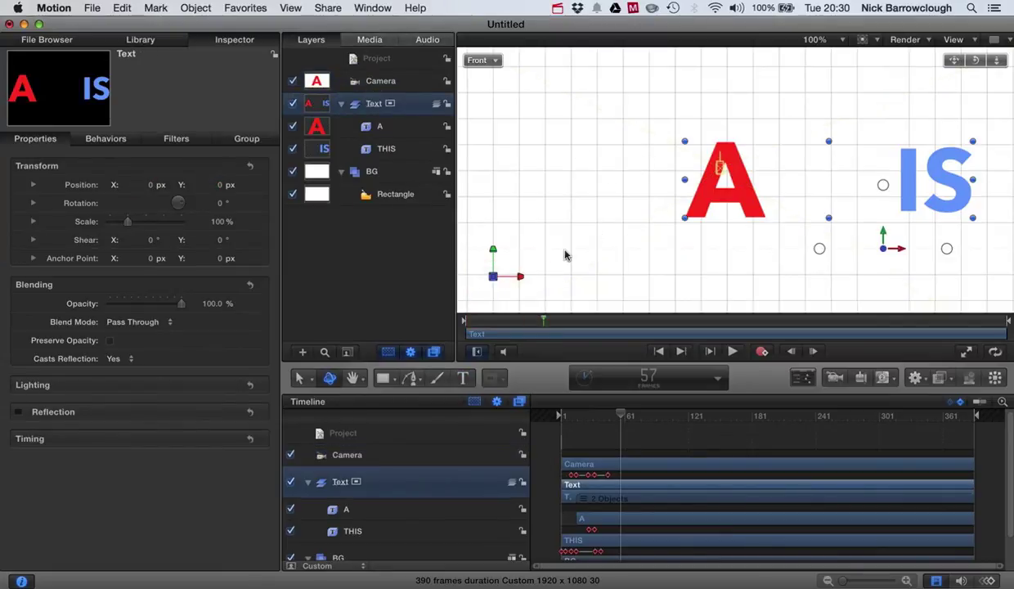
{"action": "left_click", "coordinate": [462, 377]}
{"action": "left_click", "coordinate": [550, 180]}
{"action": "type", "text": "Tutorial"}
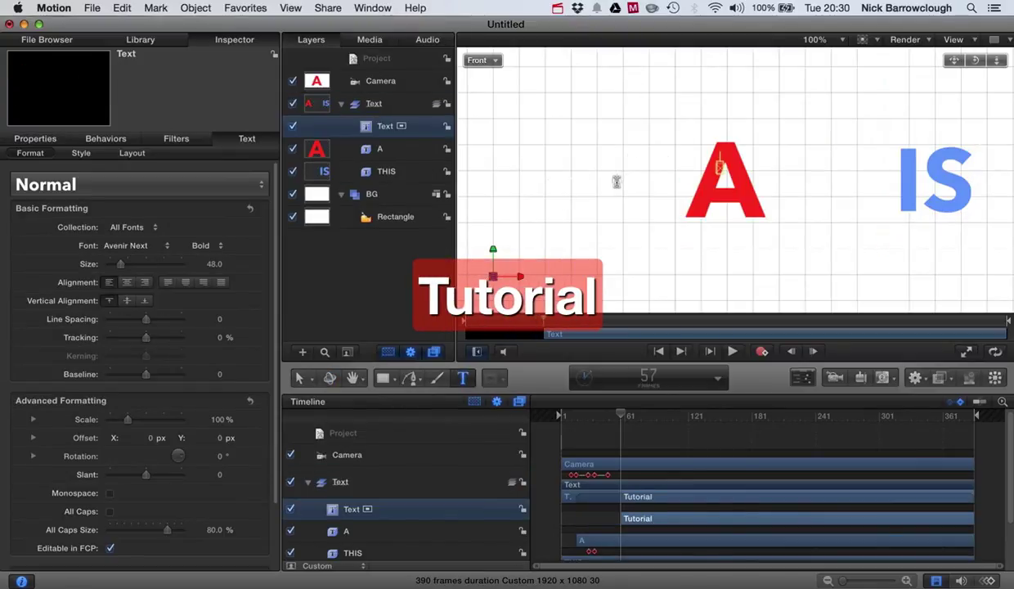
Colour the Tutorial text's face green.
{"action": "left_click_drag", "start_coordinate": [602, 176], "coordinate": [501, 166]}
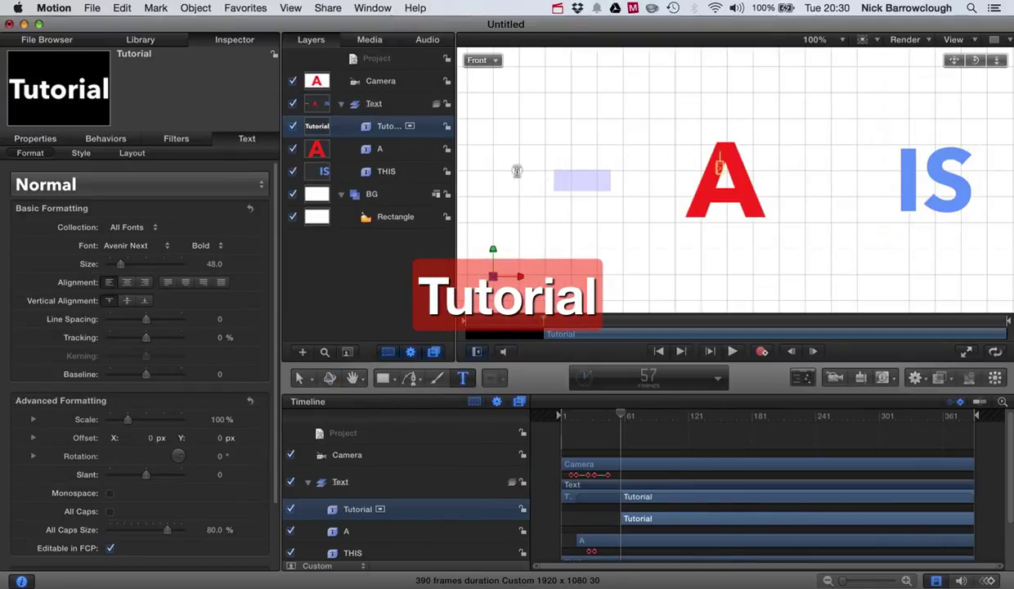
{"action": "left_click", "coordinate": [81, 153]}
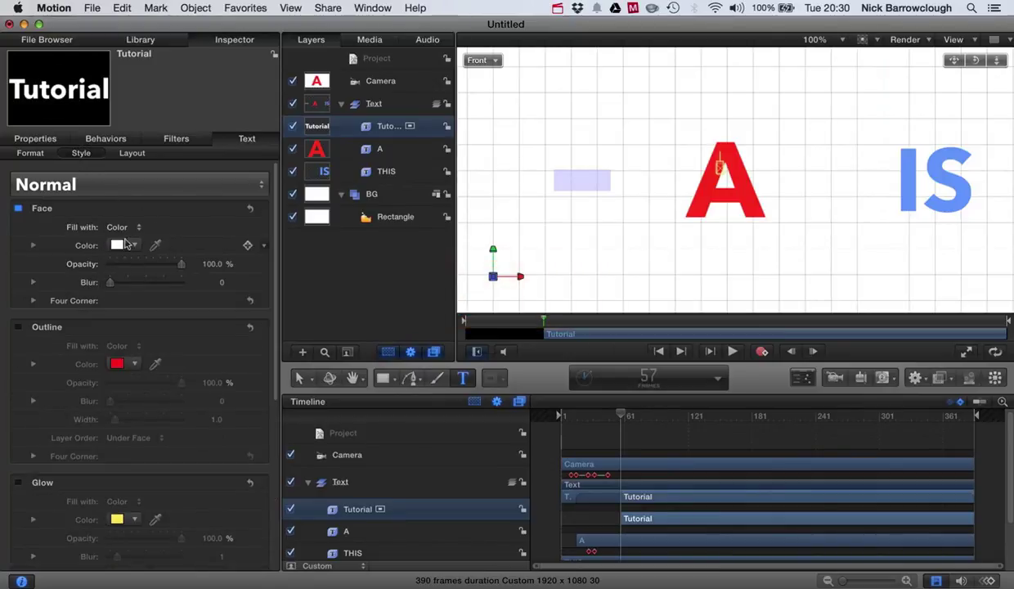
{"action": "left_click", "coordinate": [117, 245]}
{"action": "left_click", "coordinate": [276, 469]}
{"action": "left_click", "coordinate": [223, 217]}
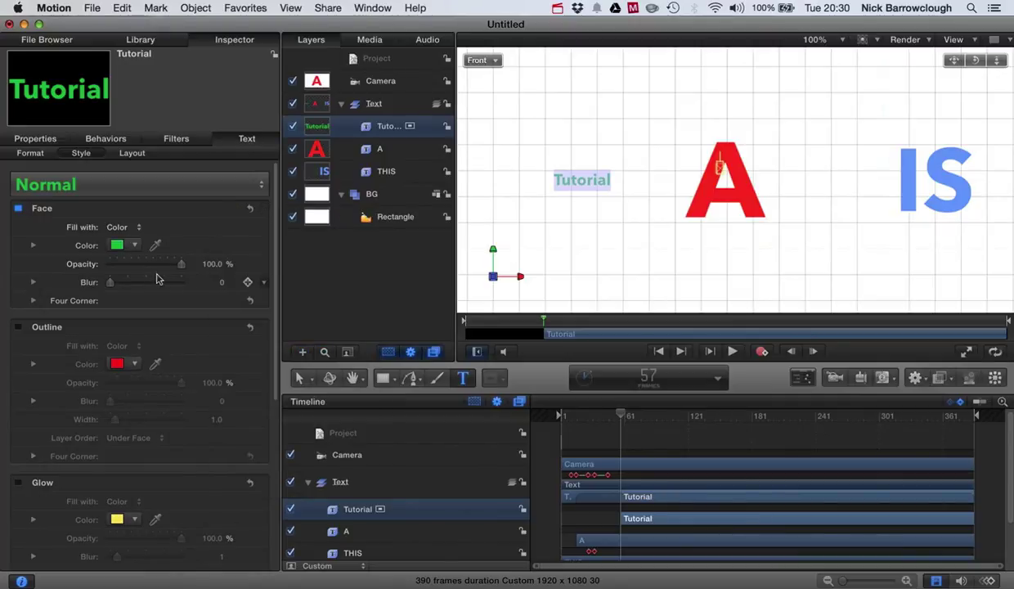
Rotate Tutorial to 67° and place it along the left side of the red A.
{"action": "left_click", "coordinate": [24, 140]}
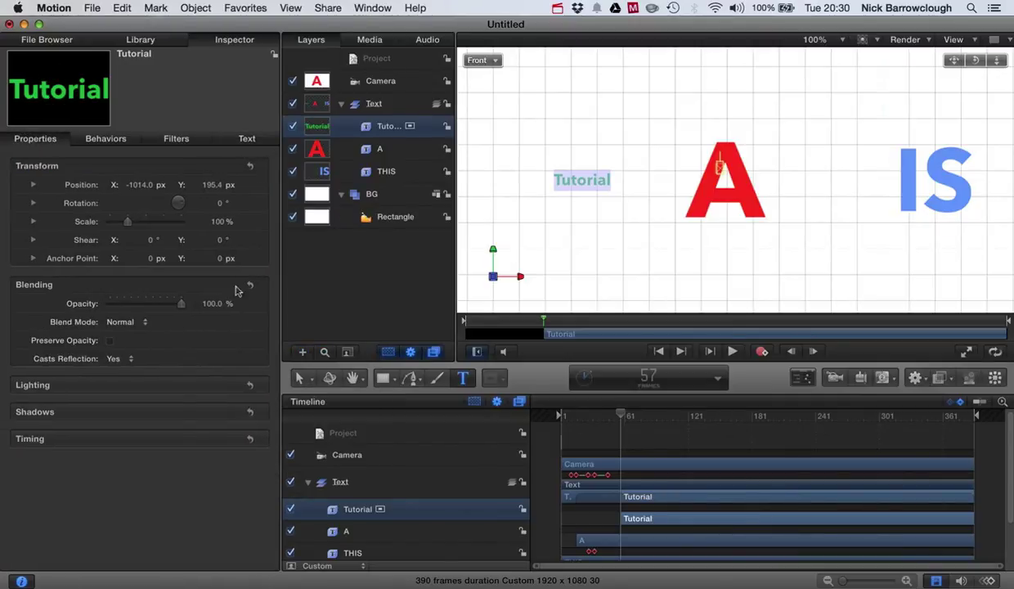
{"action": "left_click_drag", "start_coordinate": [181, 206], "coordinate": [183, 201]}
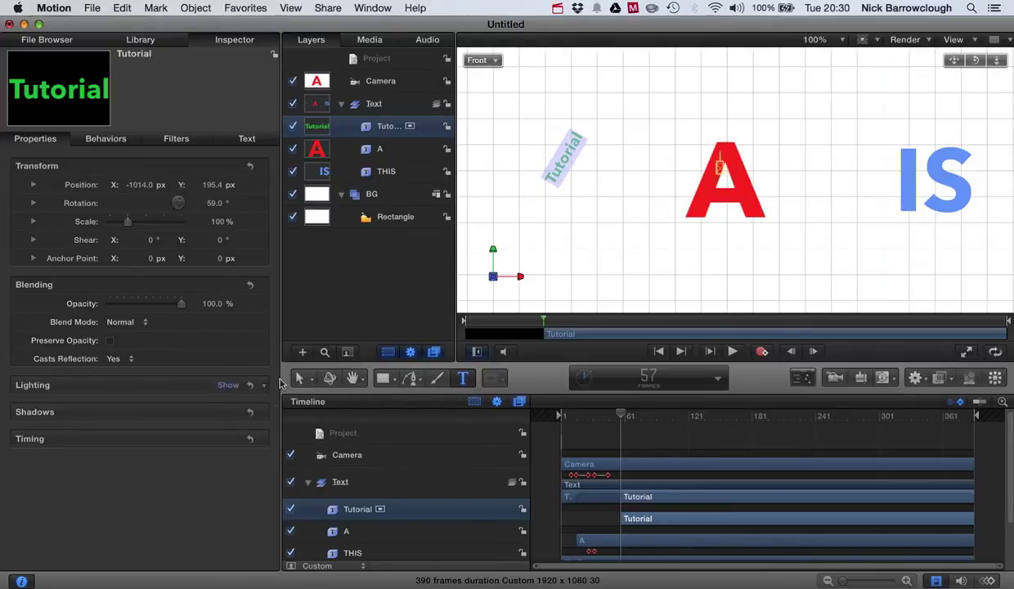
{"action": "left_click", "coordinate": [296, 377]}
{"action": "left_click_drag", "start_coordinate": [538, 165], "coordinate": [688, 191]}
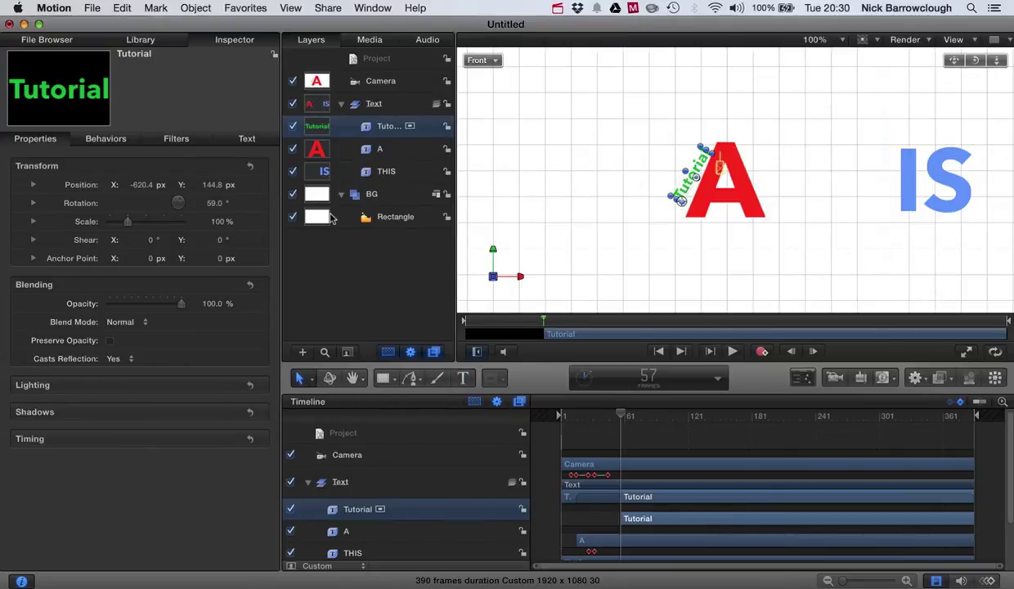
{"action": "left_click_drag", "start_coordinate": [179, 201], "coordinate": [181, 200]}
{"action": "left_click", "coordinate": [611, 106]}
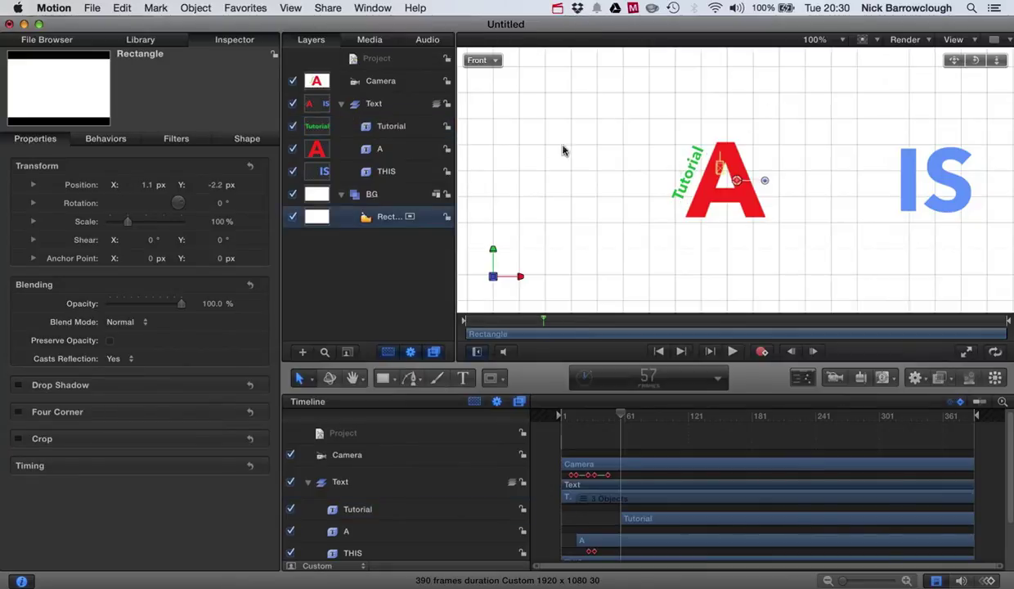
{"action": "left_click", "coordinate": [352, 125]}
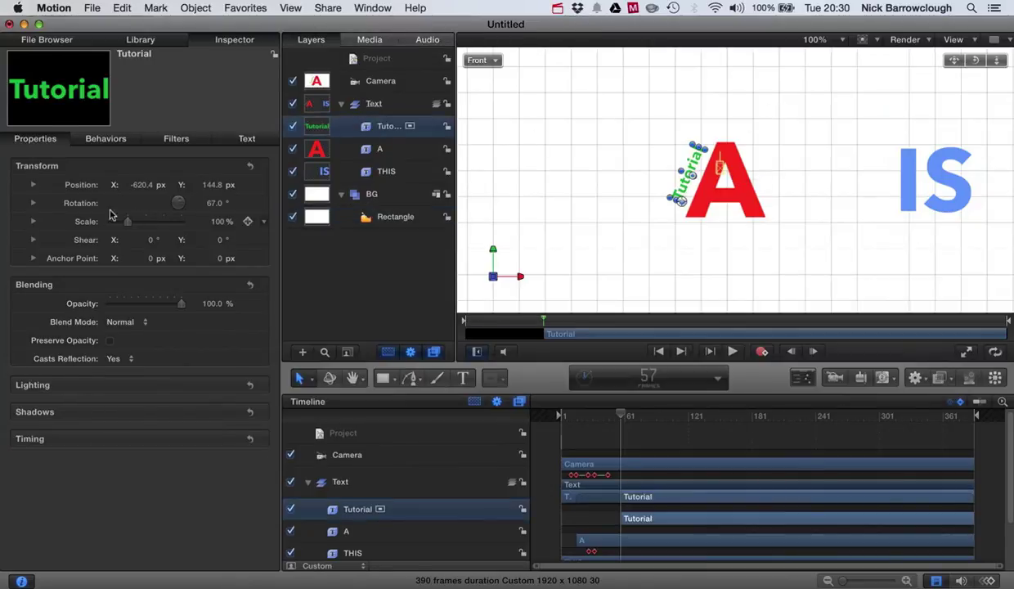
Set the Tutorial text to Bold and raise its size from 59 to 66.
{"action": "left_click", "coordinate": [250, 139]}
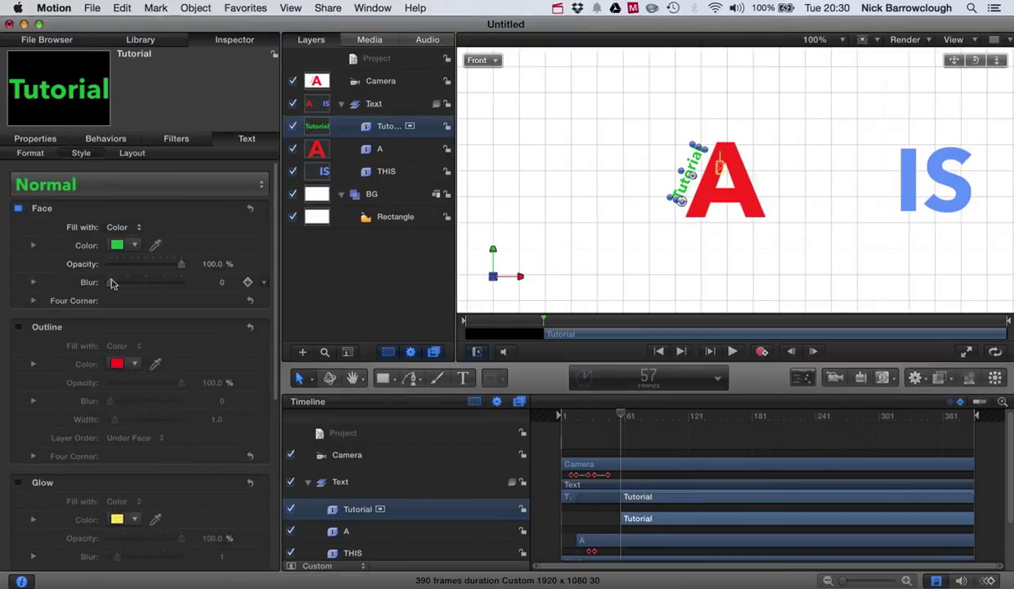
{"action": "left_click", "coordinate": [30, 152]}
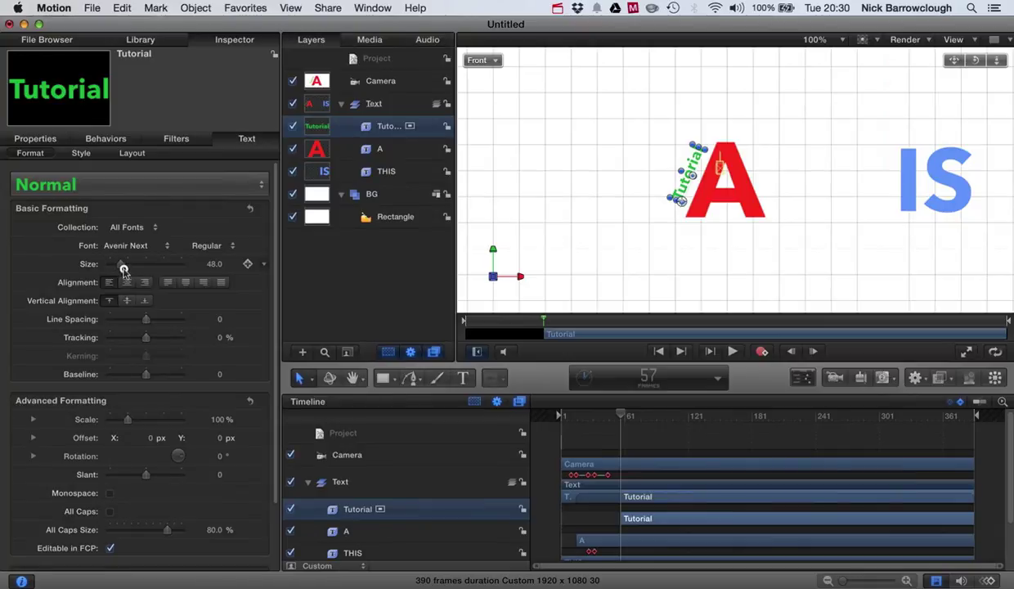
{"action": "key", "text": "super+b"}
{"action": "left_click_drag", "start_coordinate": [124, 269], "coordinate": [128, 265]}
{"action": "left_click_drag", "start_coordinate": [695, 144], "coordinate": [700, 161]}
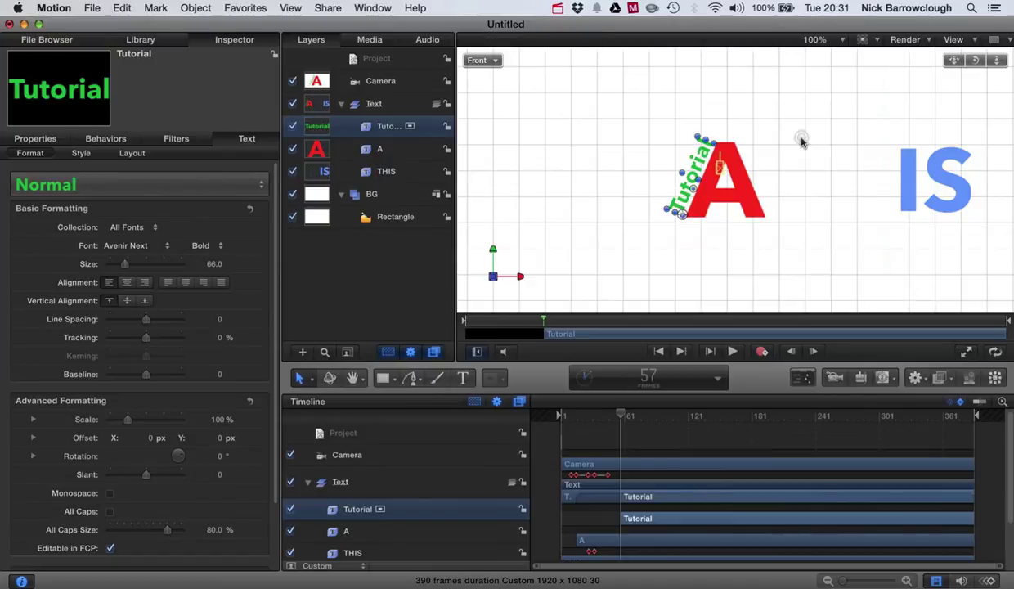
{"action": "left_click", "coordinate": [777, 137]}
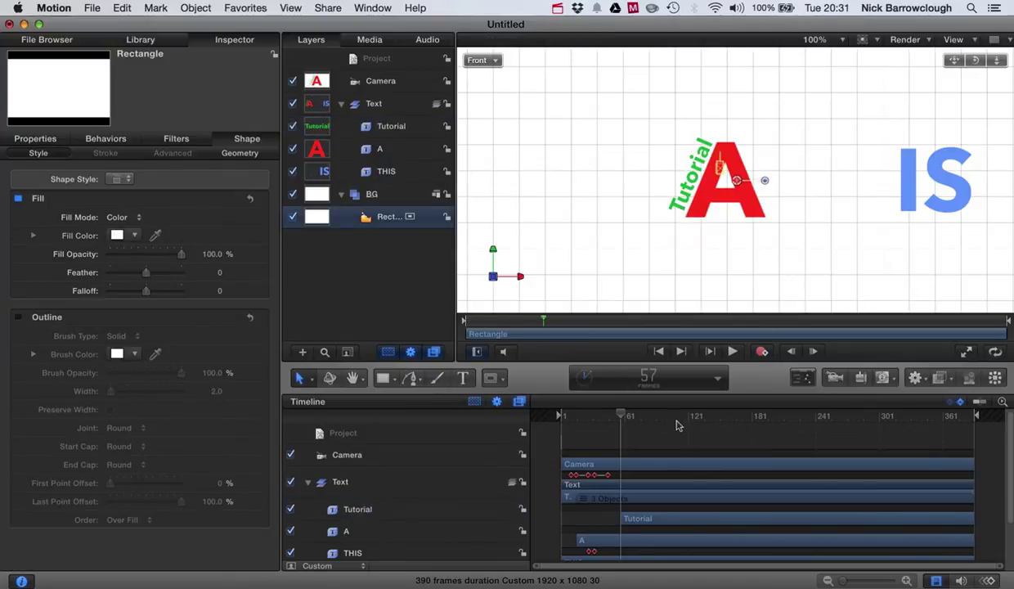
{"action": "left_click", "coordinate": [476, 61]}
Switch the viewer back to Active Camera and play the animation from around frame 31.
{"action": "left_click", "coordinate": [489, 66]}
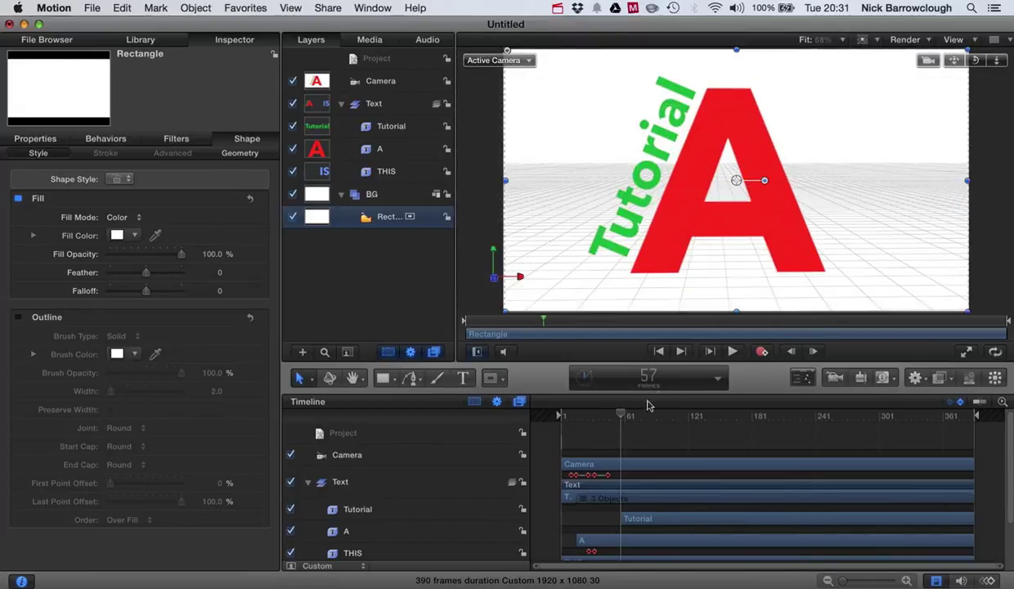
{"action": "left_click_drag", "start_coordinate": [624, 411], "coordinate": [471, 407]}
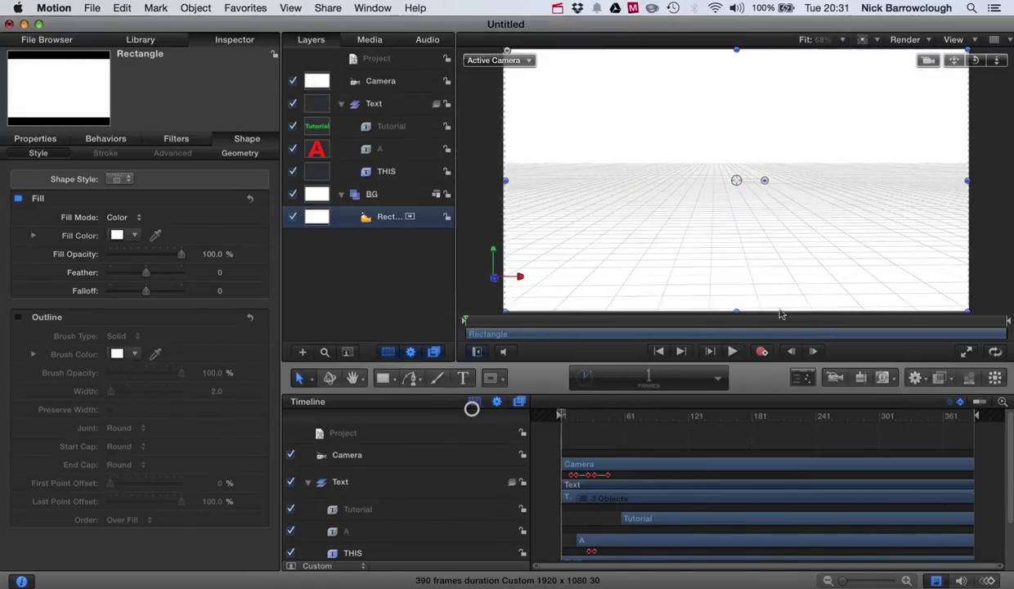
{"action": "left_click", "coordinate": [732, 351]}
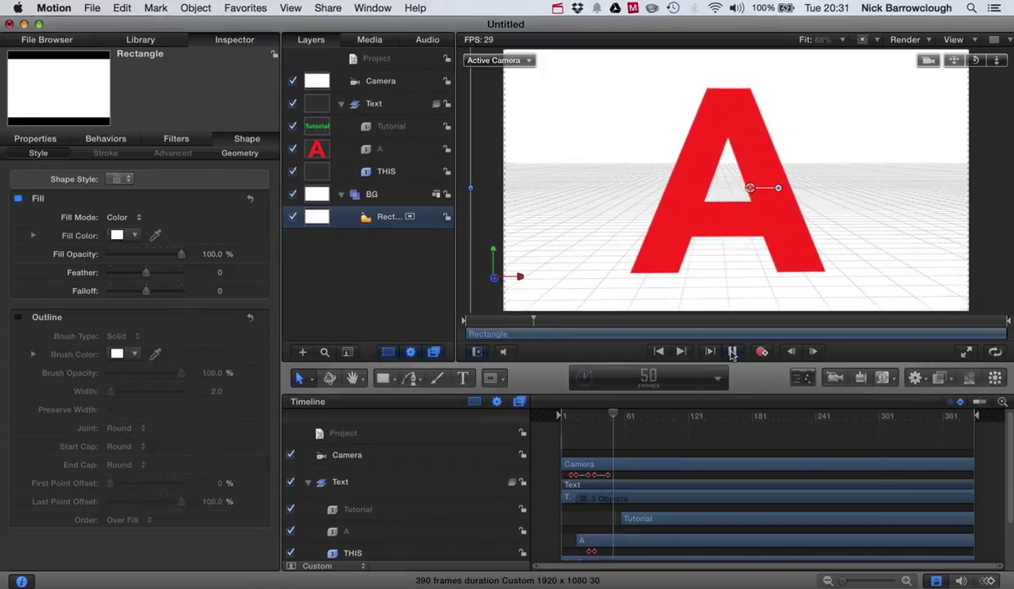
{"action": "left_click", "coordinate": [730, 351]}
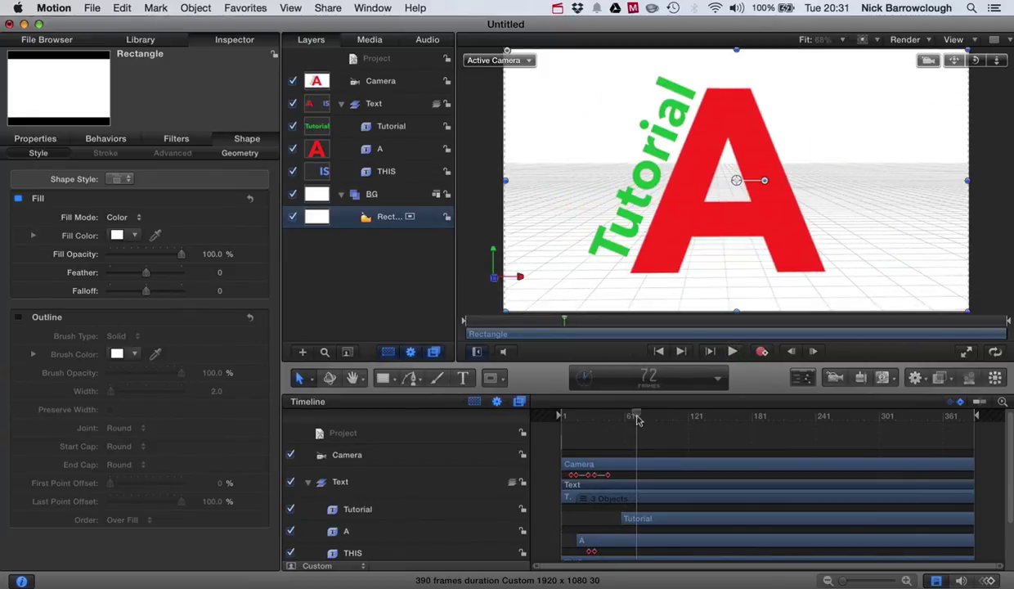
Shift the Tutorial layer bar slightly left so it starts earlier, around frame 45.
{"action": "left_click_drag", "start_coordinate": [638, 417], "coordinate": [622, 417]}
{"action": "left_click_drag", "start_coordinate": [642, 523], "coordinate": [632, 522]}
{"action": "left_click_drag", "start_coordinate": [622, 415], "coordinate": [612, 416]}
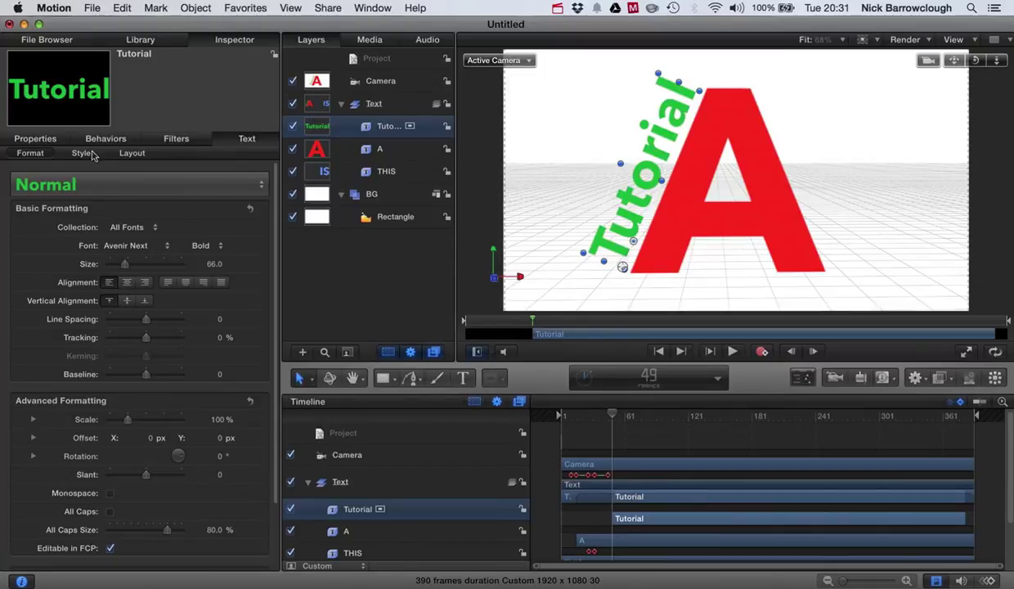
Keyframe the Tutorial type-on End from 0% at frame 49 to 100% a few frames later.
{"action": "left_click", "coordinate": [131, 153]}
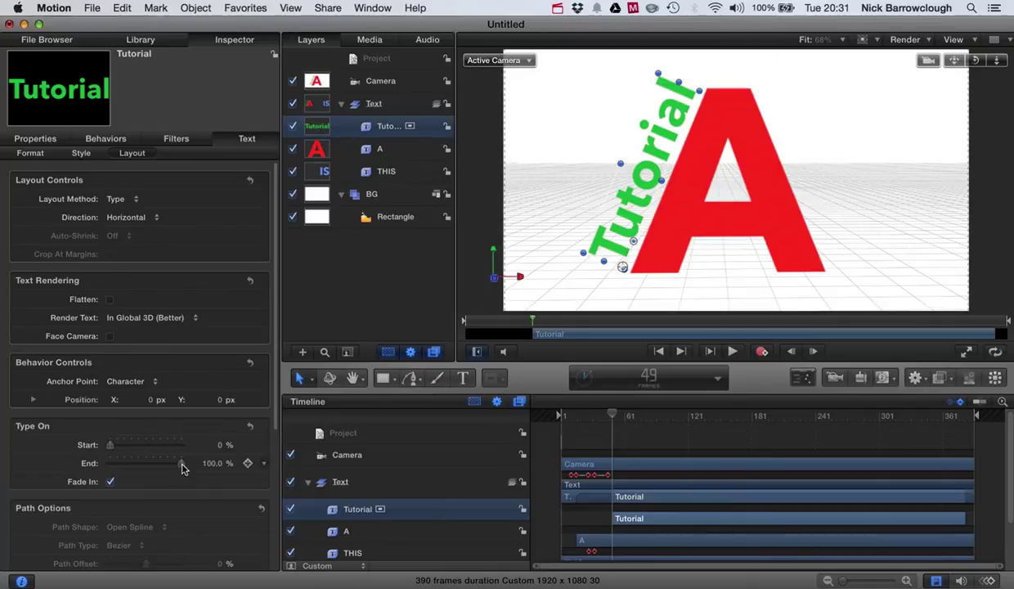
{"action": "left_click_drag", "start_coordinate": [181, 465], "coordinate": [33, 464]}
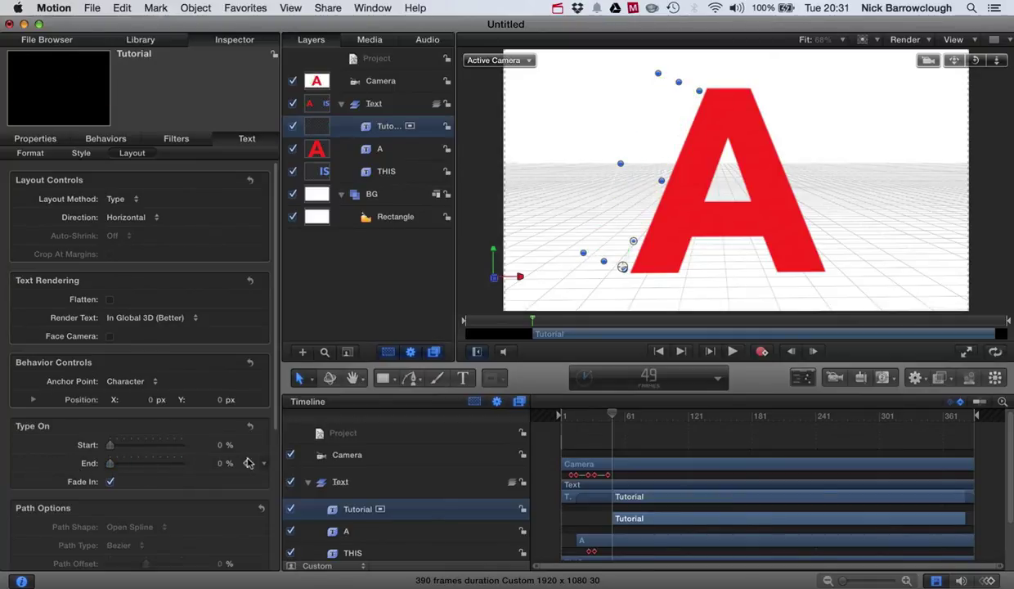
{"action": "left_click", "coordinate": [251, 463]}
{"action": "left_click_drag", "start_coordinate": [611, 415], "coordinate": [617, 417]}
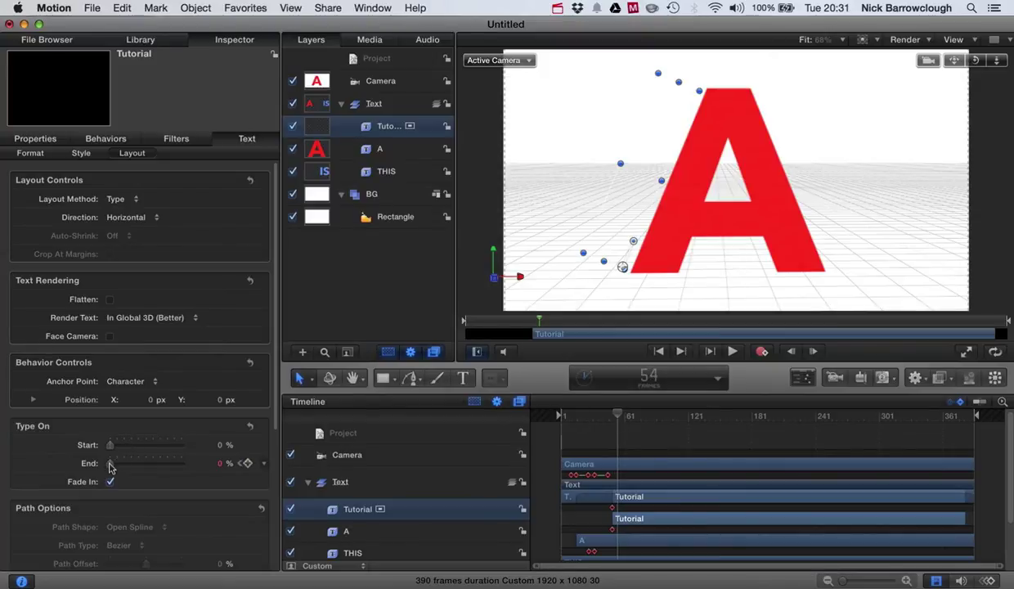
{"action": "left_click_drag", "start_coordinate": [110, 463], "coordinate": [265, 455]}
Play the animation from the start to check the Tutorial type-on.
{"action": "key", "text": "Home"}
{"action": "left_click", "coordinate": [732, 351]}
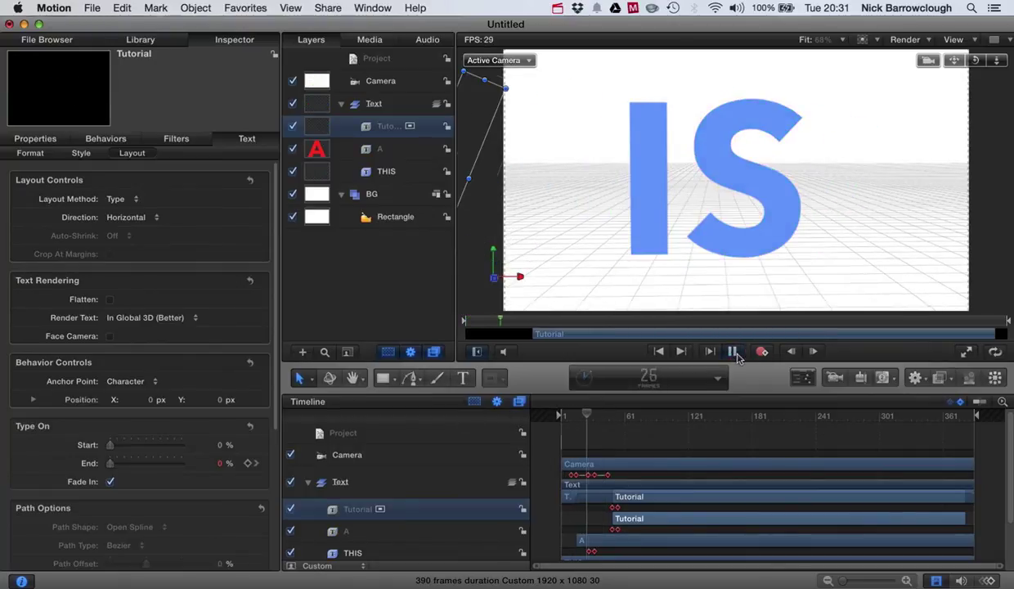
{"action": "left_click", "coordinate": [732, 351]}
Select THIS, clear the selection, and scrub back to around frame 60 to review.
{"action": "left_click", "coordinate": [932, 244]}
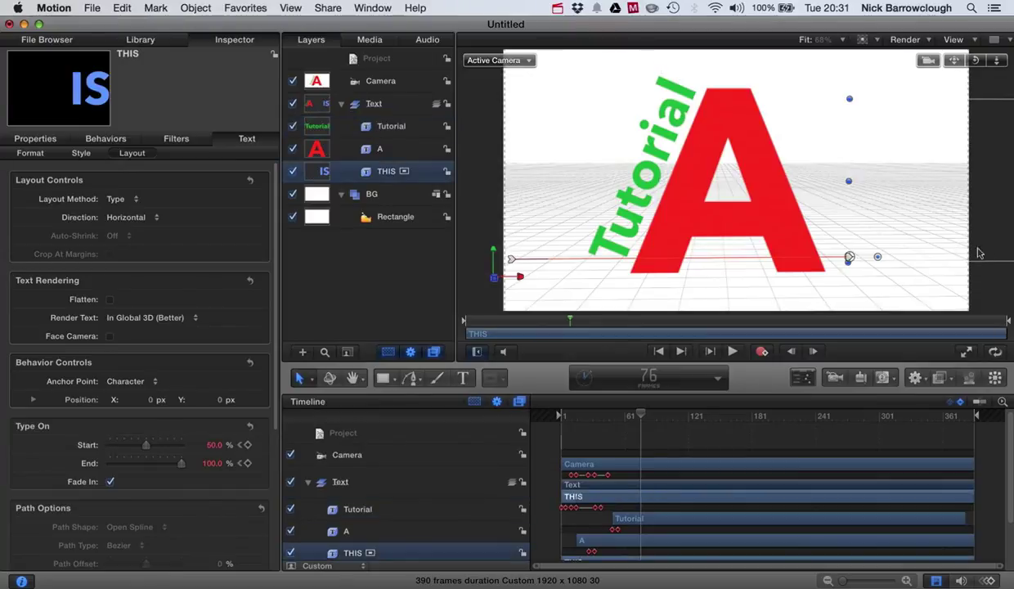
{"action": "left_click", "coordinate": [994, 287]}
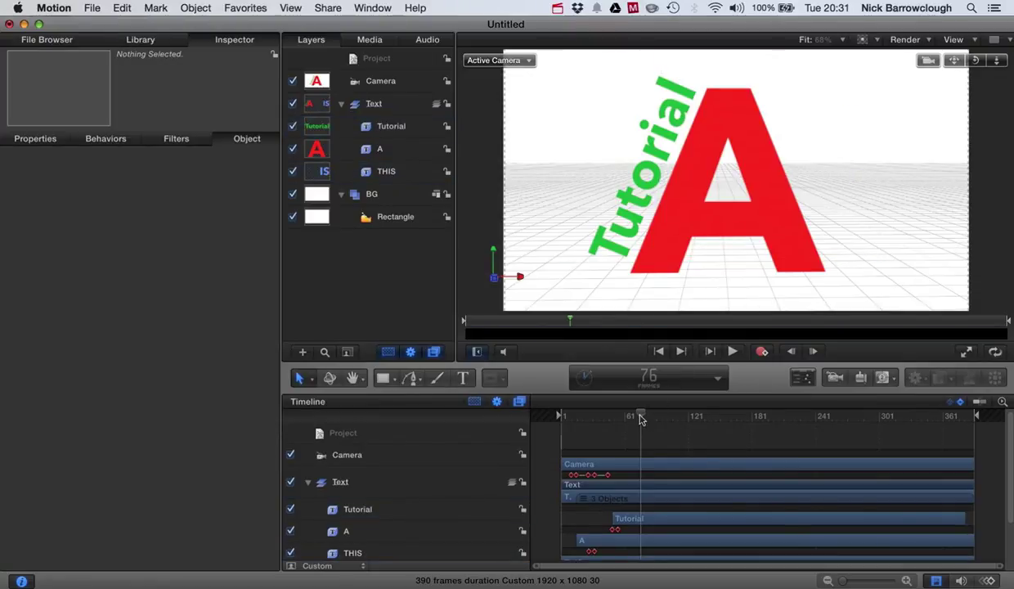
{"action": "mouse_move", "coordinate": [623, 411]}
{"action": "left_mouse_down"}
{"action": "mouse_move", "coordinate": [599, 417]}
{"action": "mouse_move", "coordinate": [655, 412]}
{"action": "mouse_move", "coordinate": [620, 413]}
{"action": "left_mouse_up"}
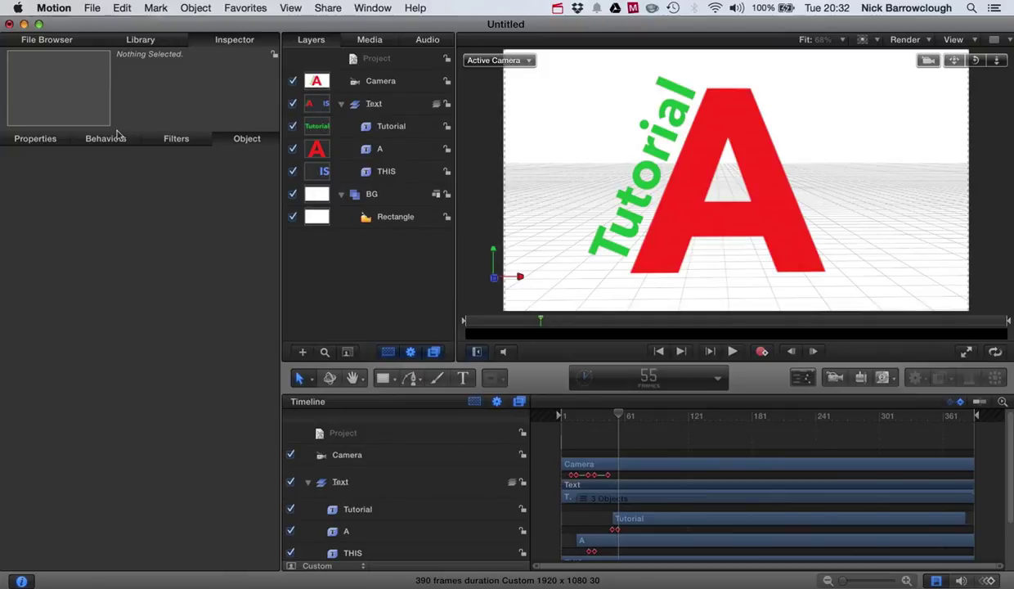
Look through the Inspector's Filters, Properties and Behaviors panes, ending on Filters.
{"action": "left_click", "coordinate": [169, 146]}
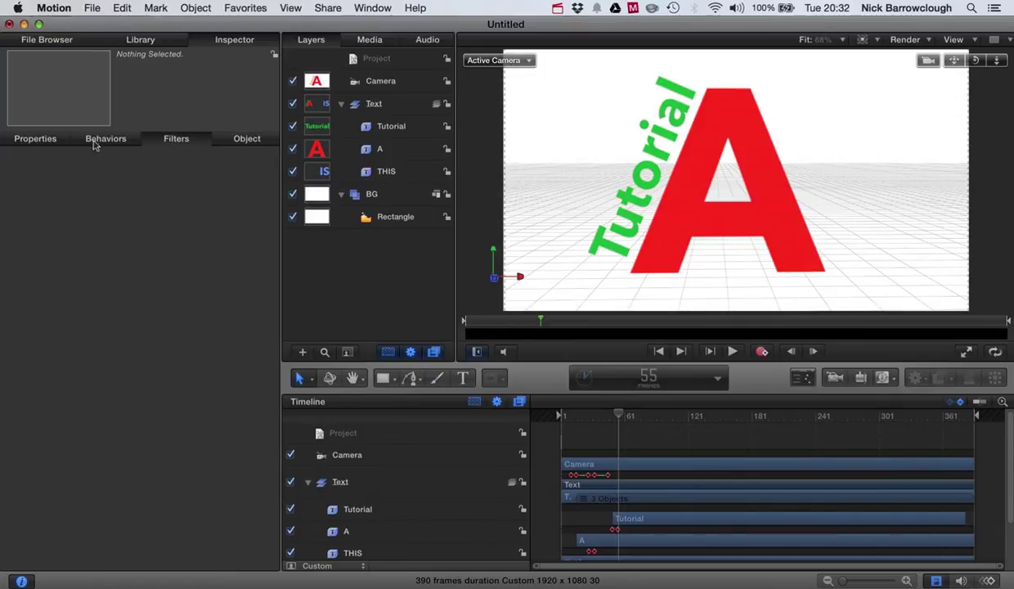
{"action": "left_click", "coordinate": [44, 143]}
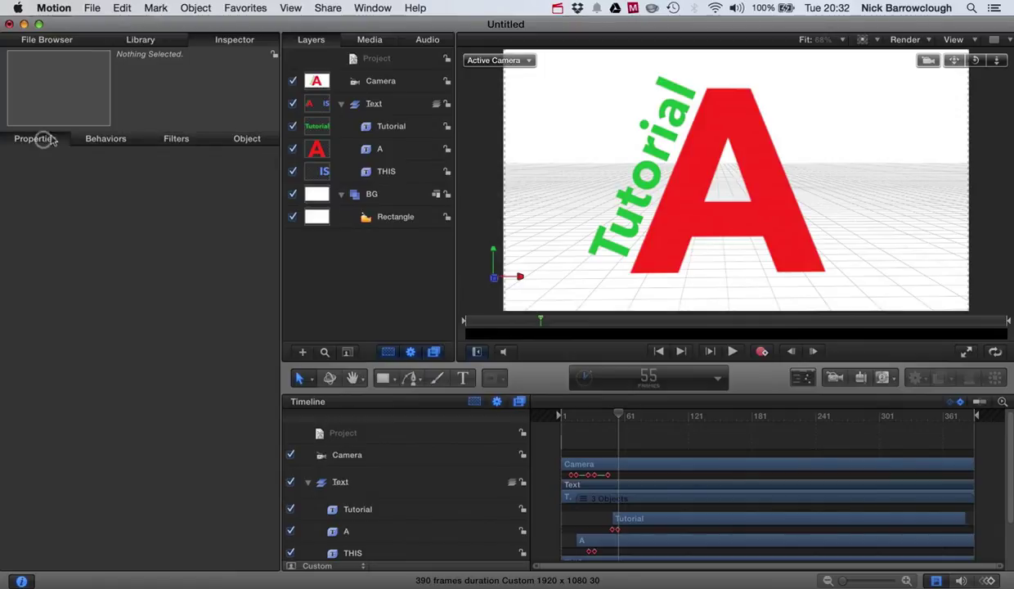
{"action": "left_click", "coordinate": [121, 143]}
{"action": "left_click", "coordinate": [159, 139]}
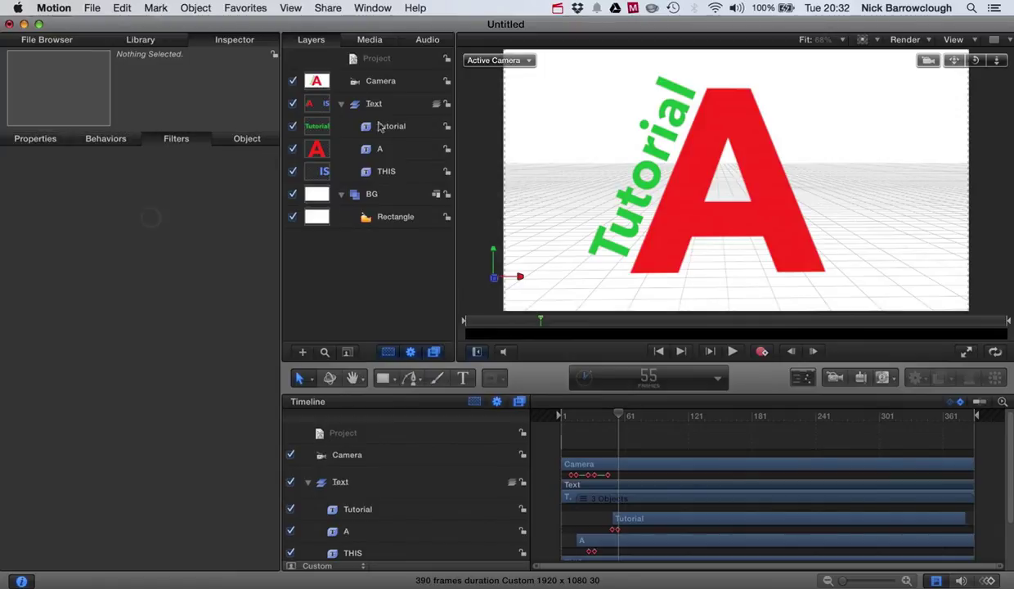
Select the background Rectangle and search the Library's Filters for 'vig'.
{"action": "left_click", "coordinate": [335, 218]}
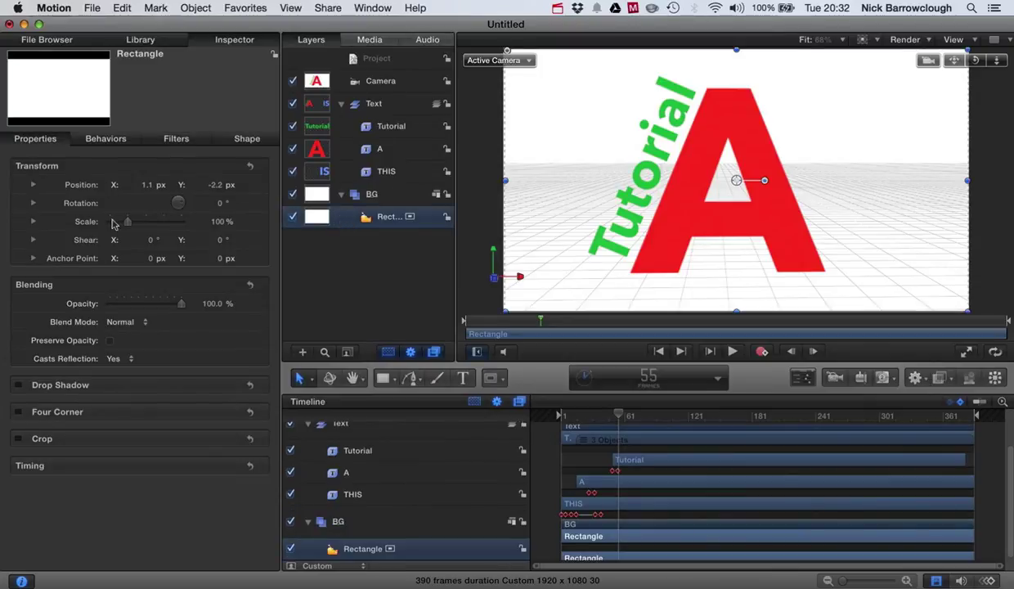
{"action": "left_click", "coordinate": [138, 41]}
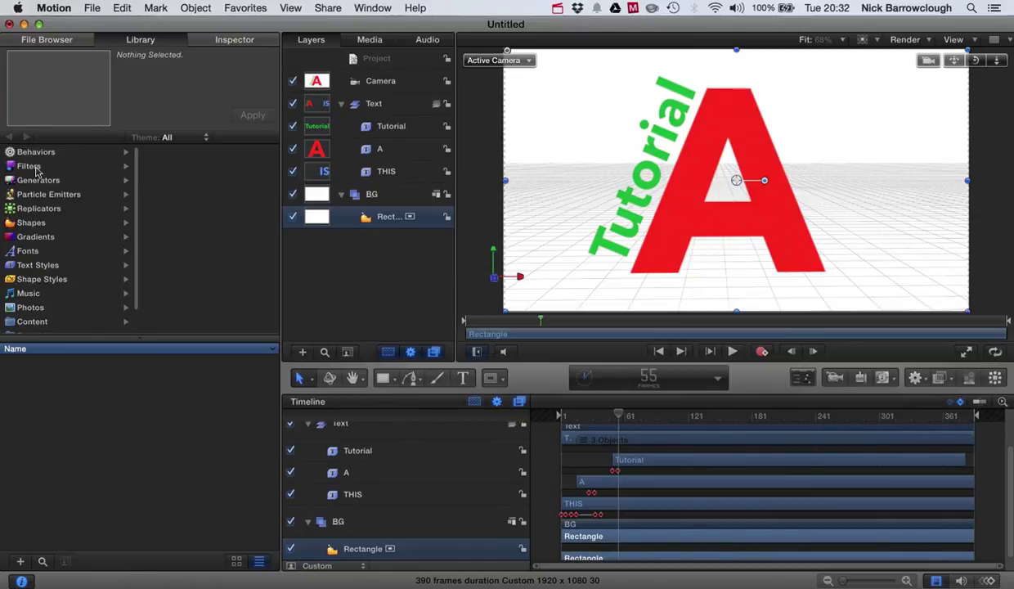
{"action": "left_click", "coordinate": [29, 166]}
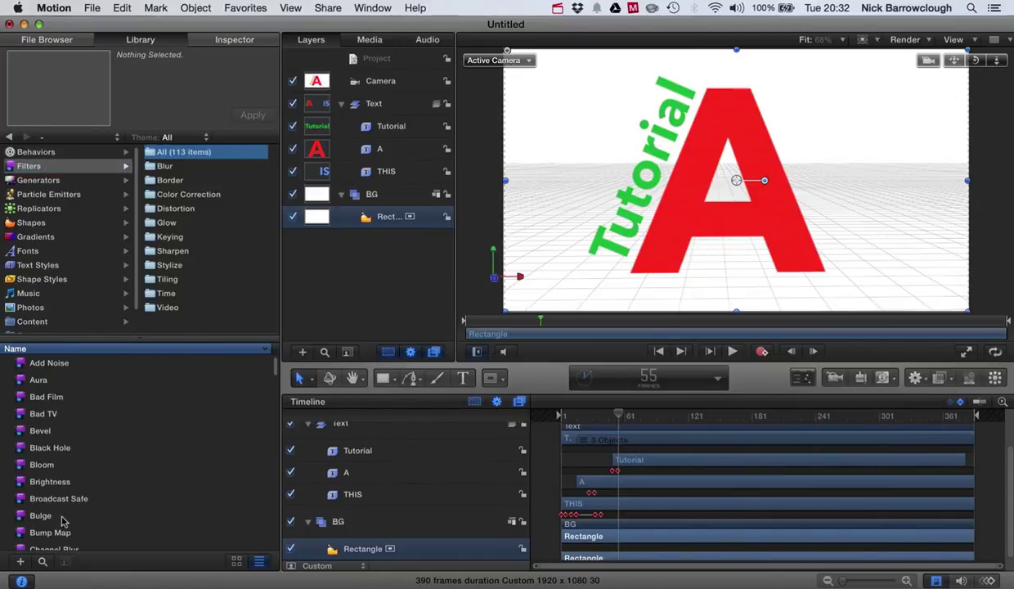
{"action": "left_click", "coordinate": [38, 563]}
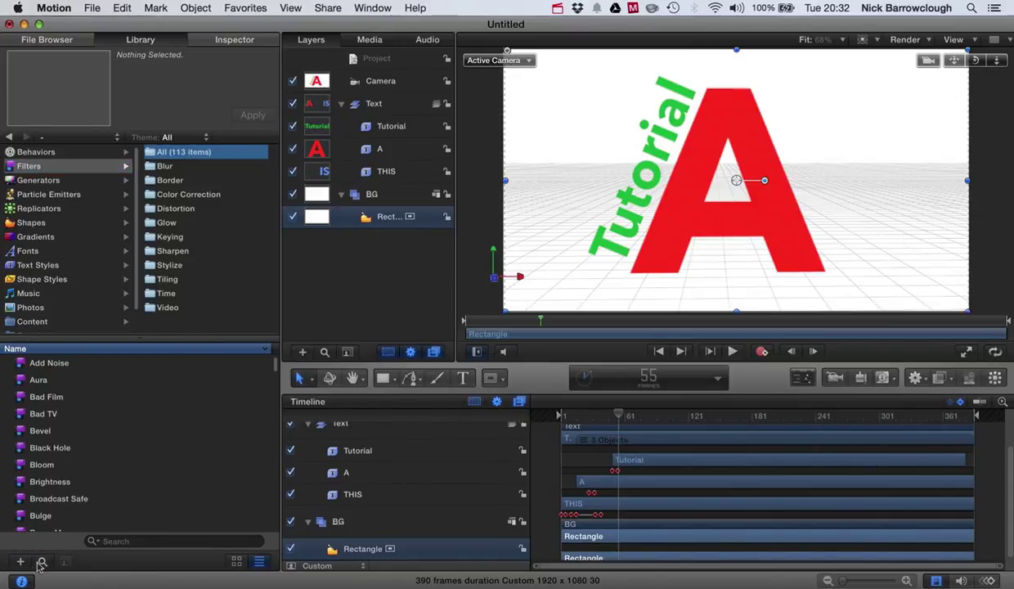
{"action": "type", "text": "vign"}
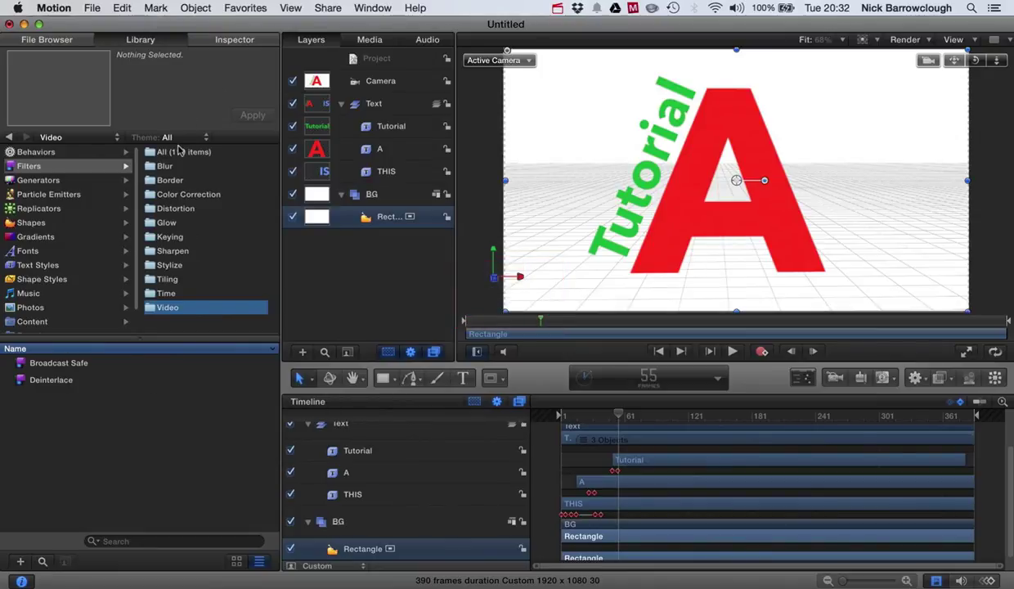
{"action": "left_click", "coordinate": [172, 151]}
{"action": "left_click", "coordinate": [78, 379]}
{"action": "left_click", "coordinate": [114, 541]}
{"action": "type", "text": "vig"}
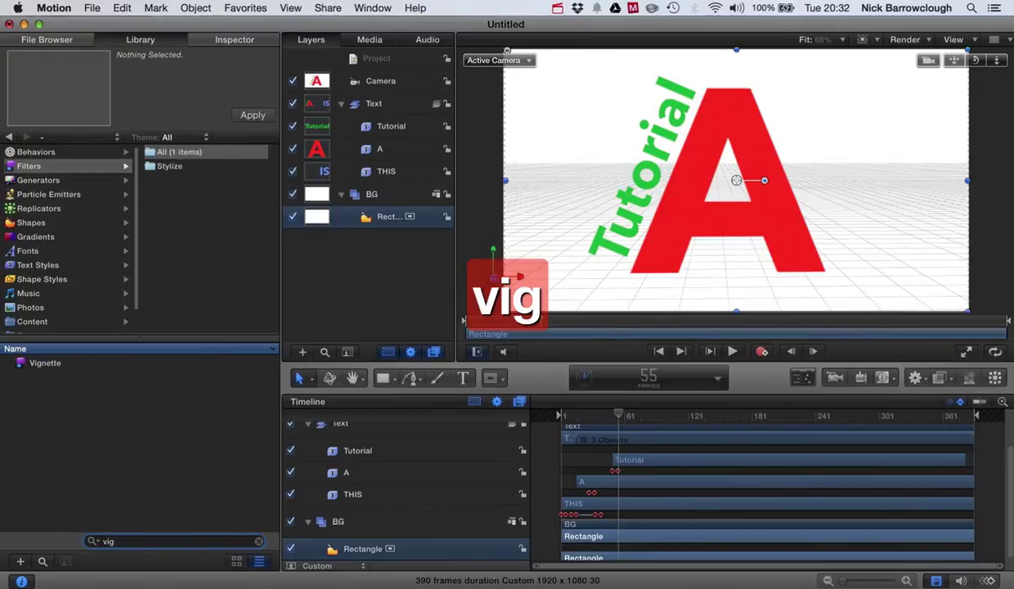
Drag the Vignette filter onto the background Rectangle and select the new filter.
{"action": "left_click", "coordinate": [41, 363]}
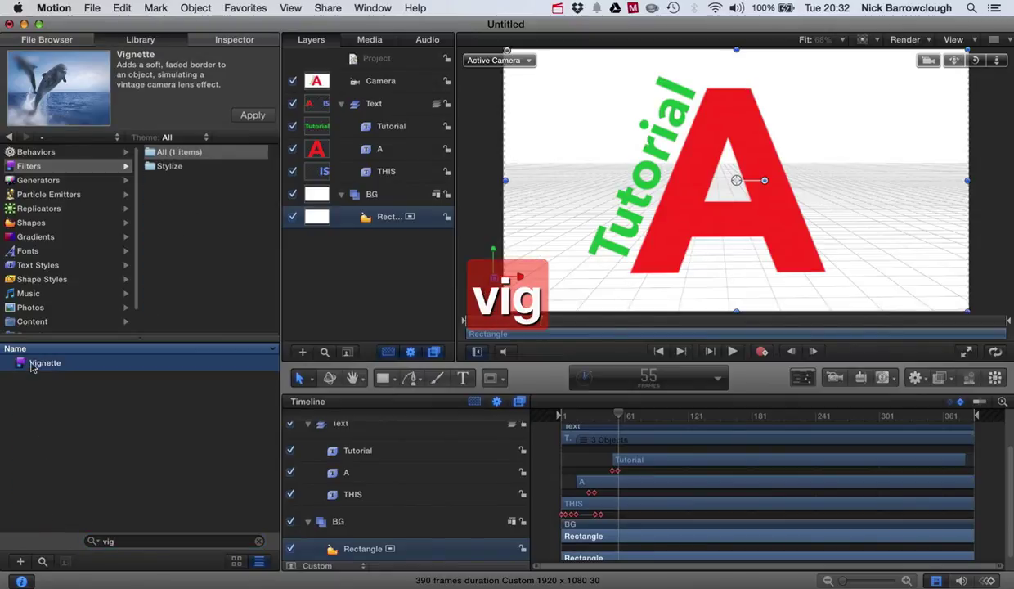
{"action": "left_click_drag", "start_coordinate": [31, 365], "coordinate": [325, 223]}
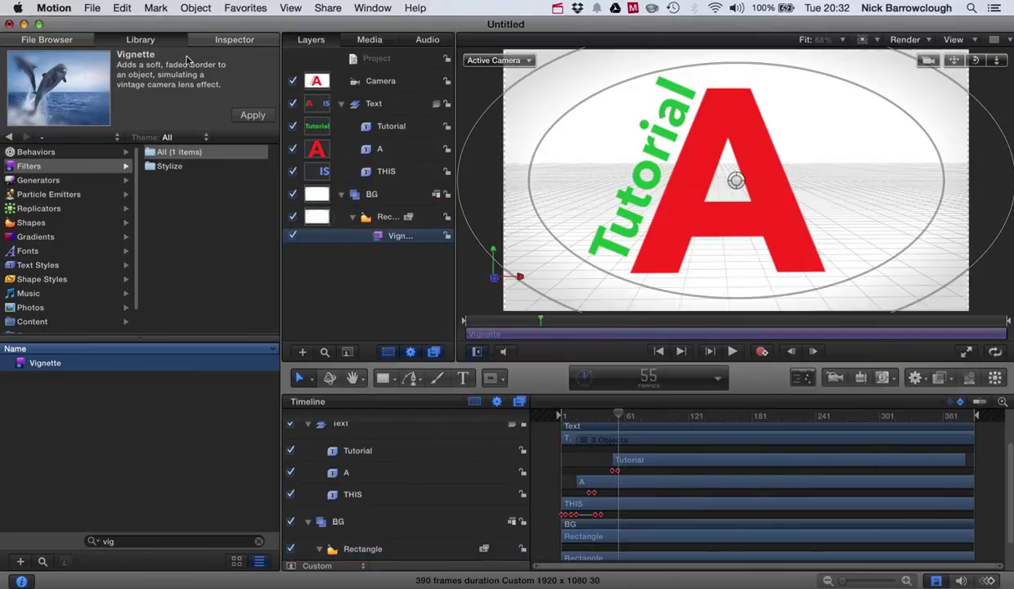
{"action": "left_click", "coordinate": [396, 243]}
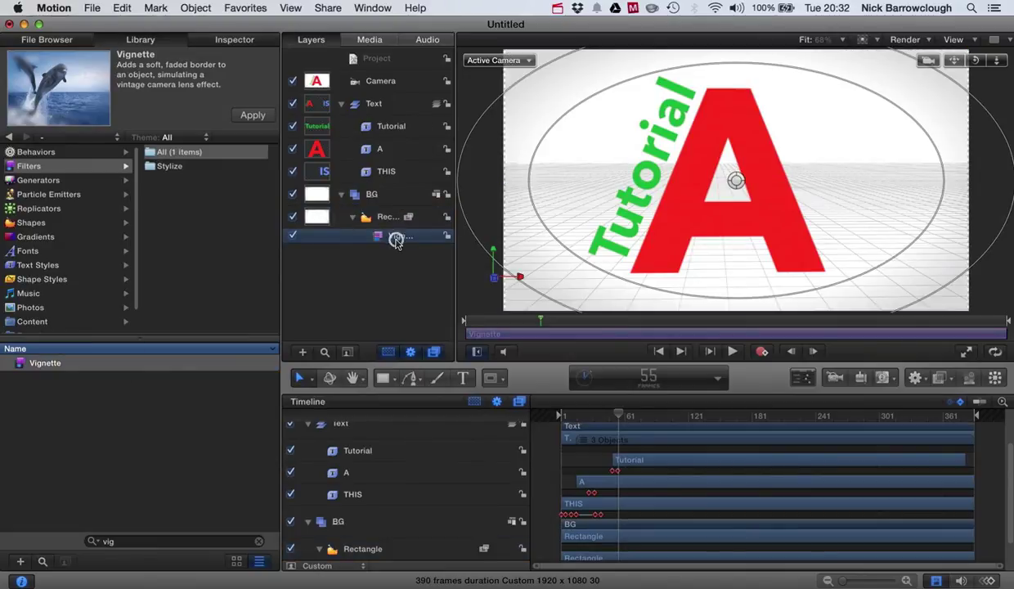
Set the Vignette Blur Amount to 6.0 and Darken to 0.61, with plain transform handles on canvas.
{"action": "left_click", "coordinate": [206, 36]}
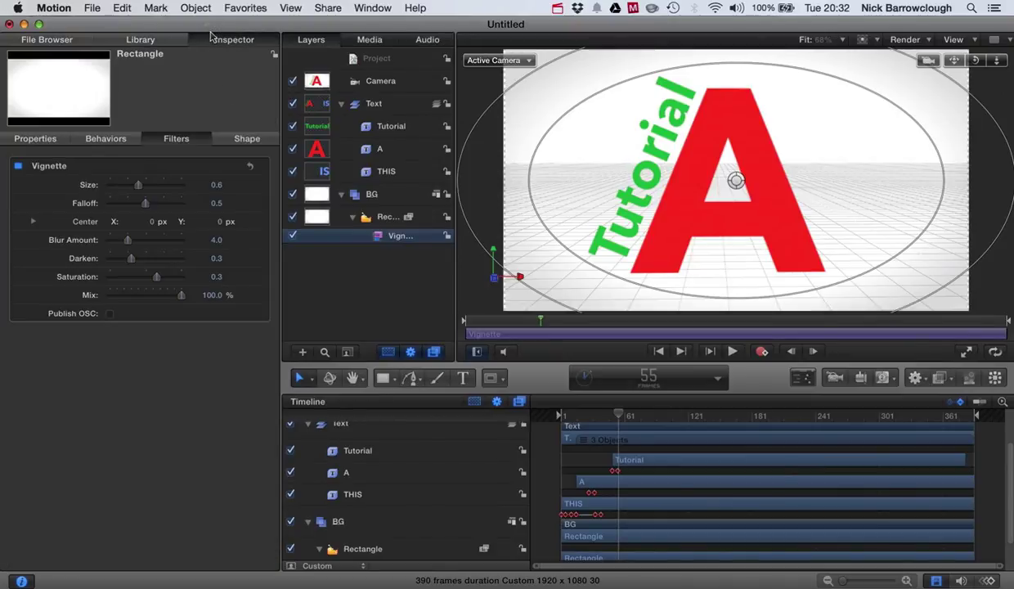
{"action": "left_click_drag", "start_coordinate": [126, 240], "coordinate": [156, 260]}
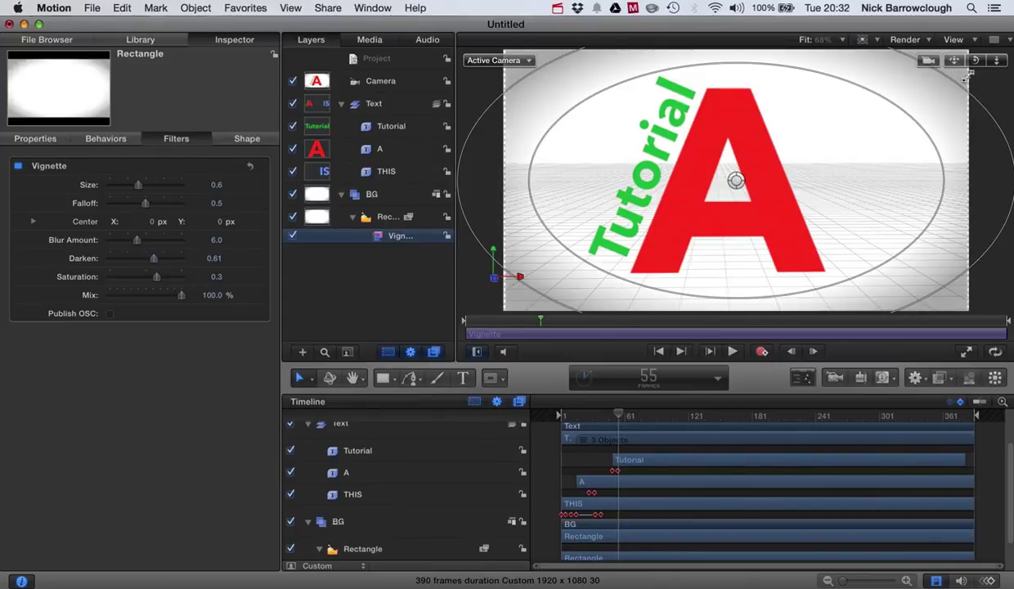
{"action": "left_click", "coordinate": [301, 379]}
{"action": "left_click", "coordinate": [314, 398]}
Clear the selection and return the playhead to the first frame.
{"action": "left_click", "coordinate": [473, 94]}
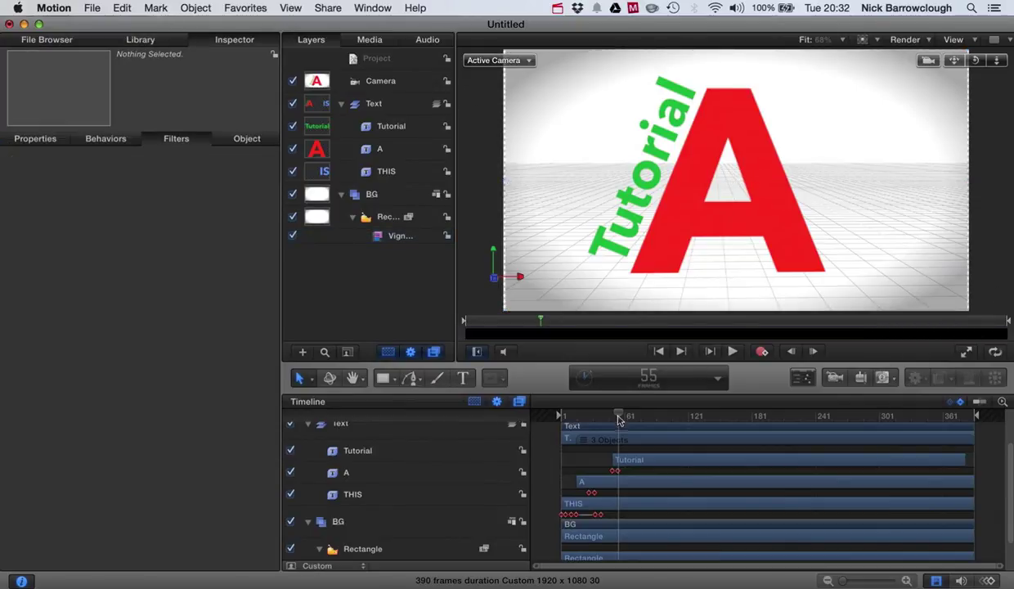
{"action": "left_click", "coordinate": [585, 414]}
{"action": "key", "text": "Home"}
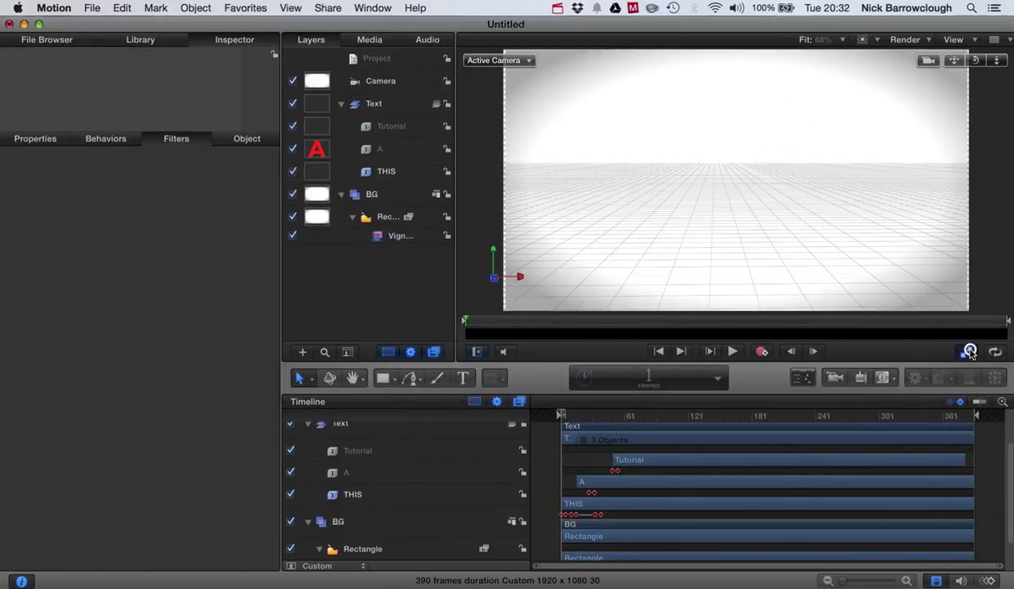
{"action": "left_click", "coordinate": [966, 351]}
{"action": "left_click", "coordinate": [504, 529]}
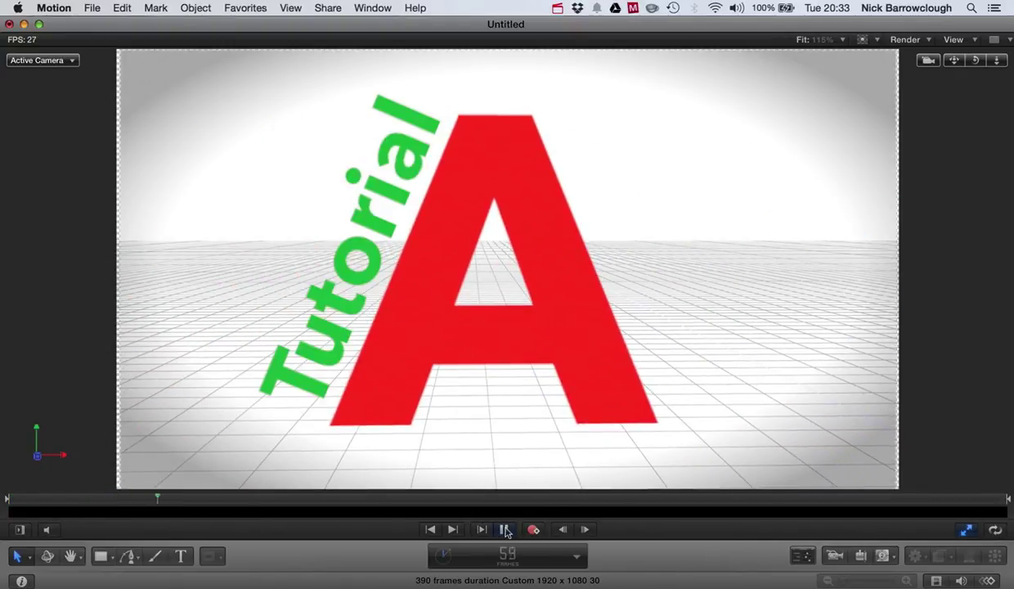
{"action": "left_click", "coordinate": [505, 529]}
{"action": "left_click", "coordinate": [966, 529]}
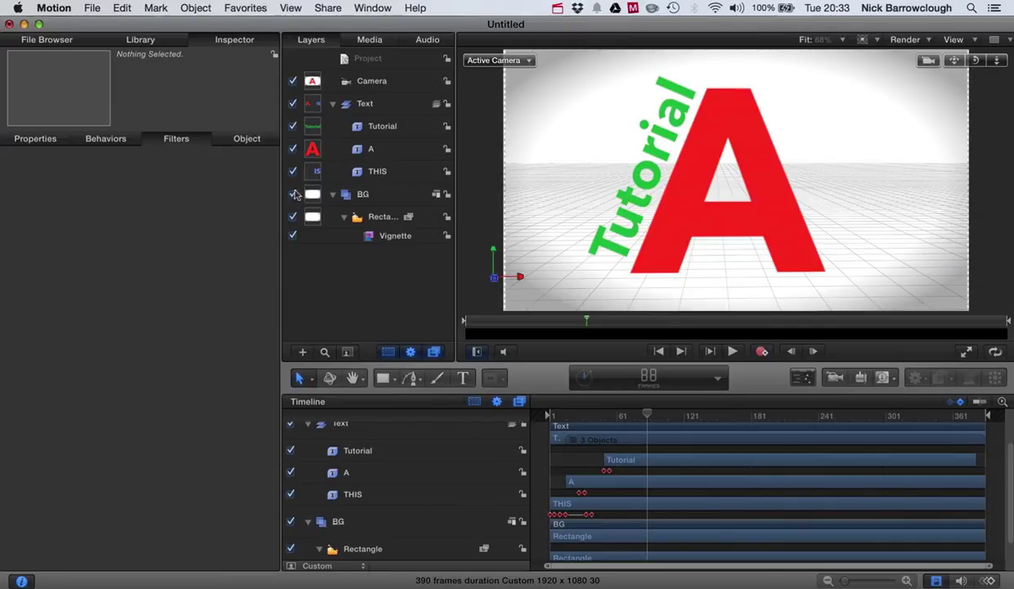
Collapse the BG group in the Layers list, hiding its Rectangle and Vignette.
{"action": "left_click", "coordinate": [333, 195]}
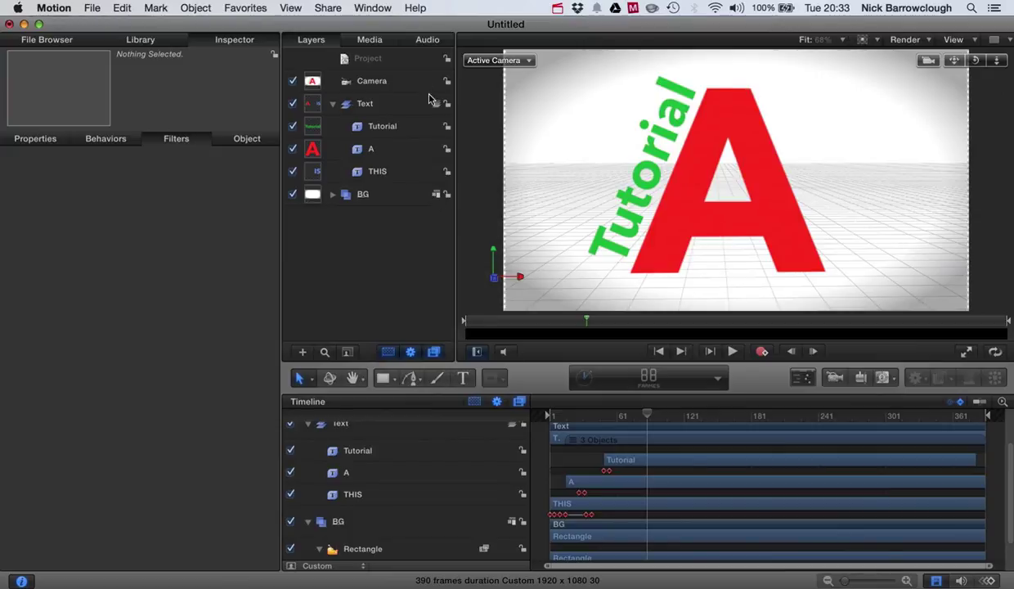